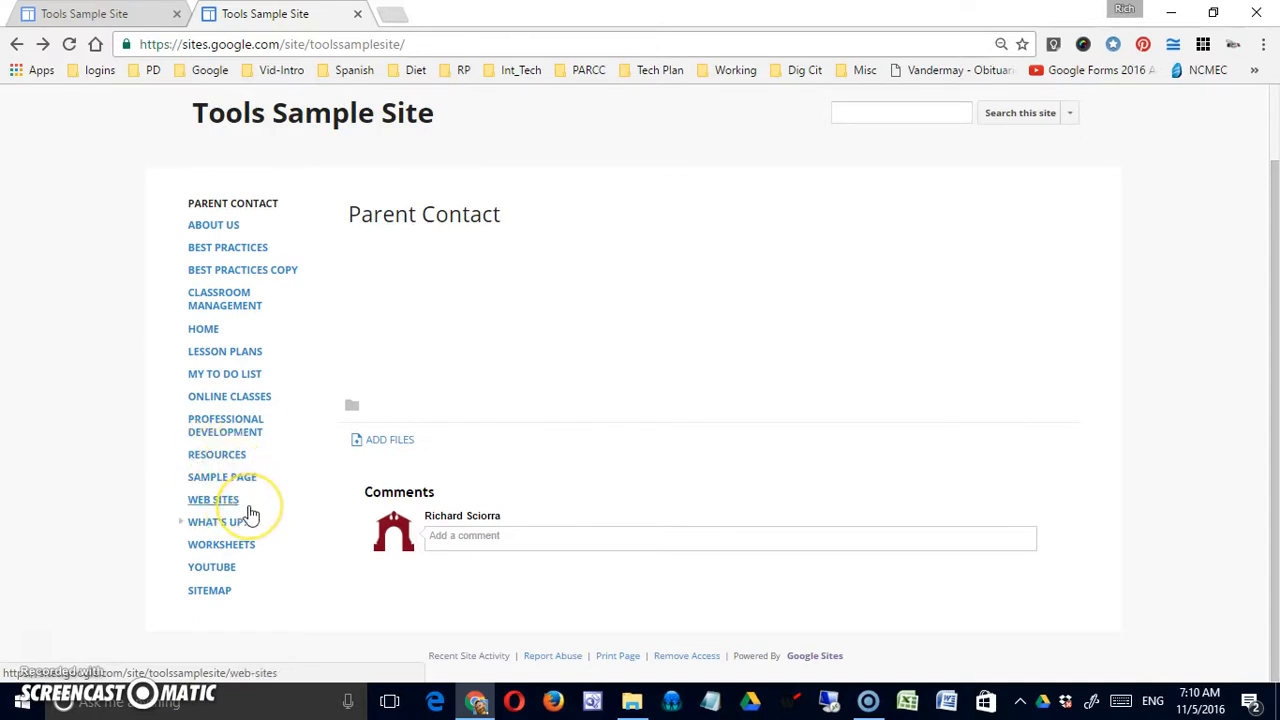
# Open the Worksheets page and move it under the Resources page in the site map.
pyautogui.click(232, 440)
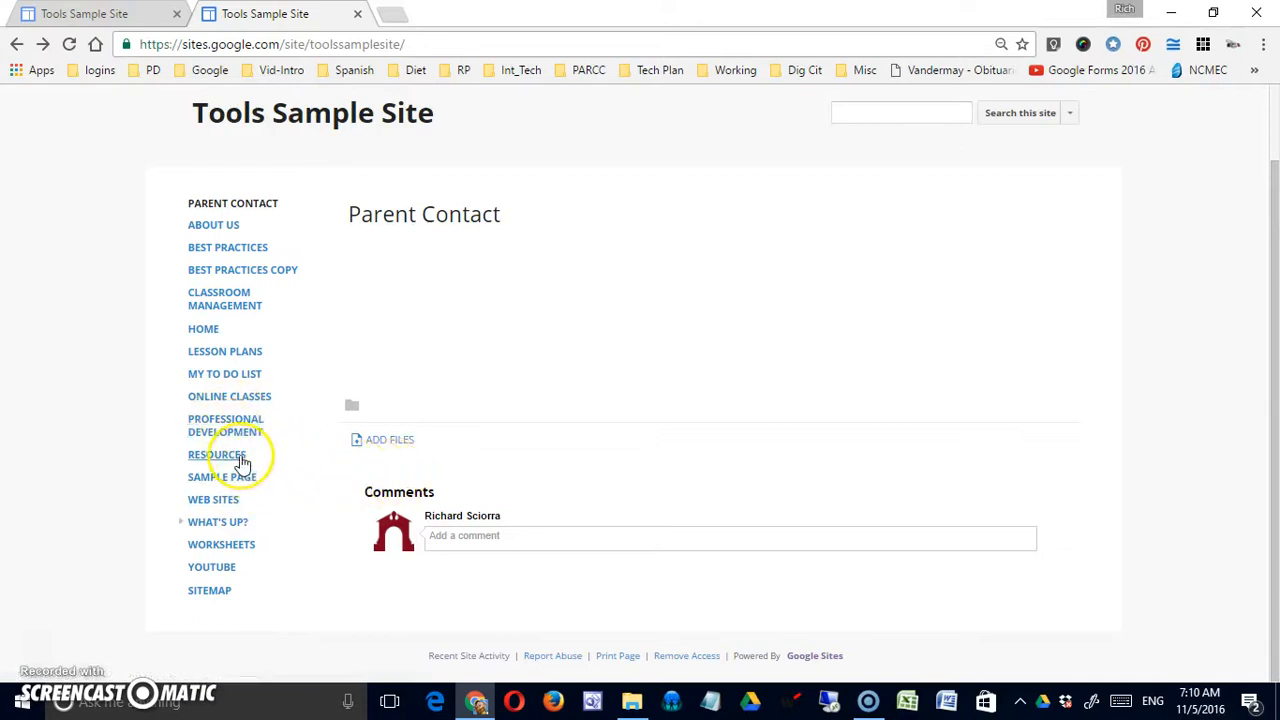
pyautogui.click(232, 545)
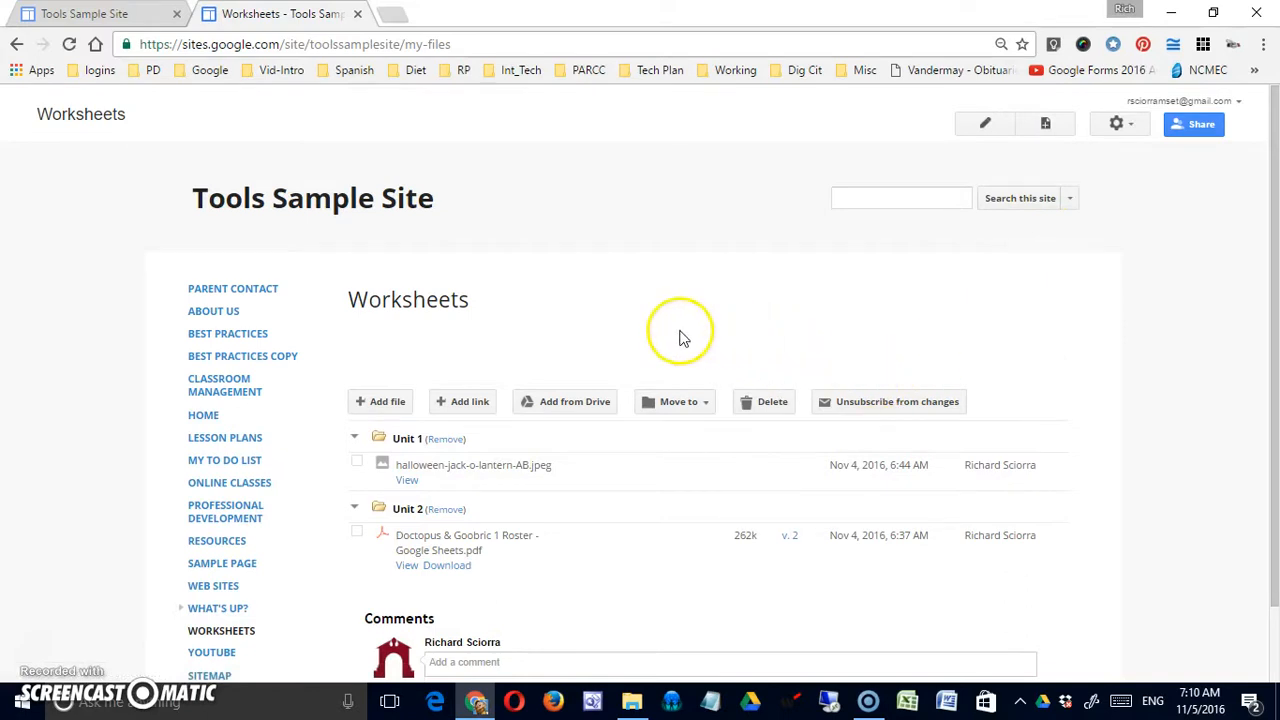
pyautogui.scroll(-2, 676, 345)
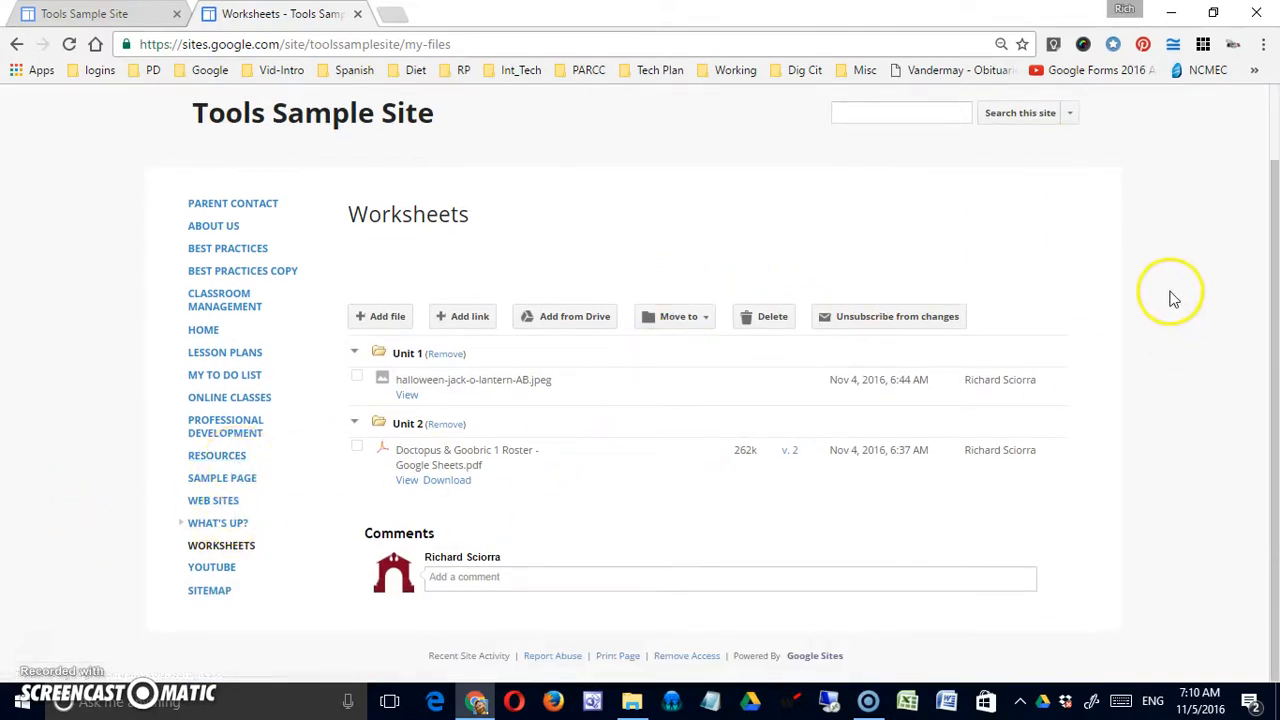
pyautogui.scroll(2, 1117, 318)
pyautogui.click(1135, 126)
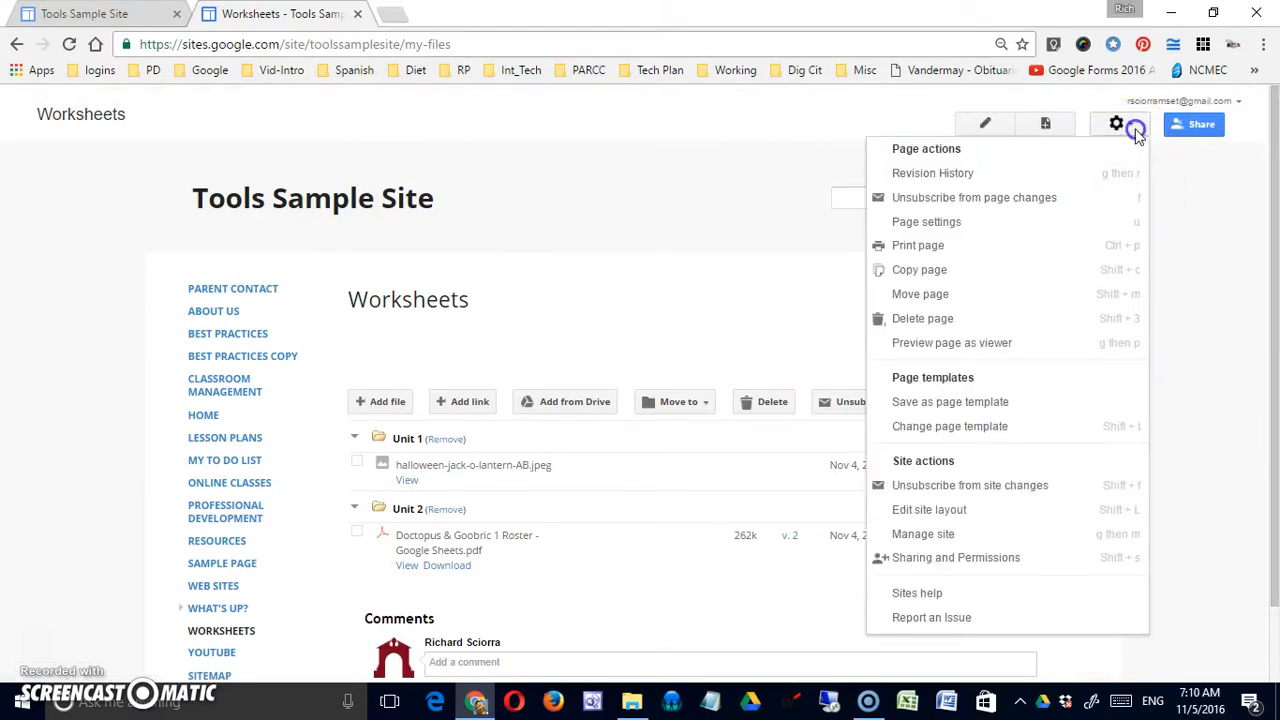
pyautogui.click(937, 292)
pyautogui.scroll(-3, 729, 394)
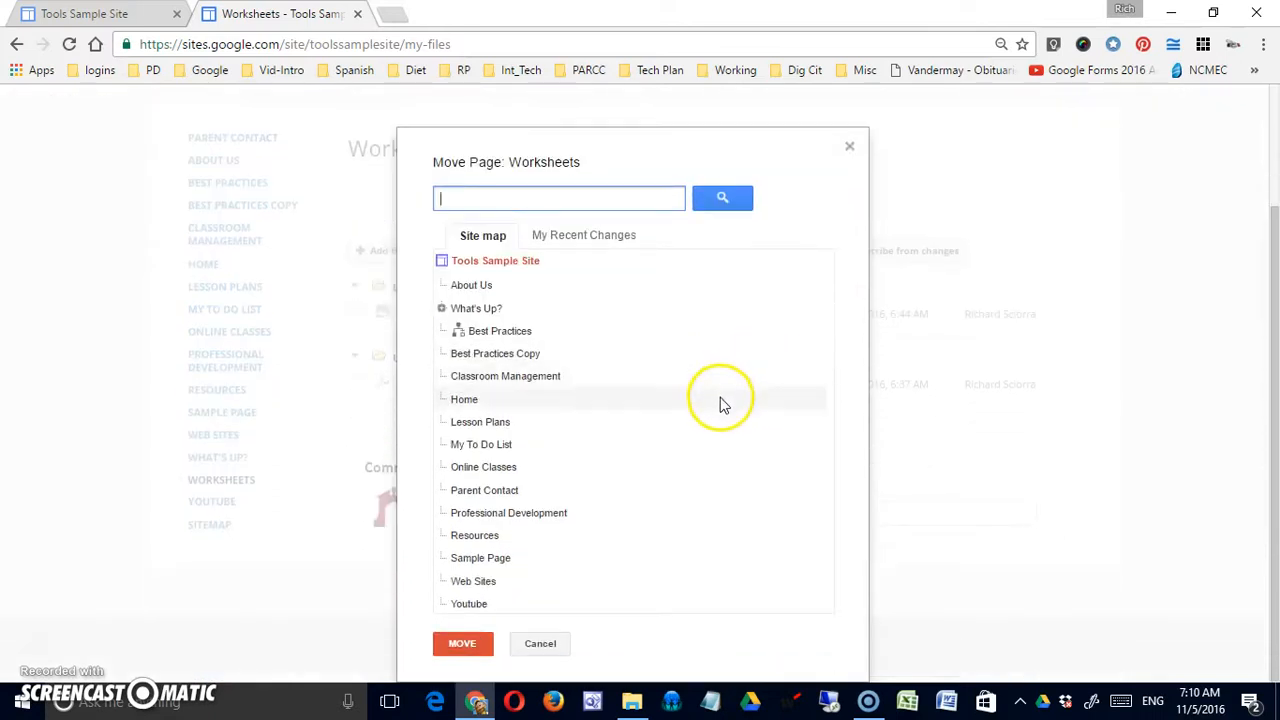
pyautogui.click(478, 535)
pyautogui.click(455, 643)
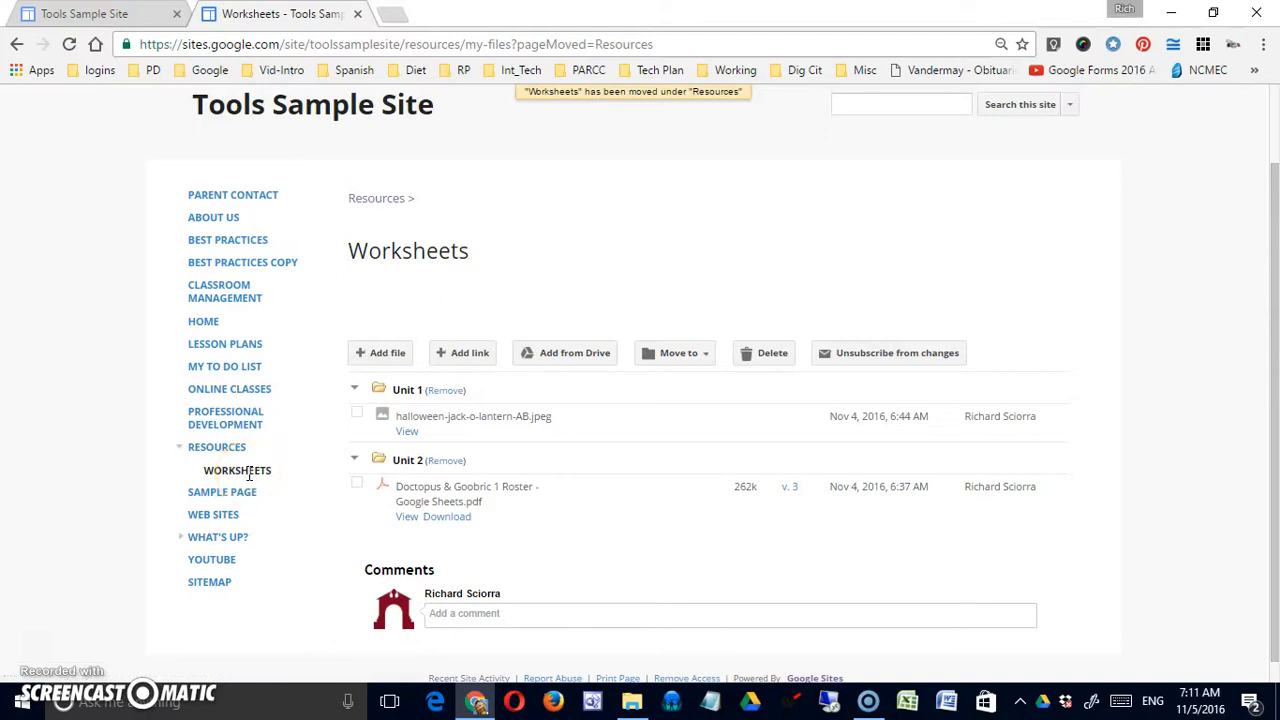
# Open the Lesson Plans page and move it under the Resources page.
pyautogui.click(252, 347)
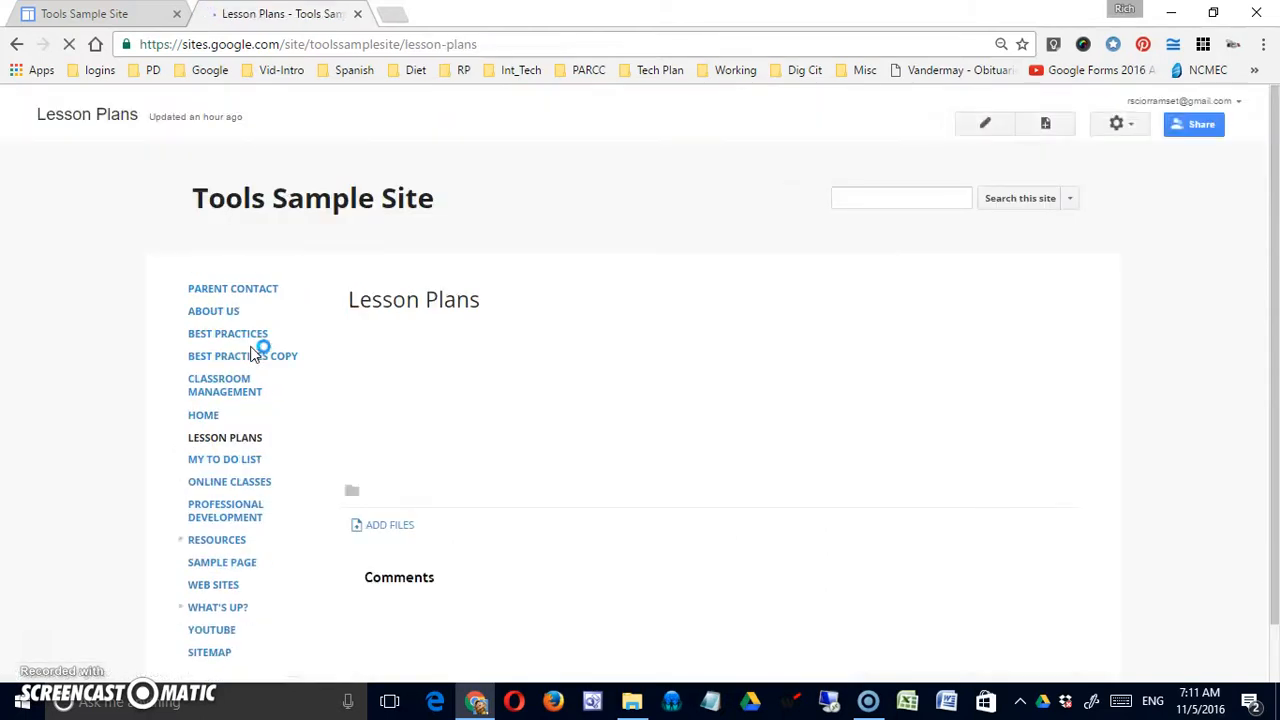
pyautogui.click(1124, 126)
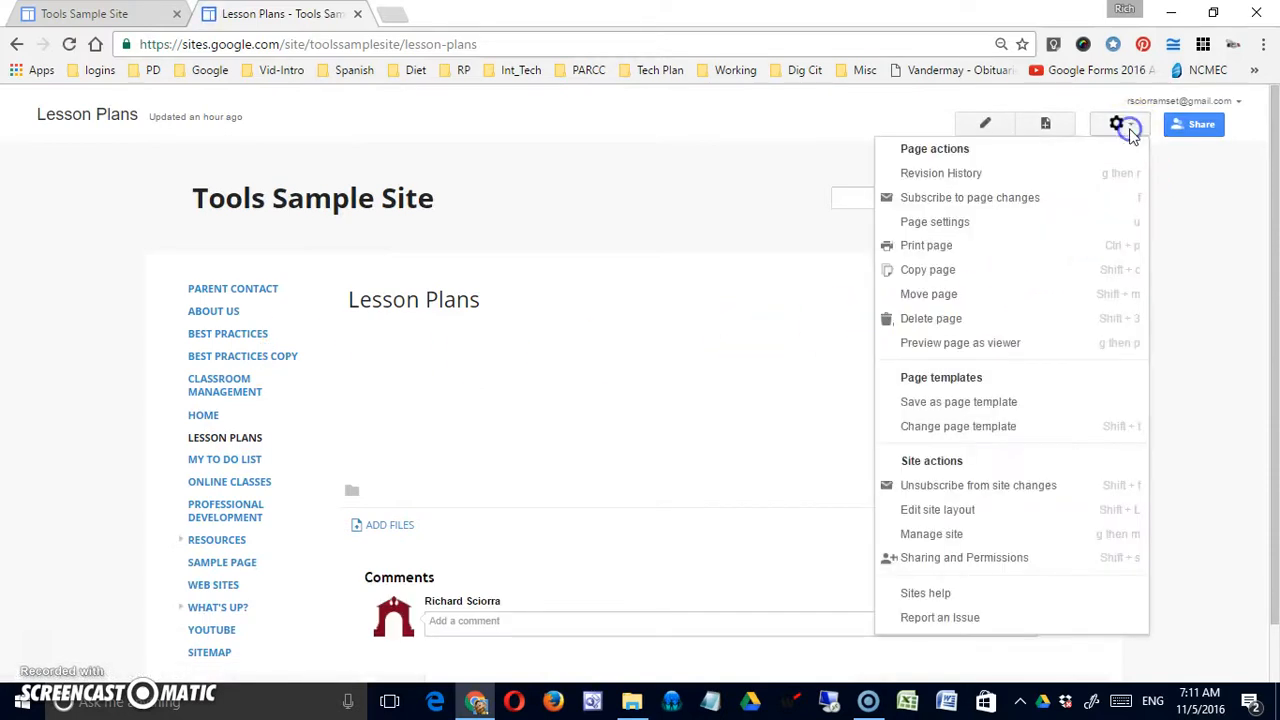
pyautogui.click(997, 292)
pyautogui.scroll(-1, 600, 470)
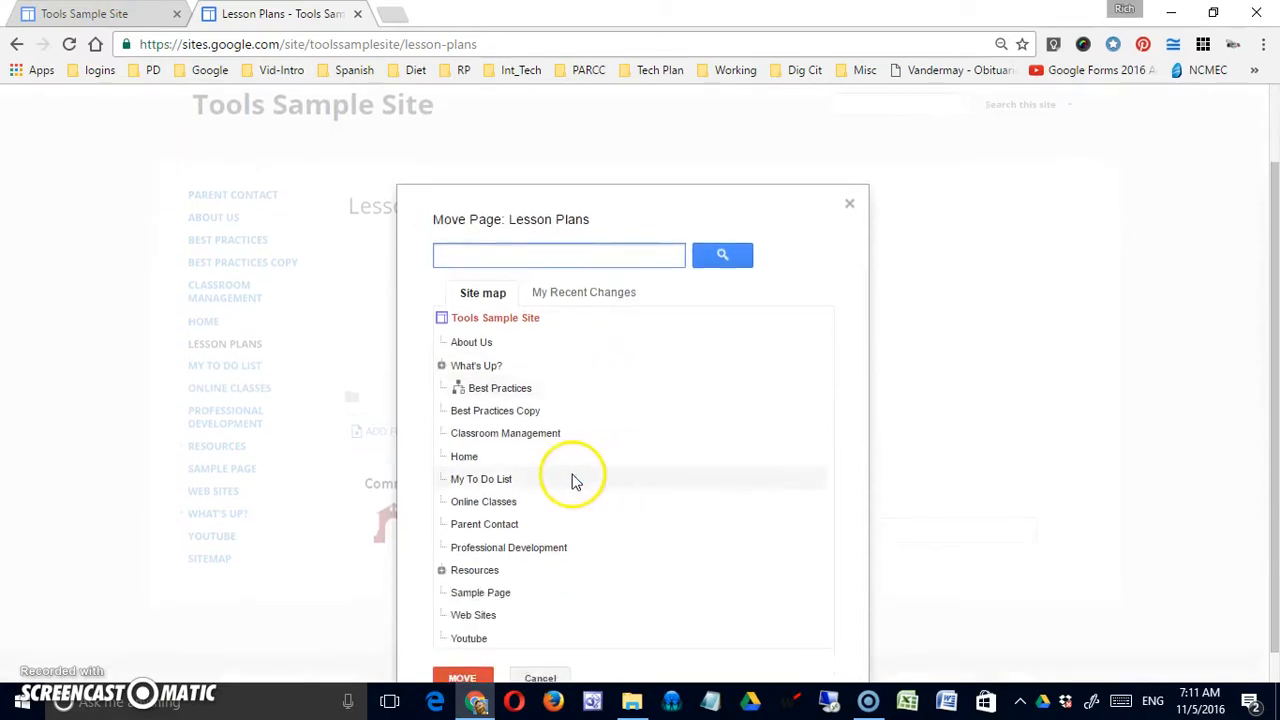
pyautogui.click(462, 576)
pyautogui.click(442, 572)
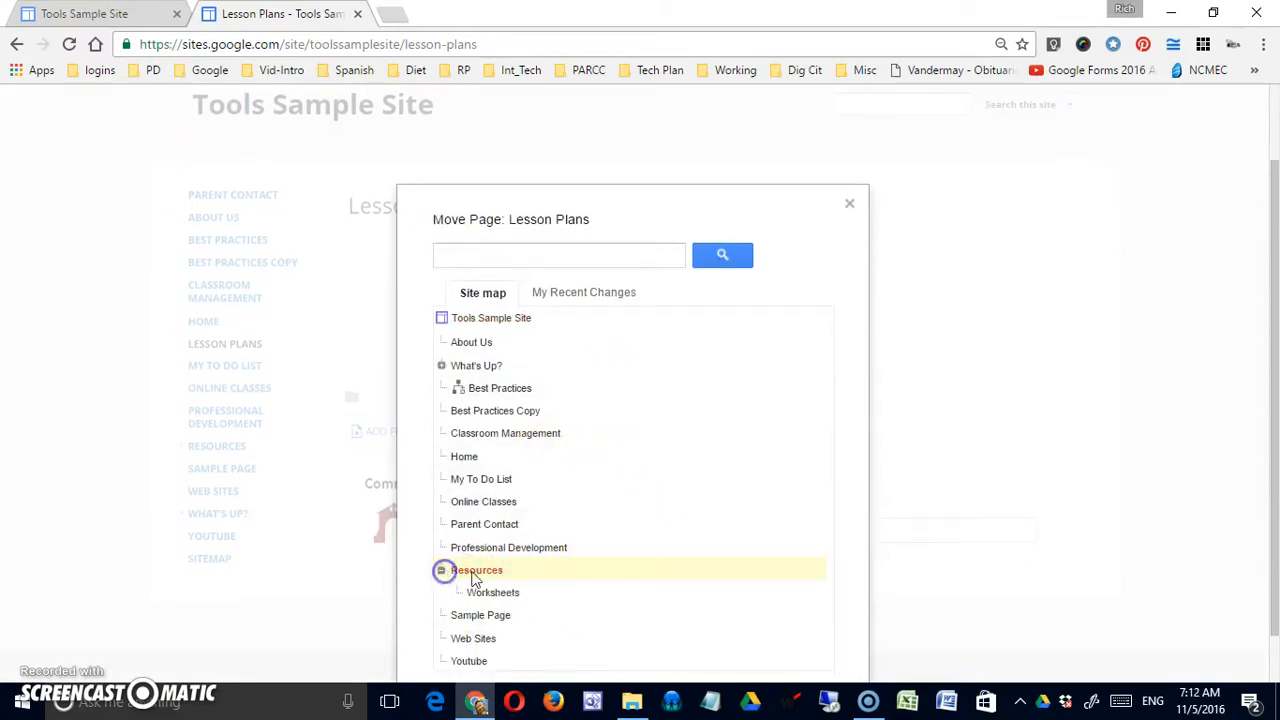
pyautogui.scroll(-1, 626, 586)
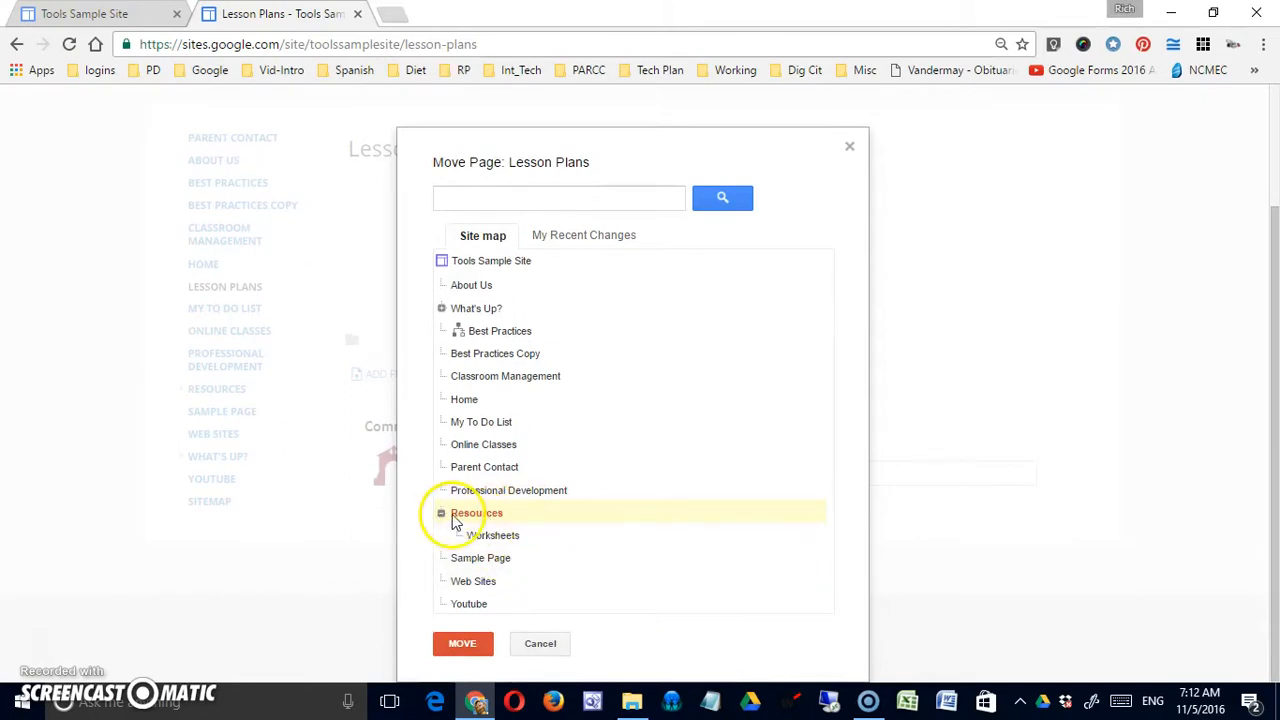
pyautogui.click(476, 645)
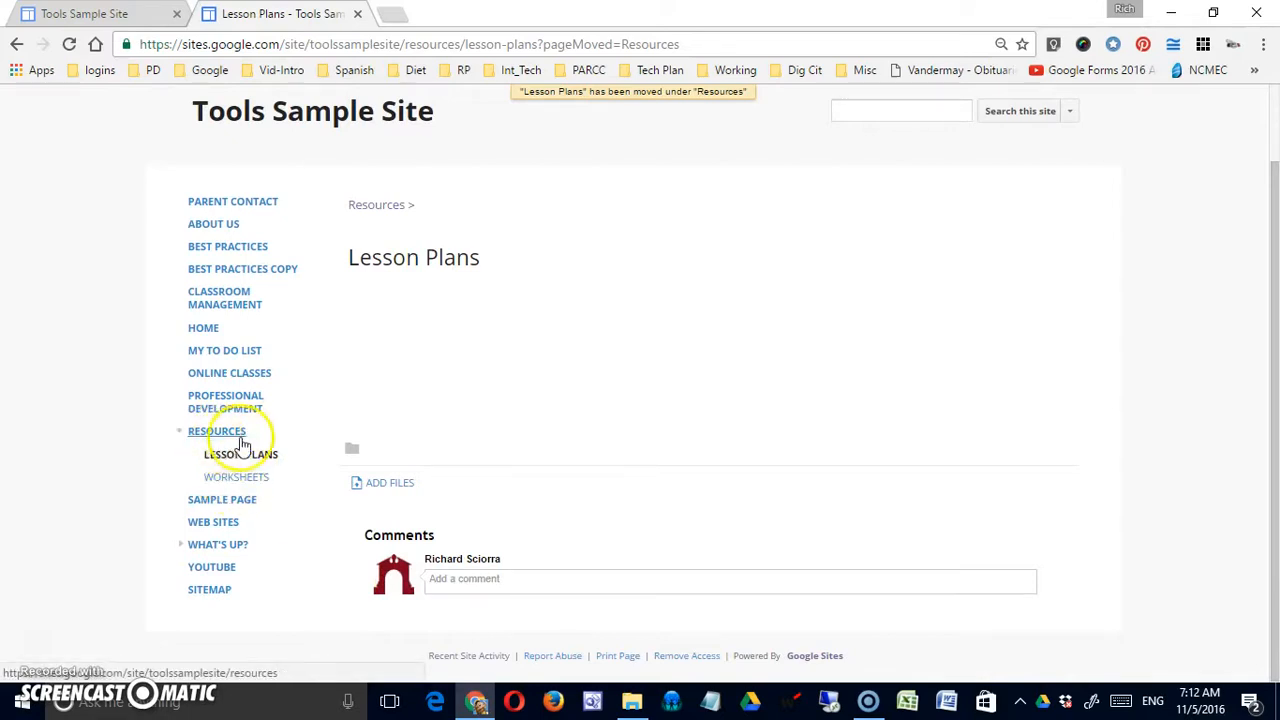
# Collapse and re-expand Resources in the site navigation, and inspect the subpages under What's Up?
pyautogui.click(182, 434)
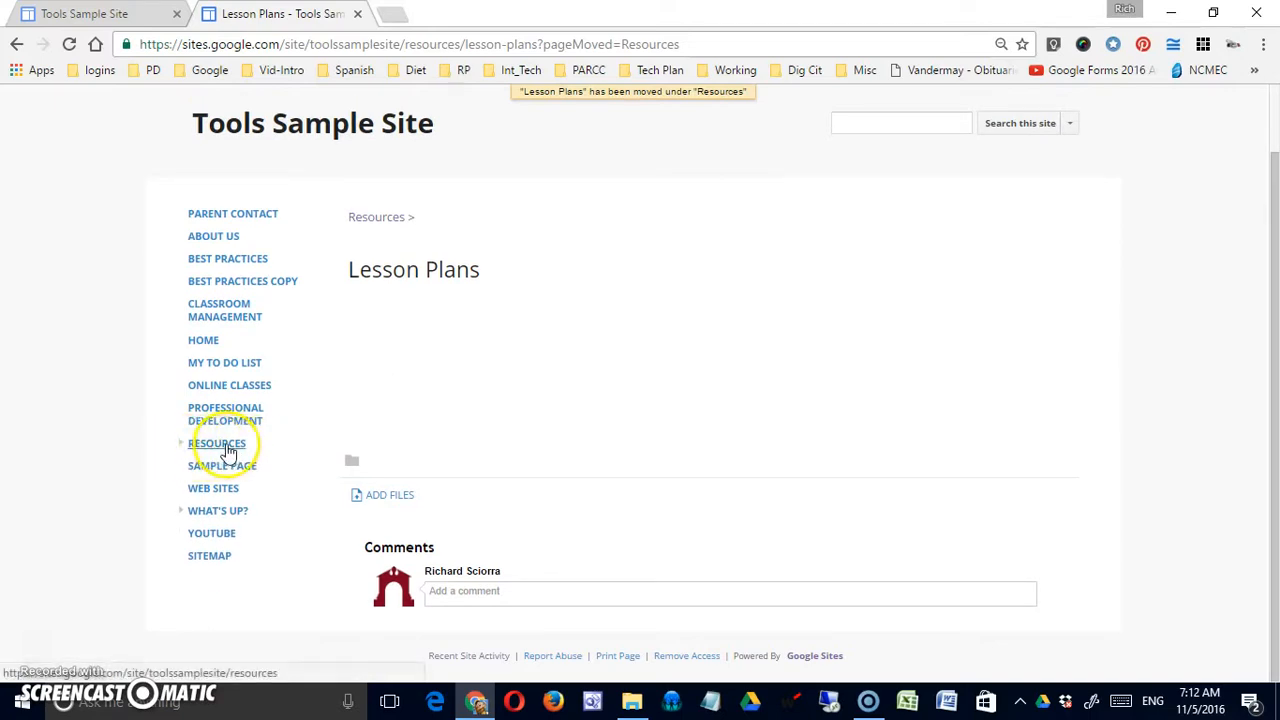
pyautogui.click(182, 443)
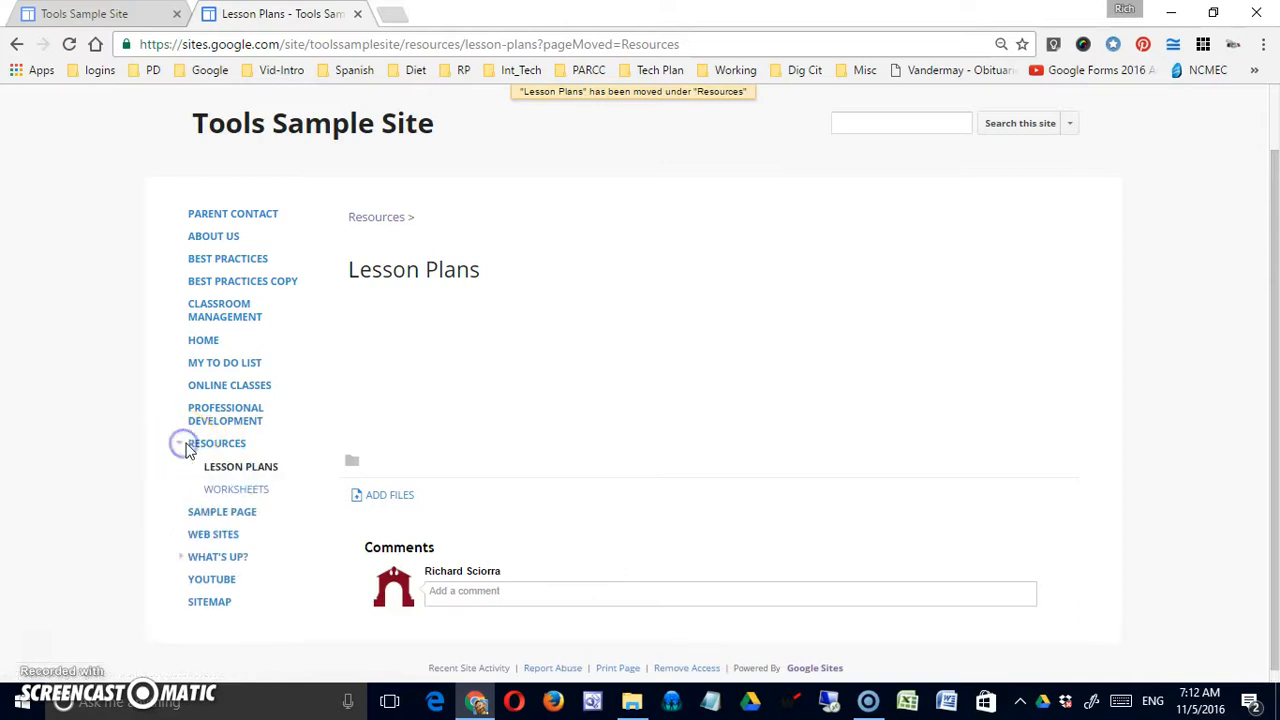
pyautogui.click(260, 460)
pyautogui.scroll(-1, 255, 470)
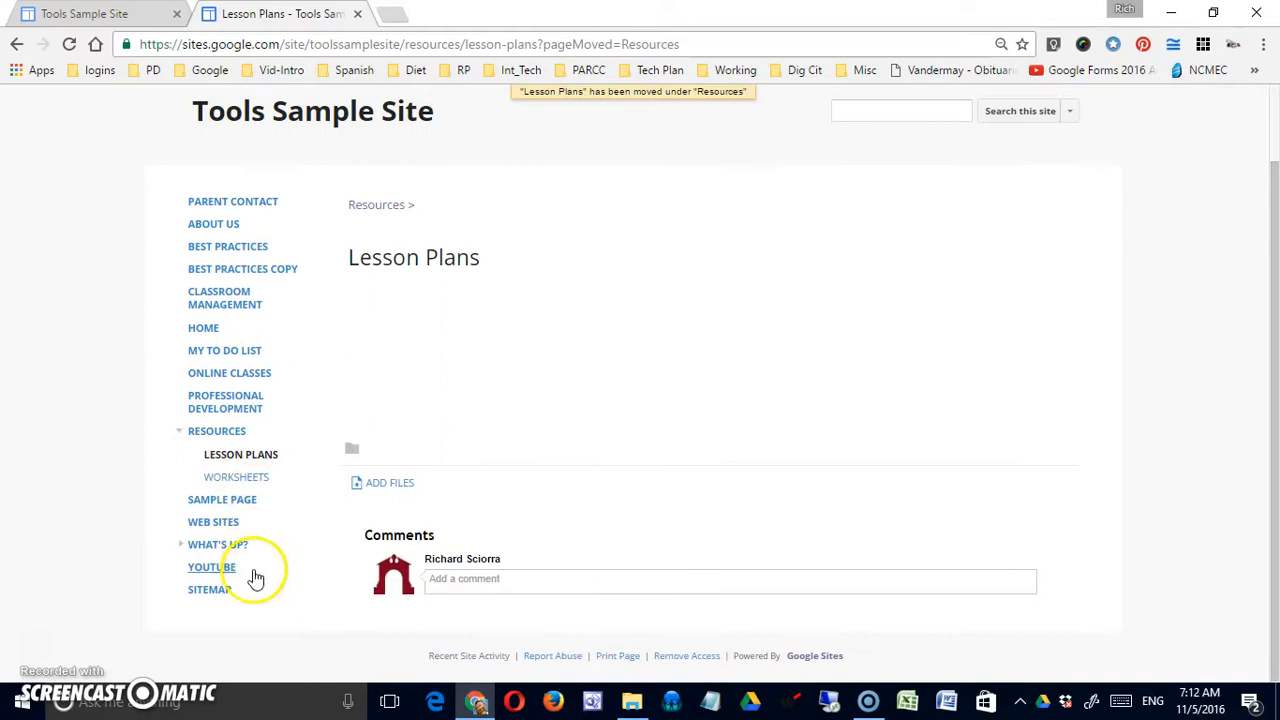
pyautogui.click(181, 543)
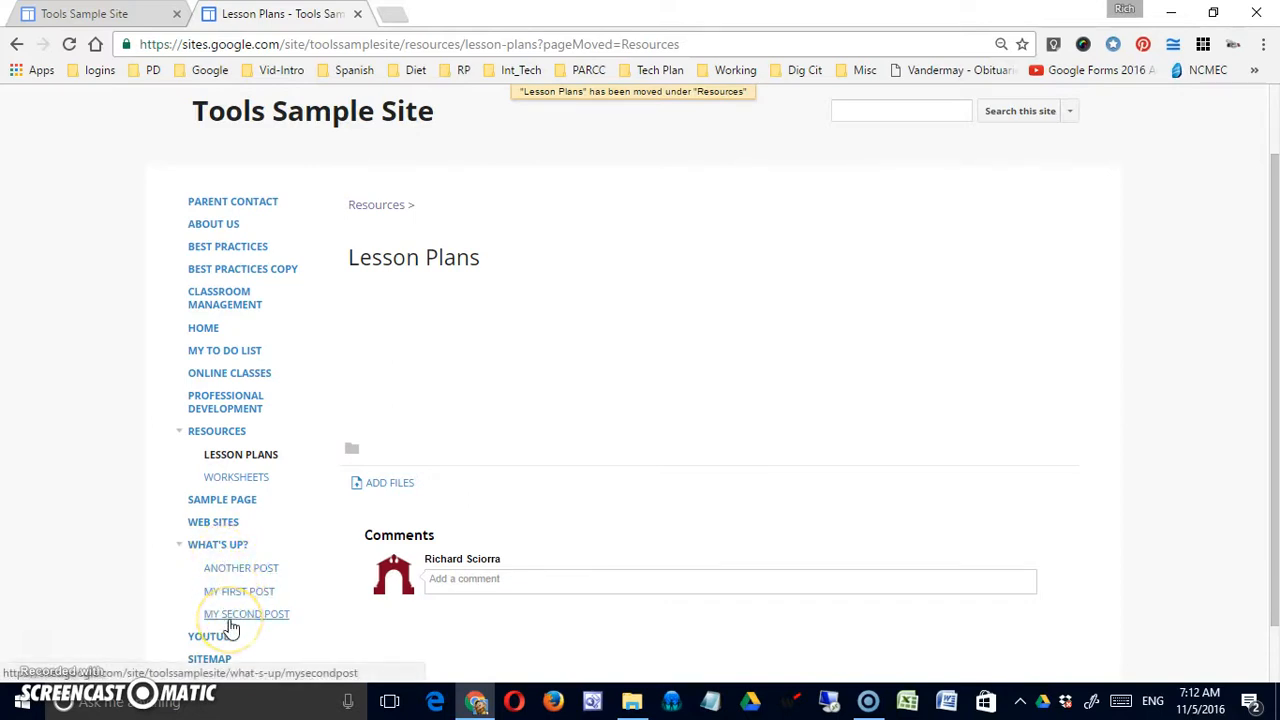
pyautogui.click(181, 545)
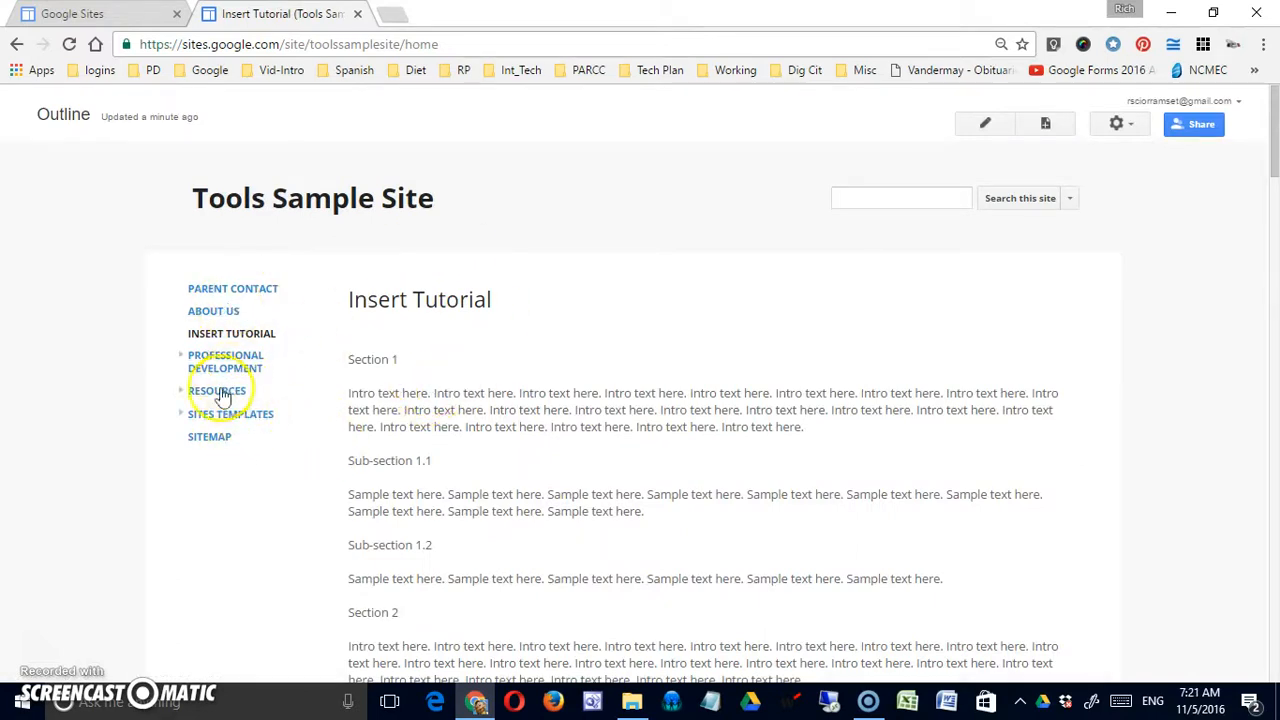
# Examine the subpages of Professional Development, Resources and Sites Templates in the navigation, collapsing each again.
pyautogui.click(180, 357)
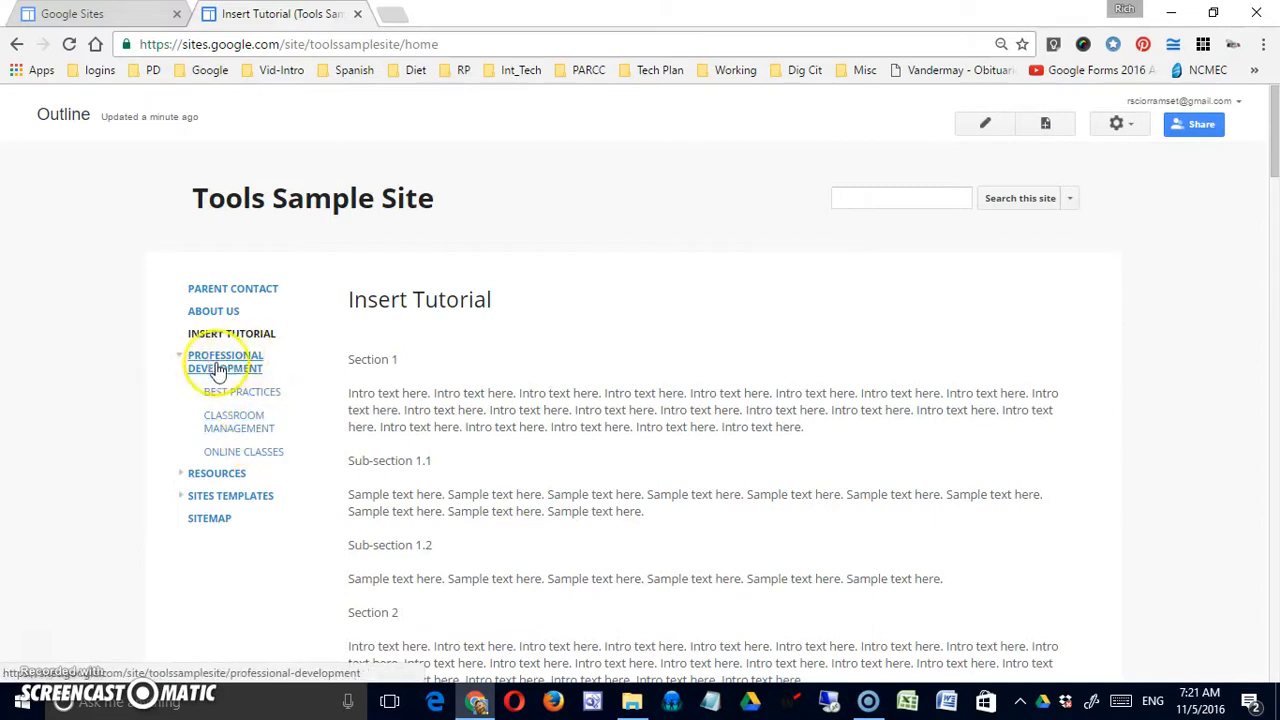
pyautogui.click(180, 358)
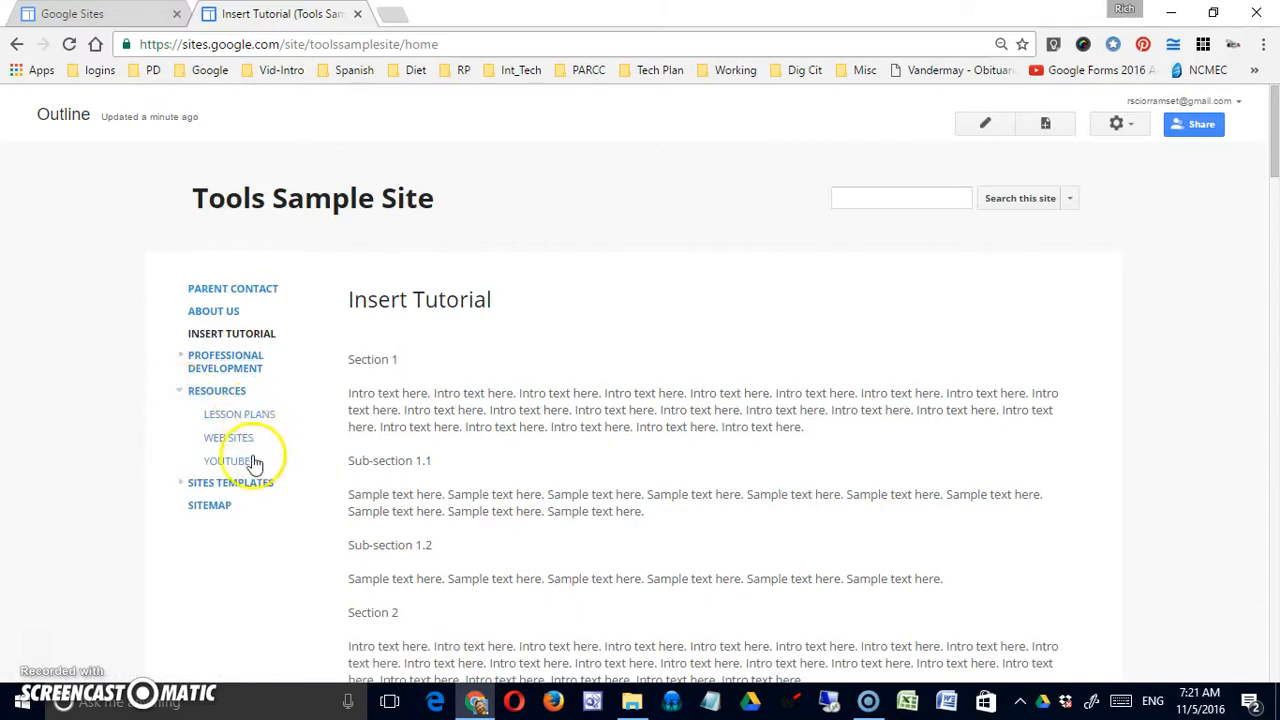
pyautogui.click(180, 391)
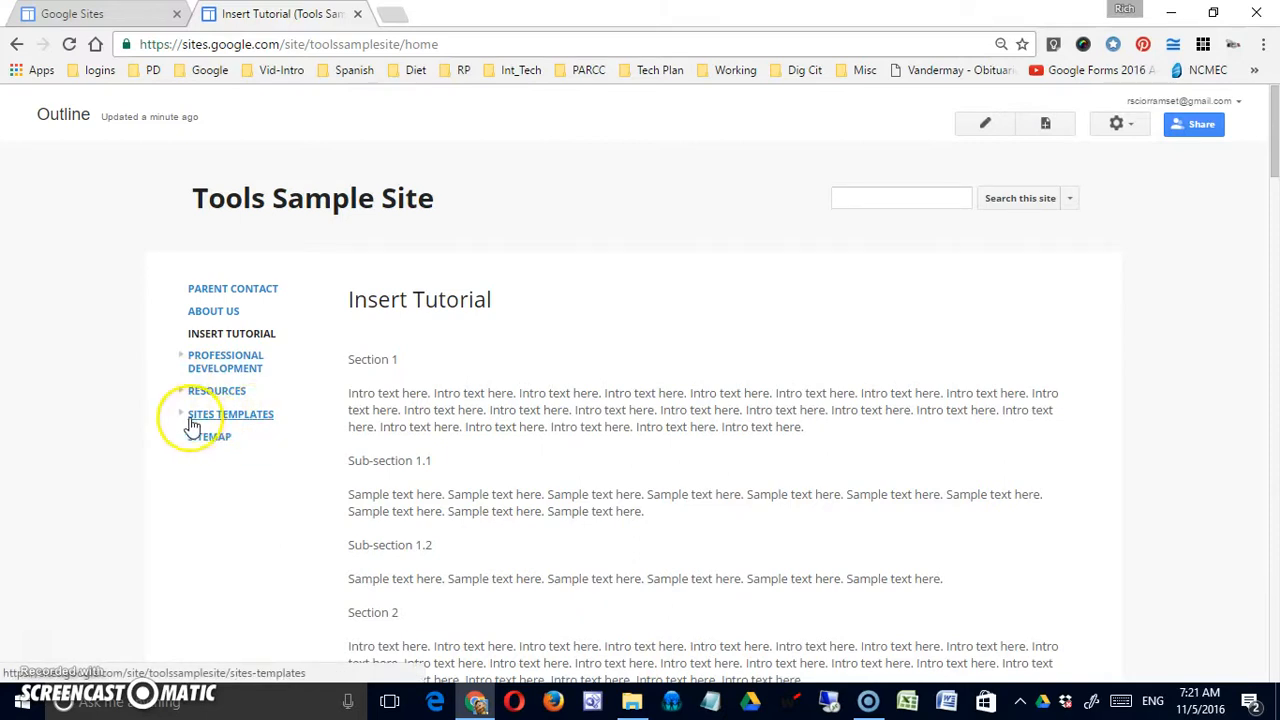
pyautogui.click(180, 414)
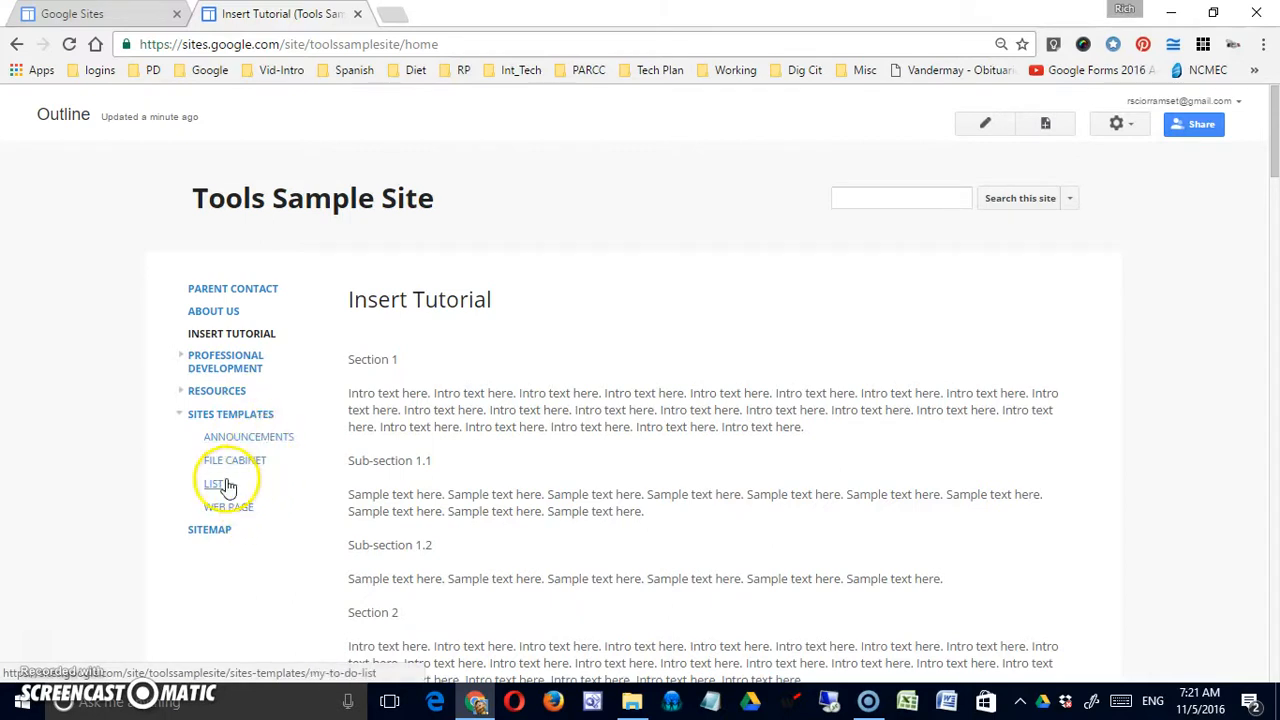
pyautogui.click(184, 416)
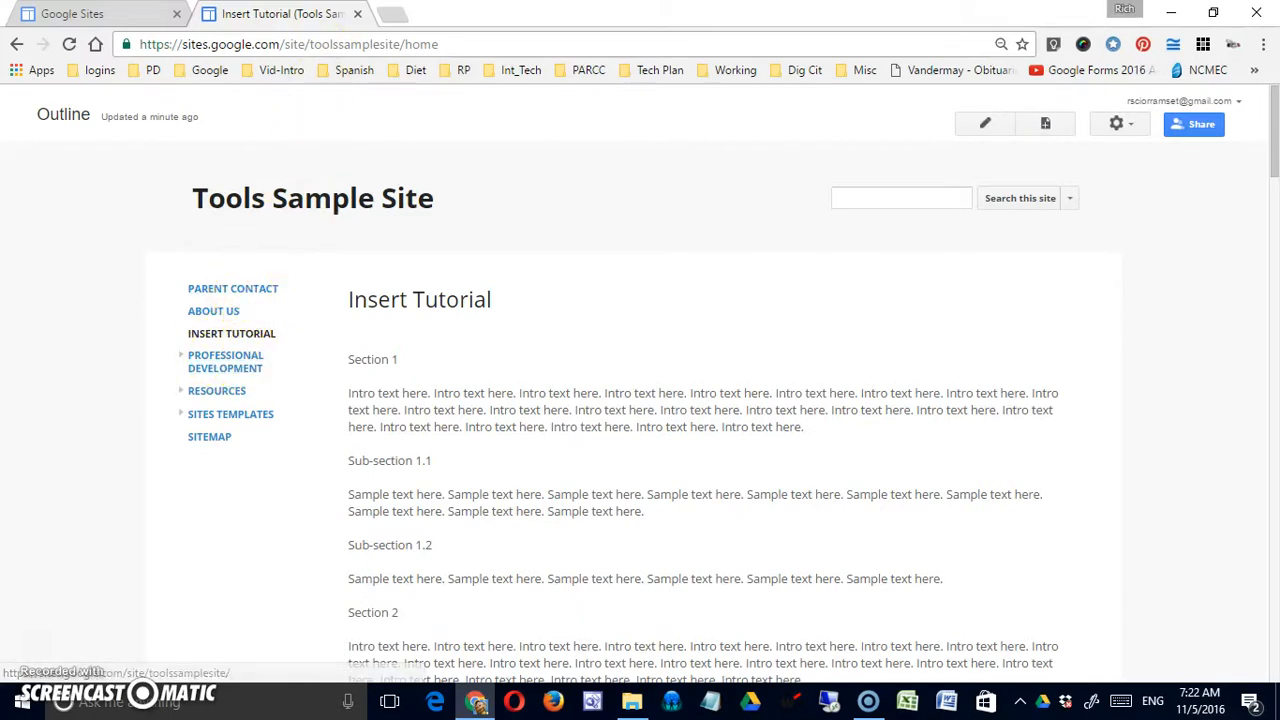
# Reopen Tools Sample Site from the sites list, change the Parent Contact page's title to Welcome and save it.
pyautogui.click(358, 16)
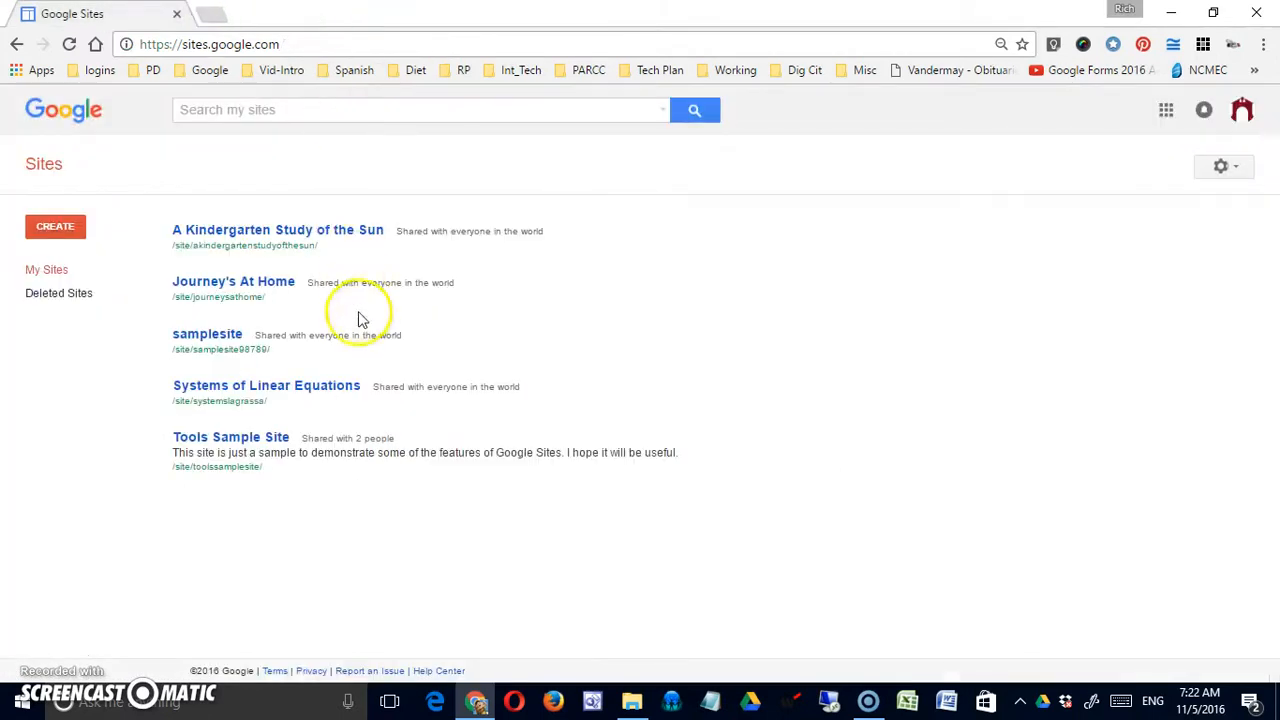
pyautogui.click(231, 444)
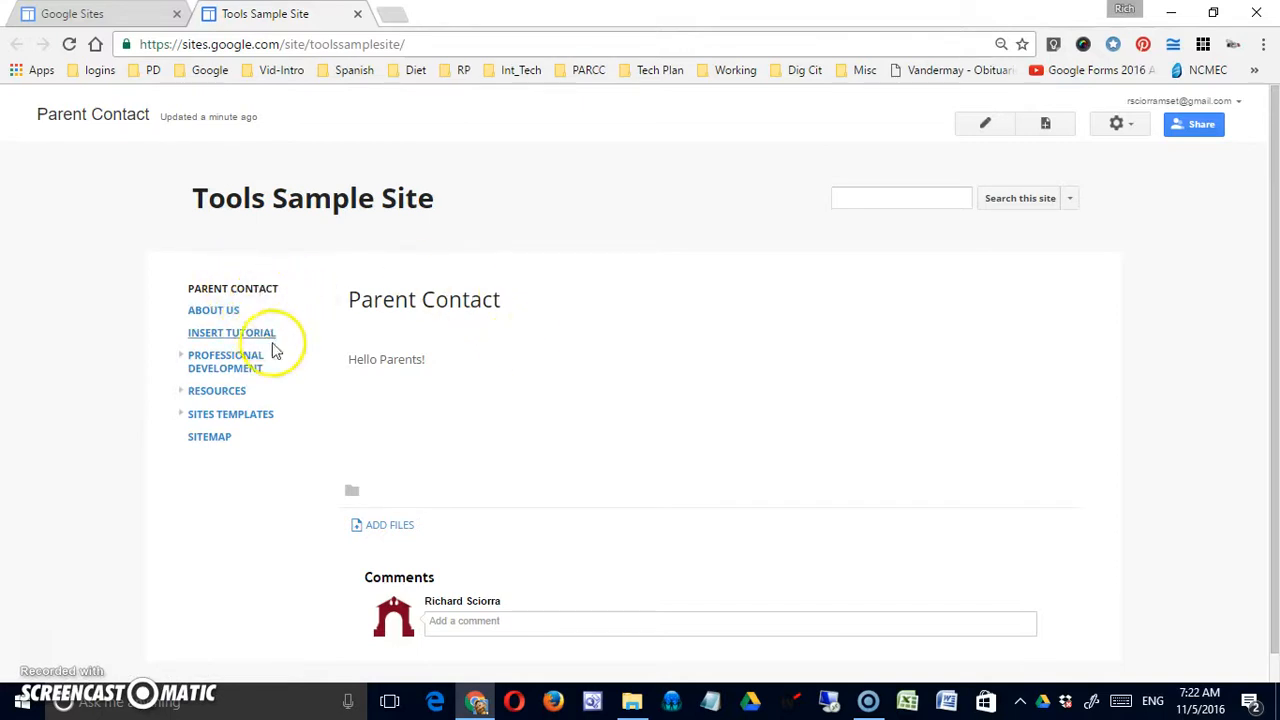
pyautogui.click(1116, 123)
pyautogui.click(993, 126)
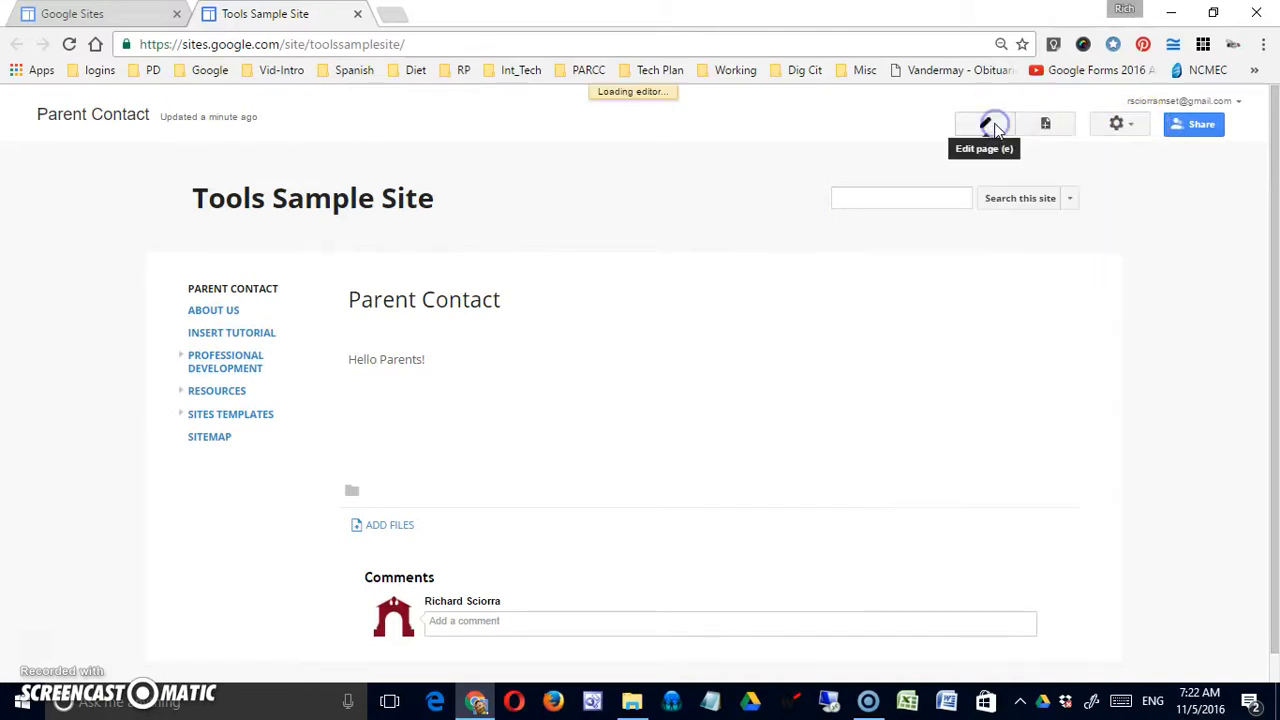
pyautogui.moveTo(537, 349); pyautogui.dragTo(322, 372)
pyautogui.write('WE')
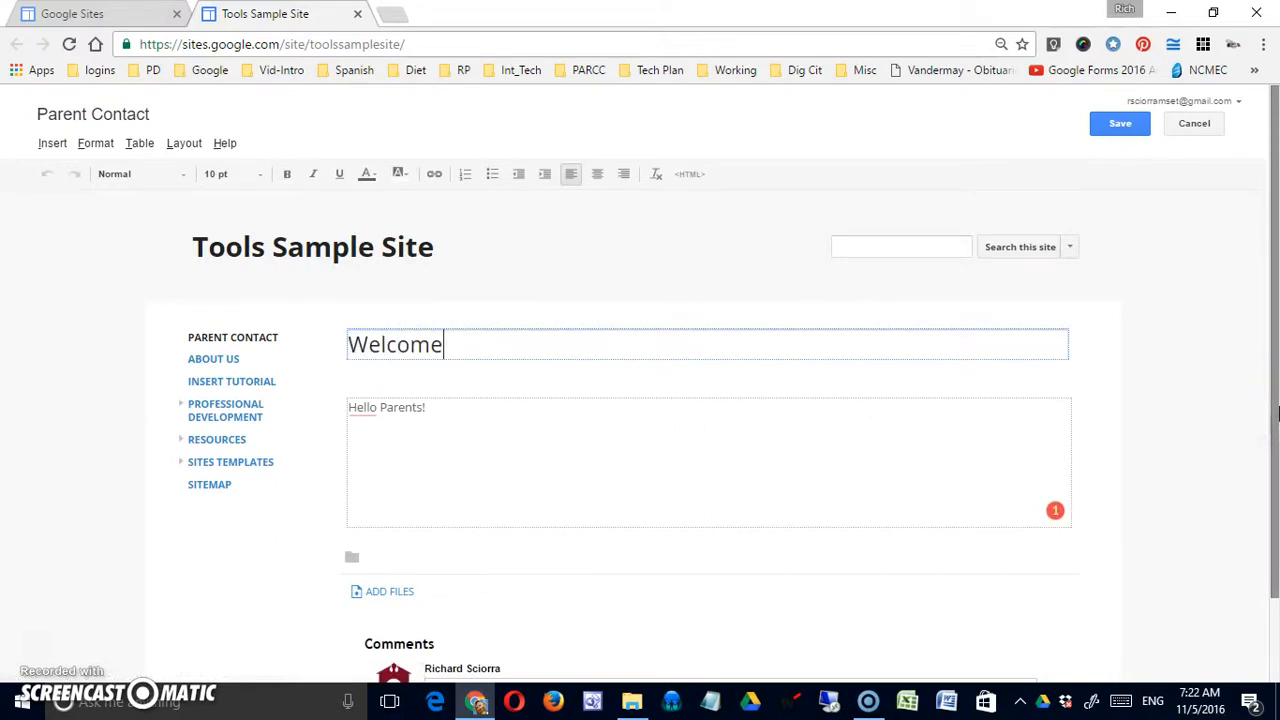
pyautogui.click(1122, 123)
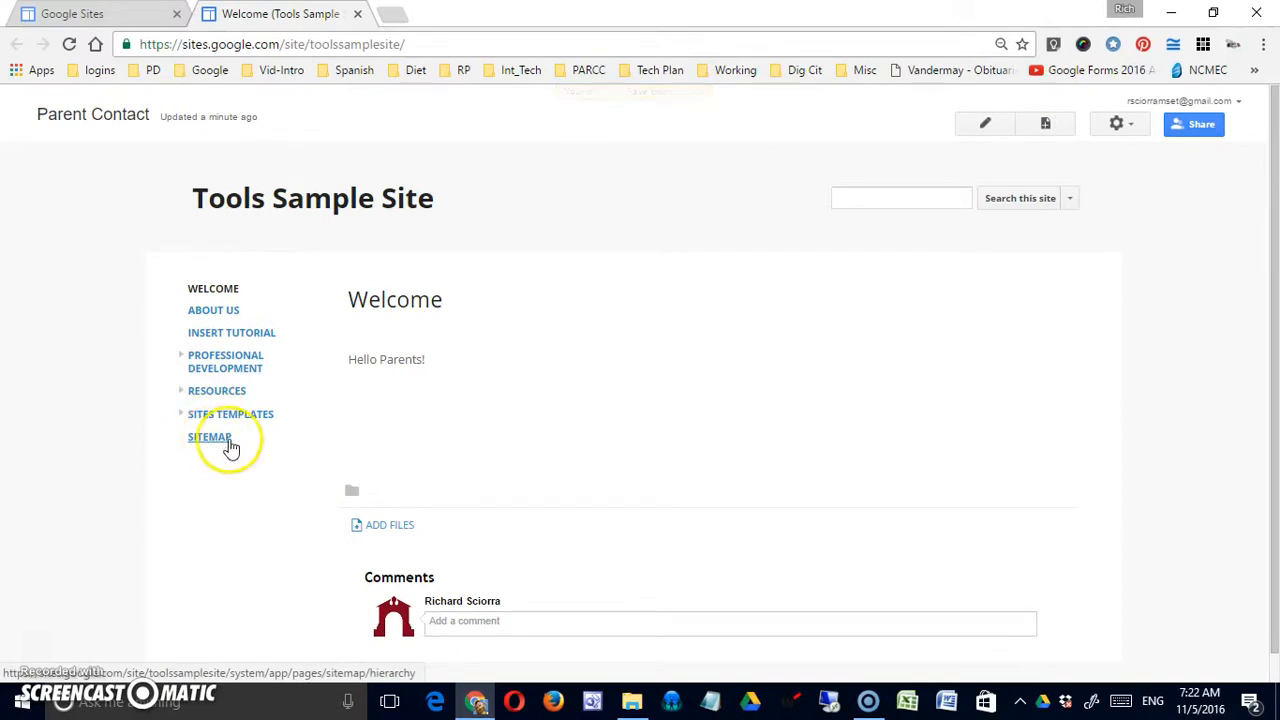
# Hide the header in the site layout and close the layout editor.
pyautogui.click(1116, 124)
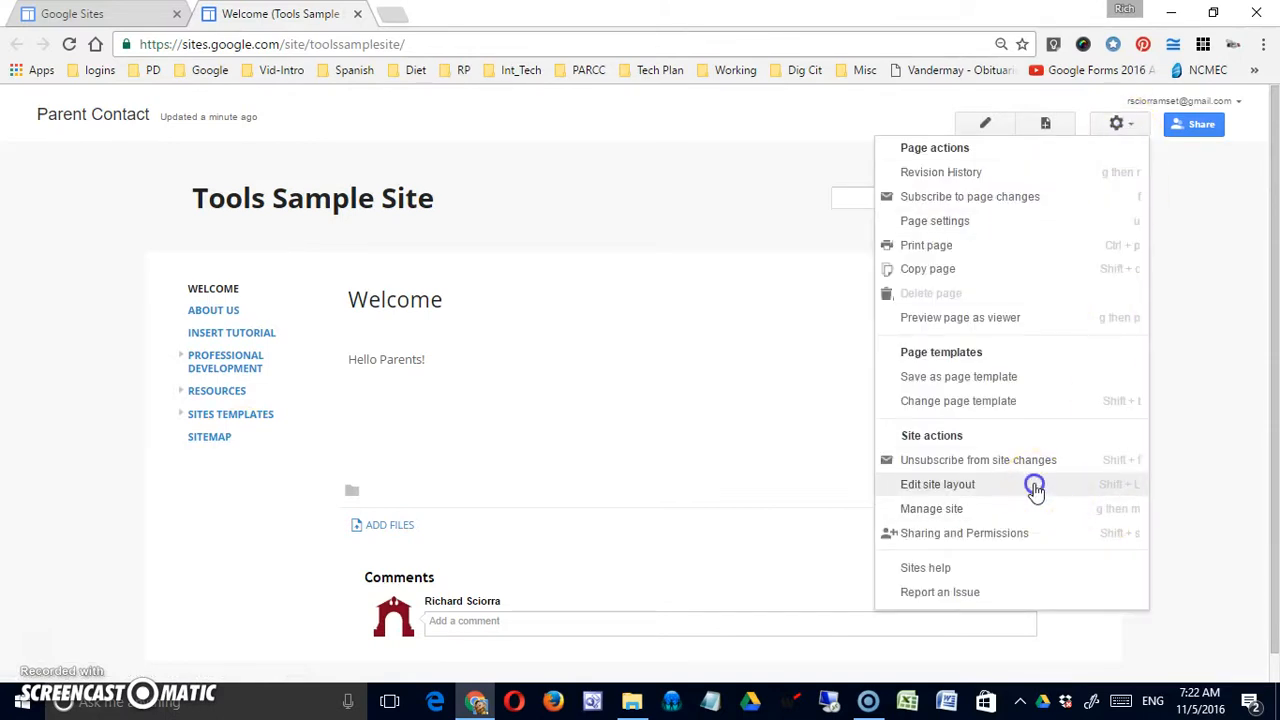
pyautogui.click(937, 484)
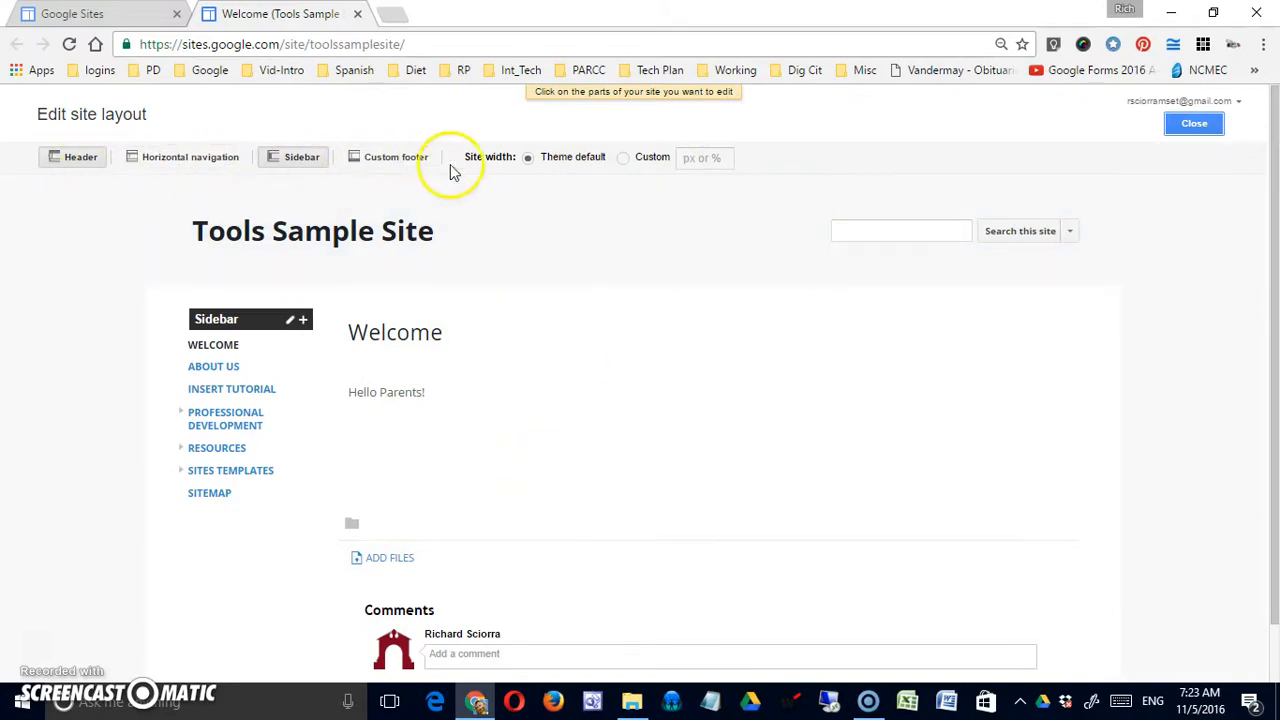
pyautogui.click(76, 162)
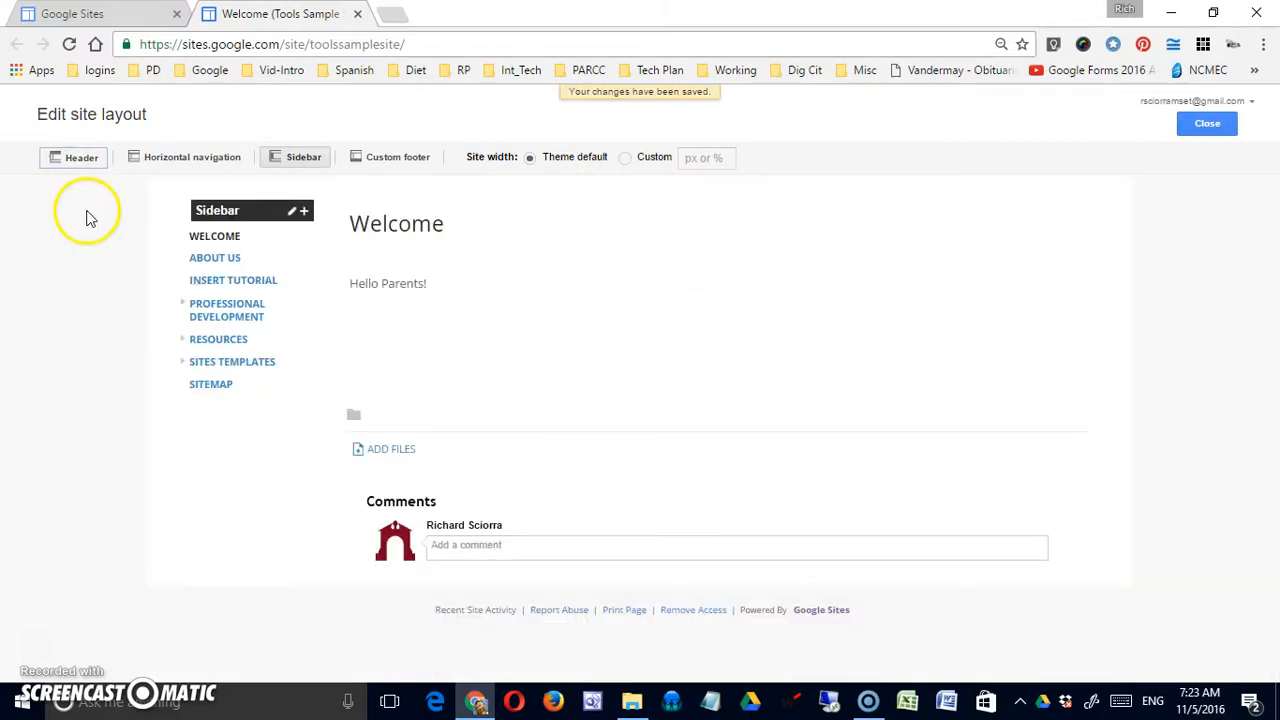
pyautogui.click(1206, 124)
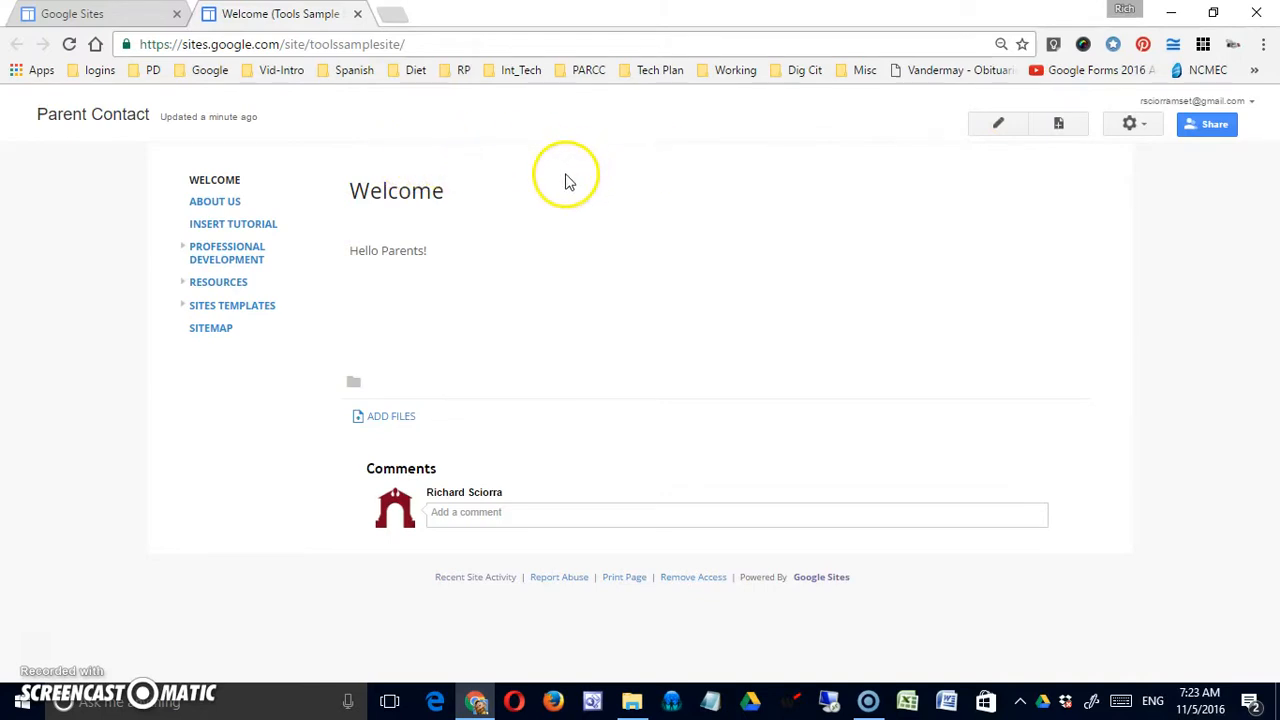
# Reopen the site layout for editing and turn the header back on.
pyautogui.click(1136, 124)
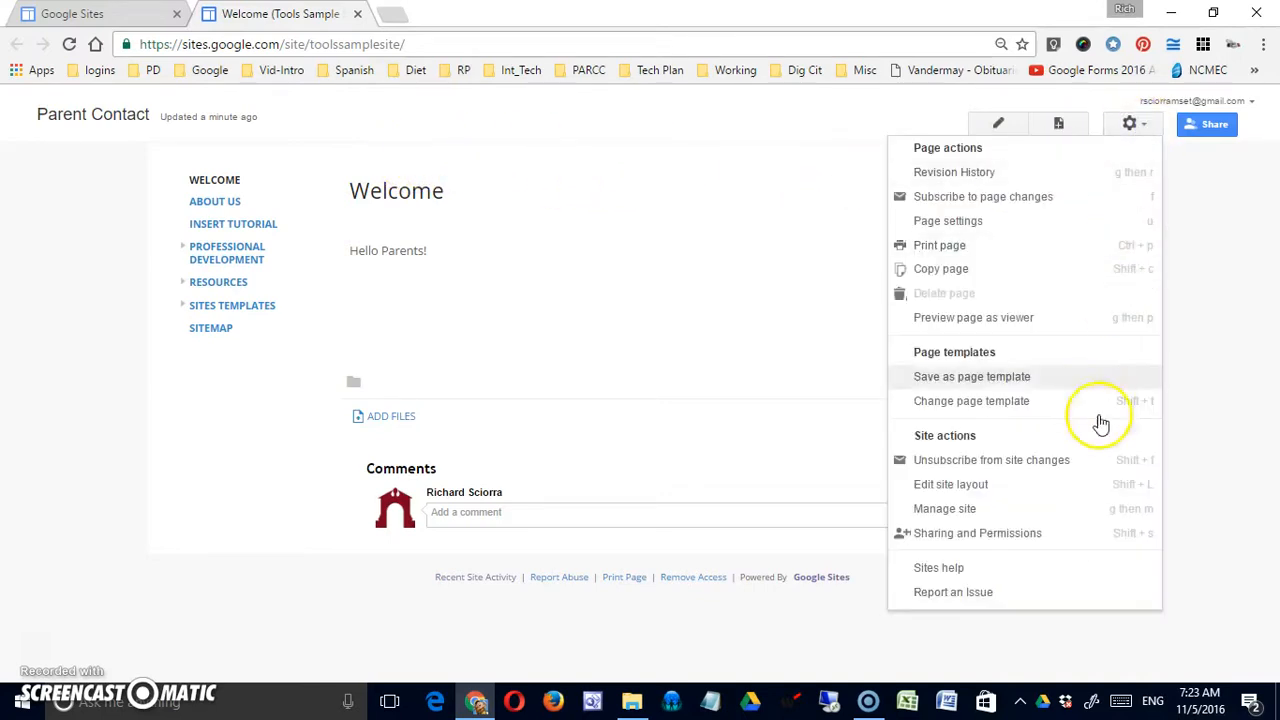
pyautogui.click(1063, 485)
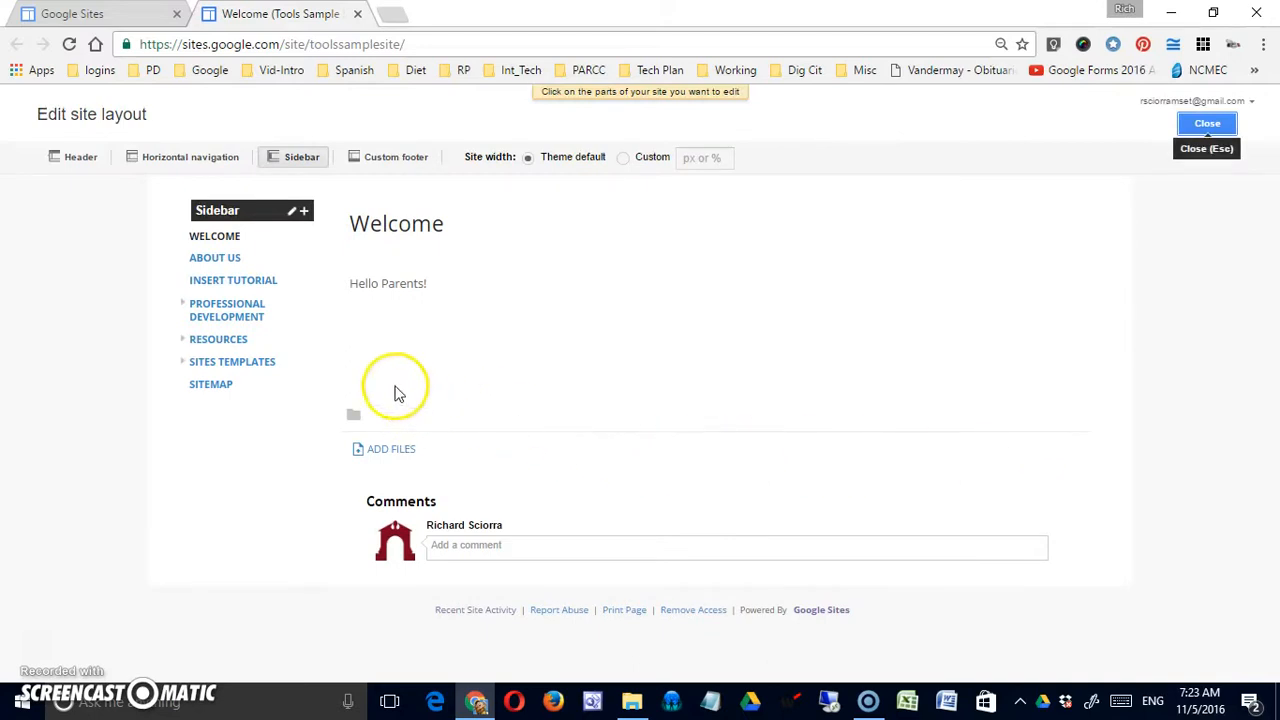
pyautogui.click(62, 160)
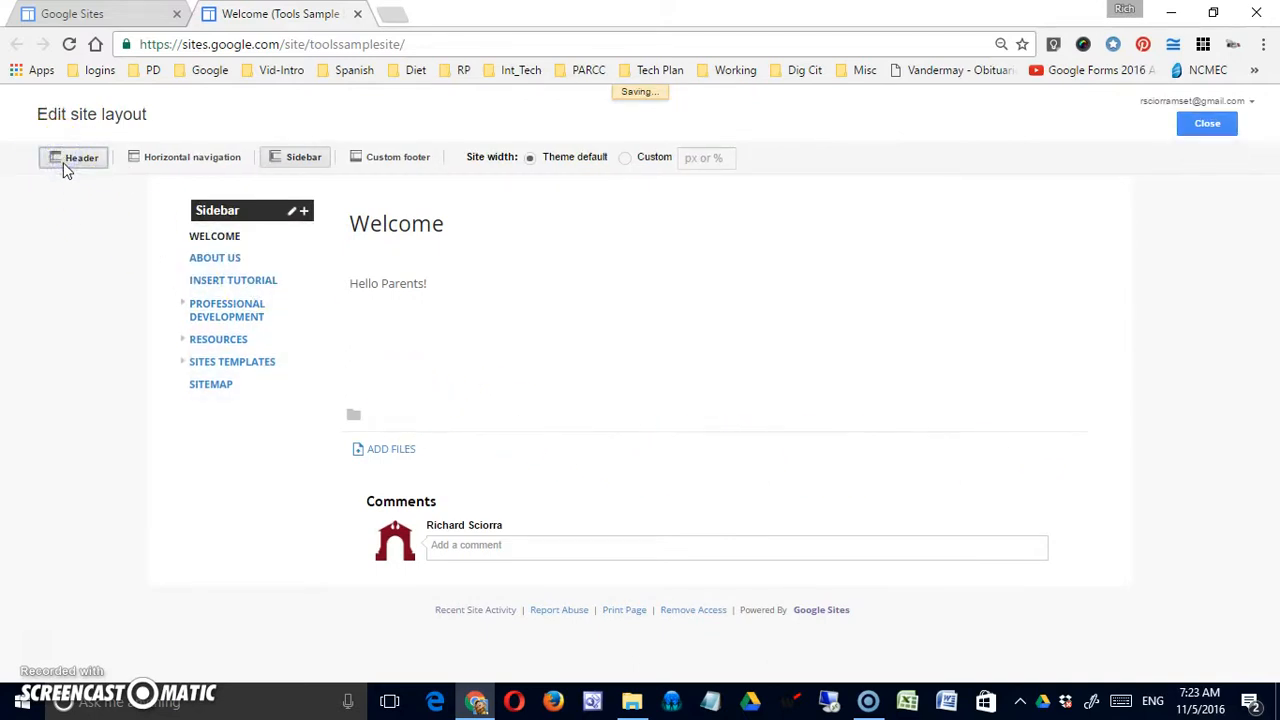
pyautogui.click(63, 162)
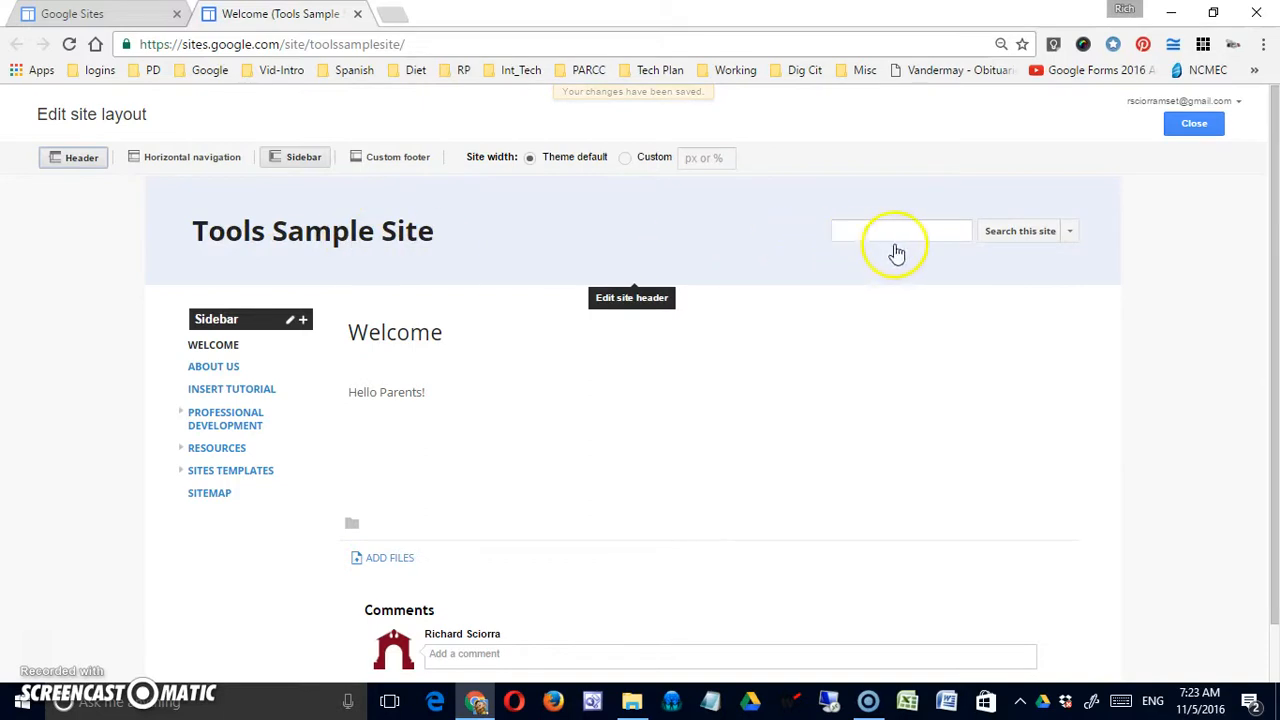
# Check the height, alignment and logo options for the site header and close them without changes.
pyautogui.click(1065, 240)
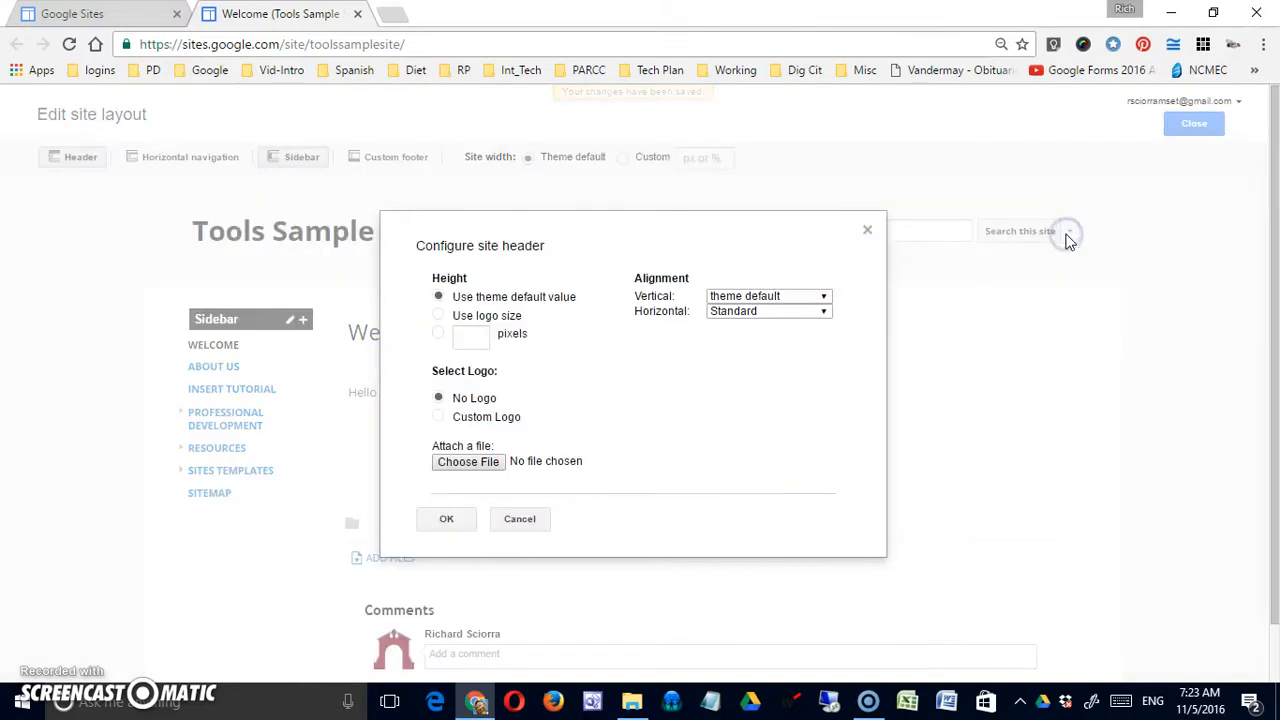
pyautogui.click(868, 230)
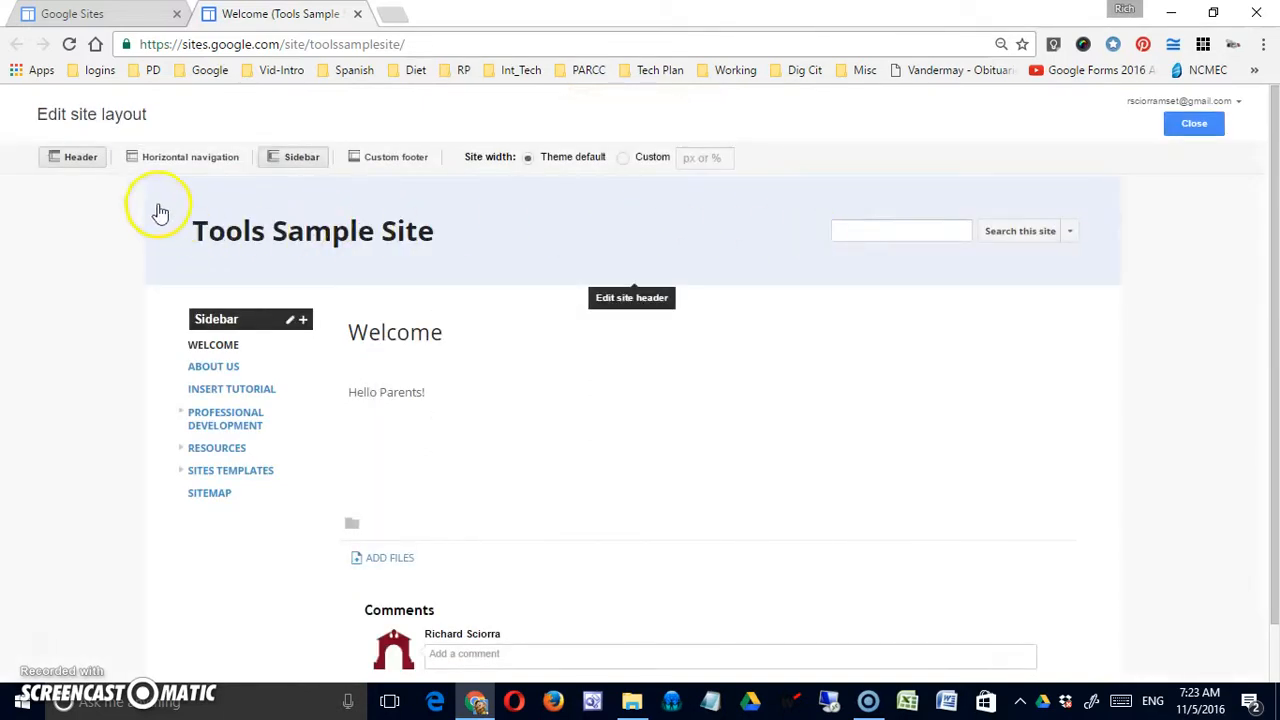
pyautogui.moveTo(240, 340)
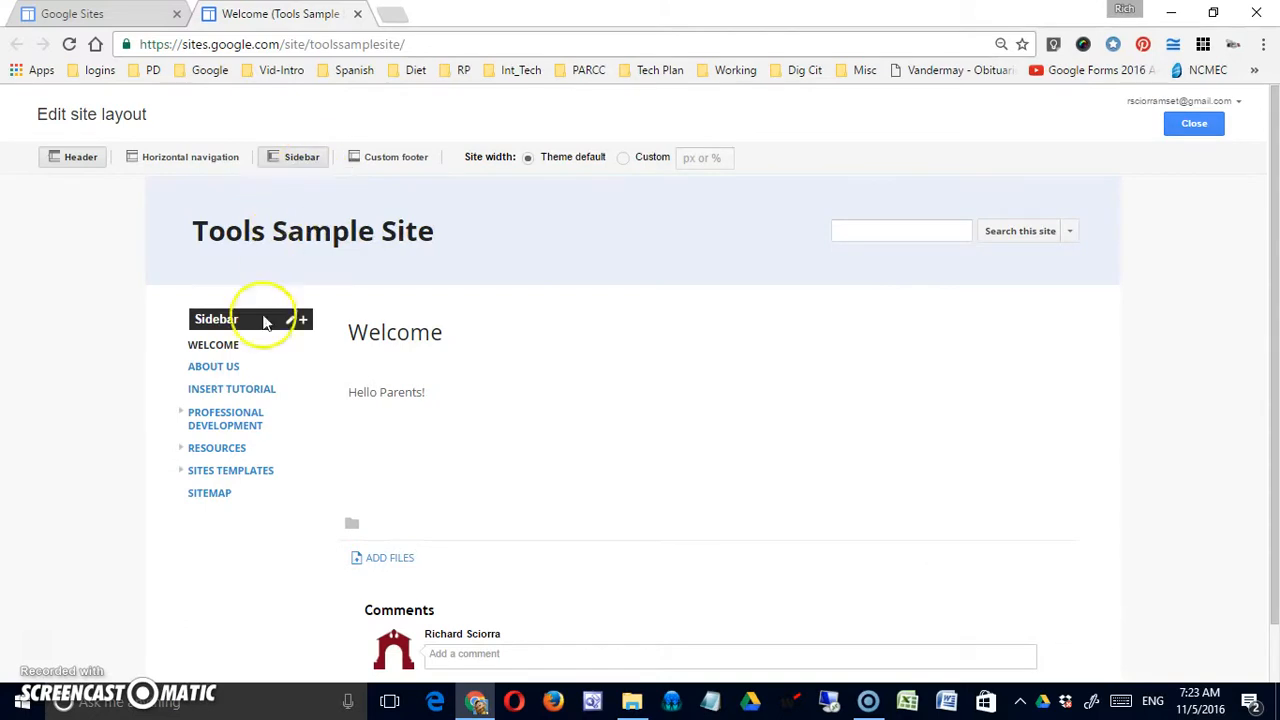
pyautogui.moveTo(260, 363)
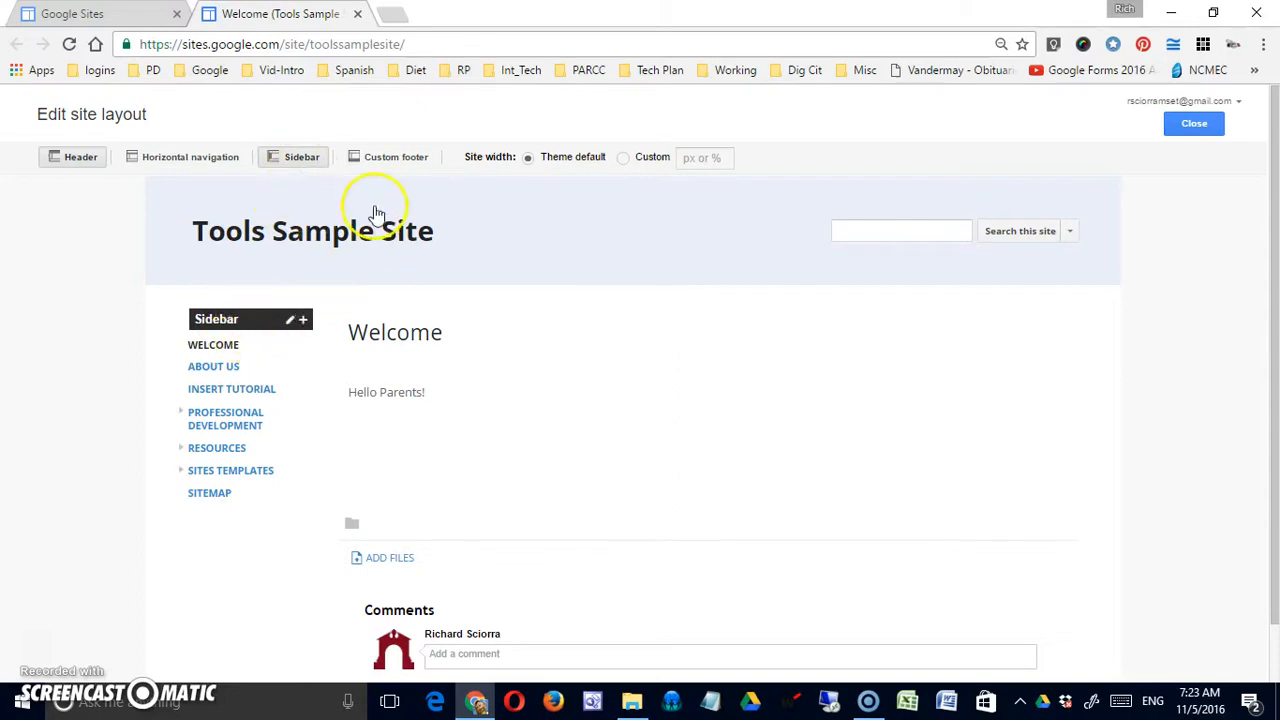
# Enable the custom footer and enter "Disclaimer: This site is nonsense. don't believe anything here." as its text.
pyautogui.click(399, 160)
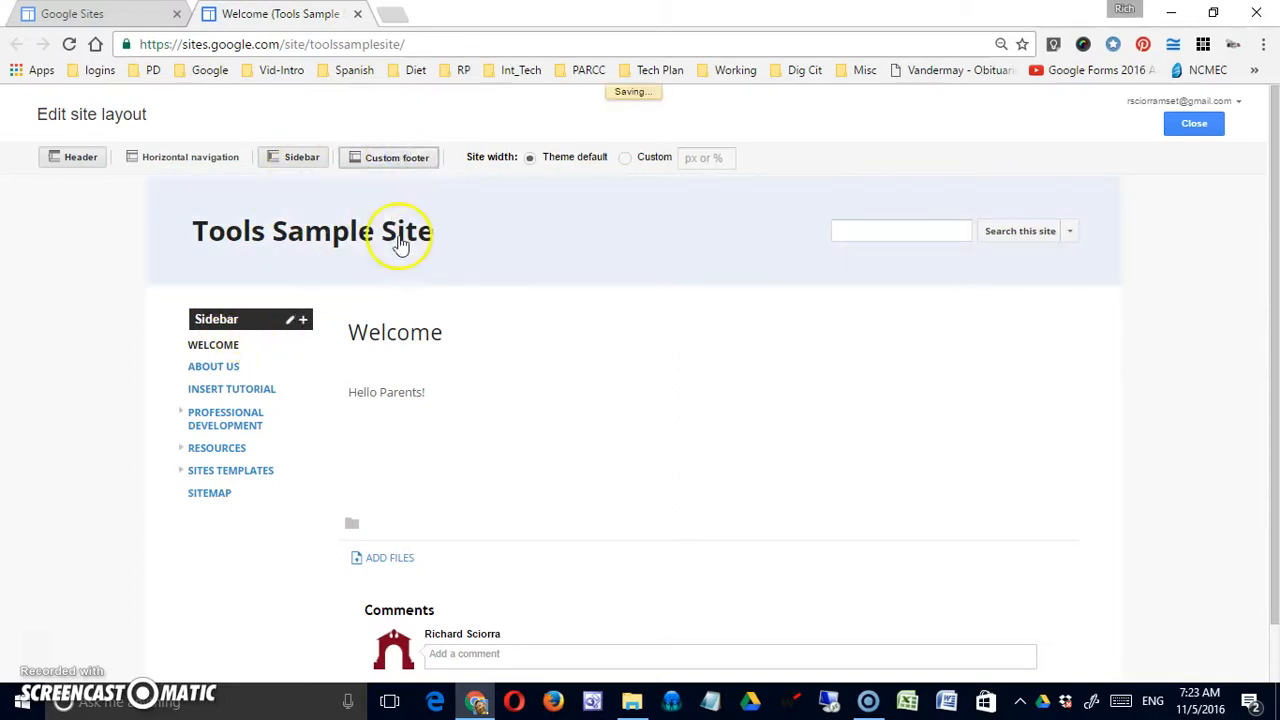
pyautogui.scroll(-2, 507, 541)
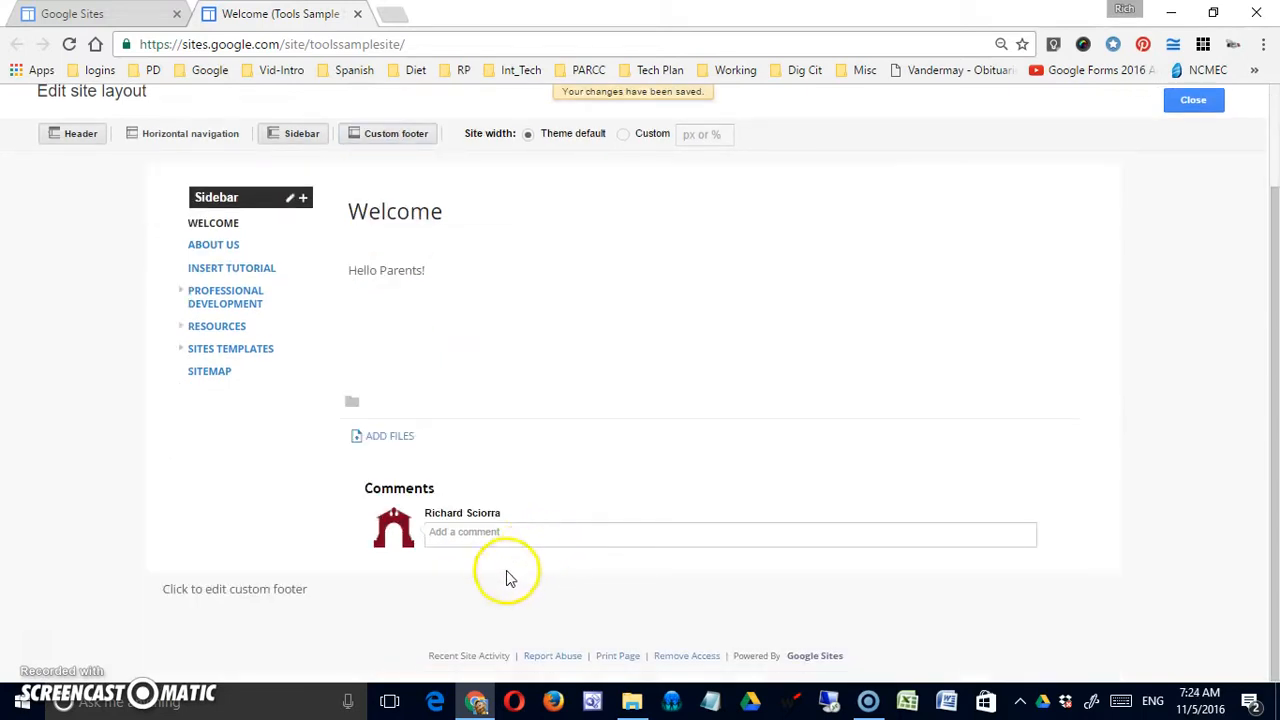
pyautogui.click(289, 590)
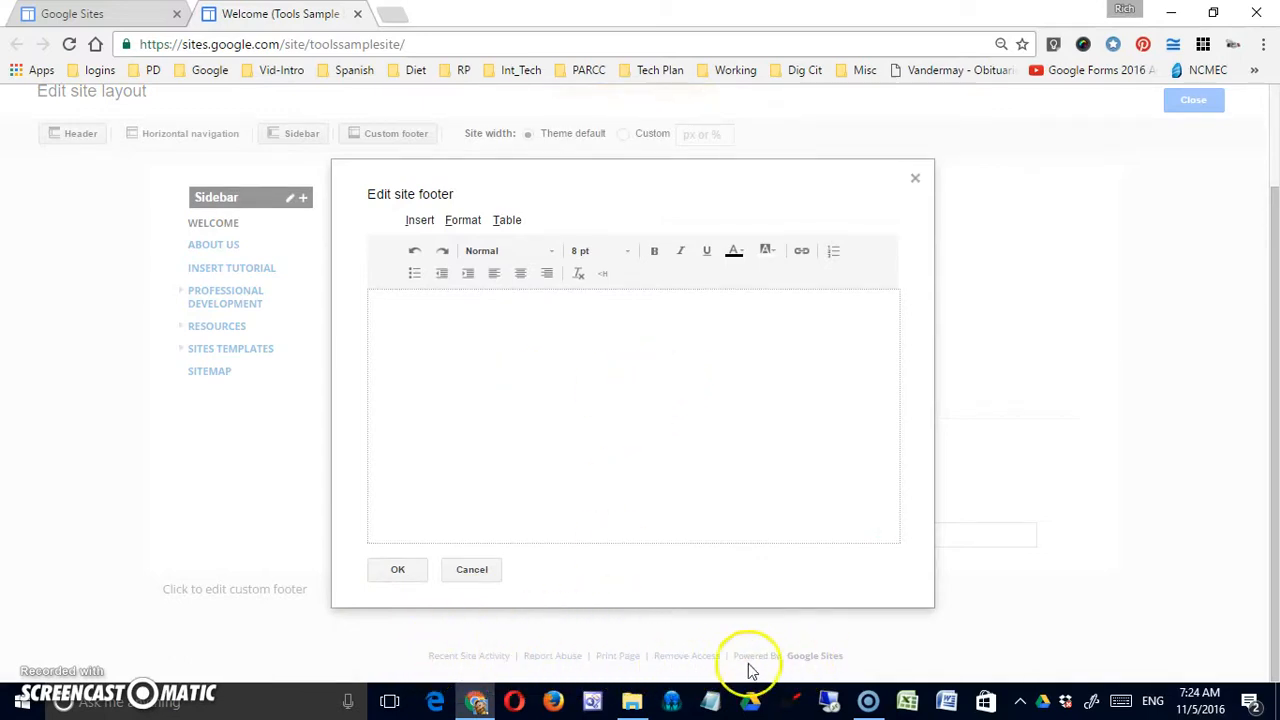
pyautogui.click(509, 401)
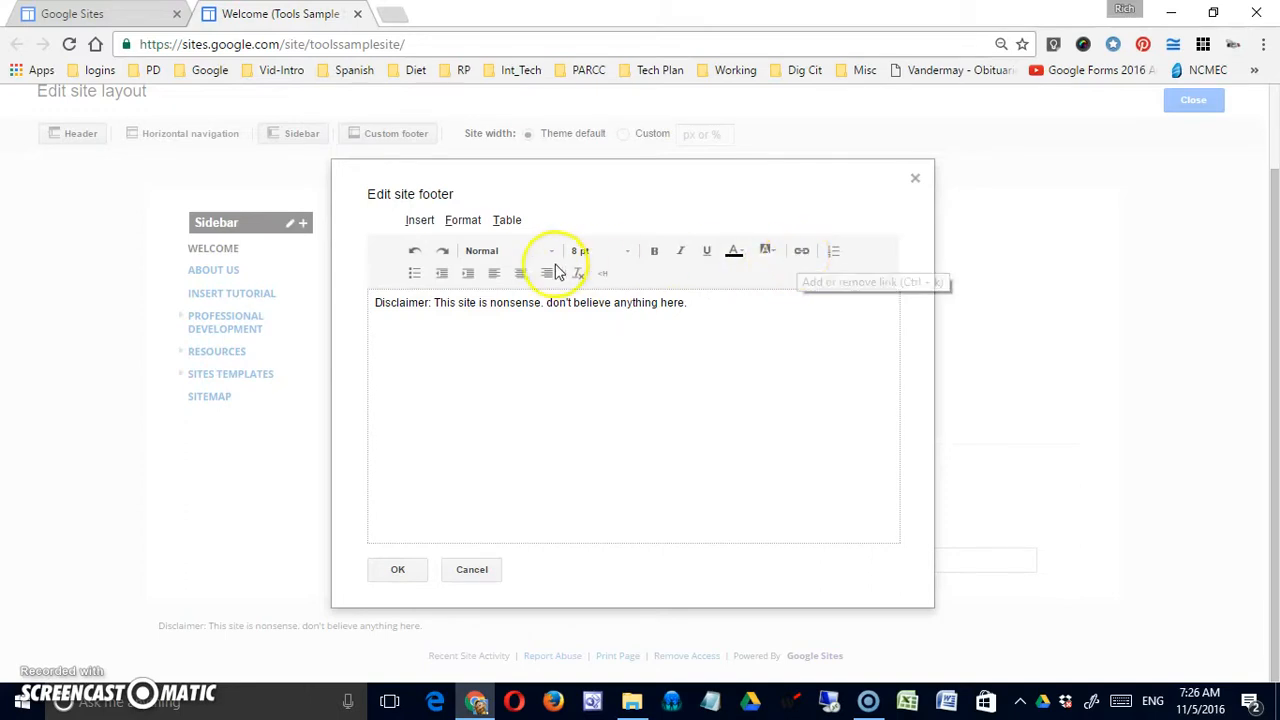
# Review the insert, format and table options for the site footer and close its editor with the text accepted.
pyautogui.click(414, 221)
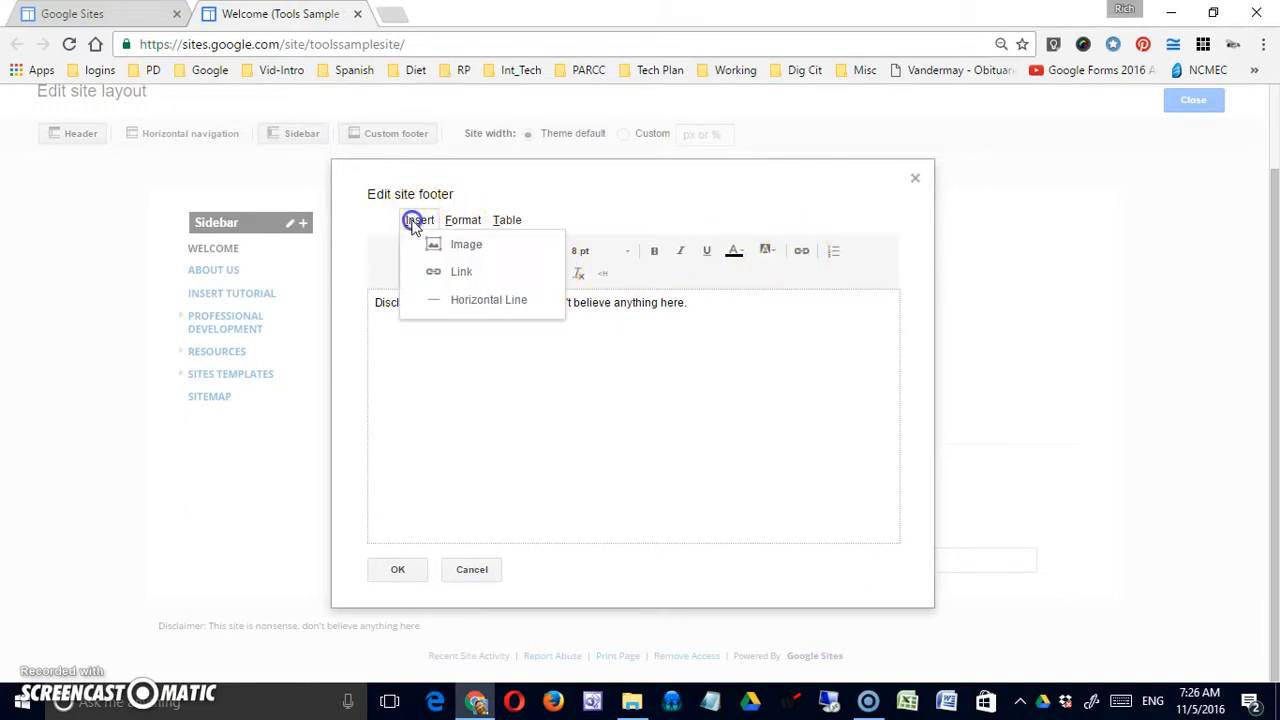
pyautogui.click(466, 220)
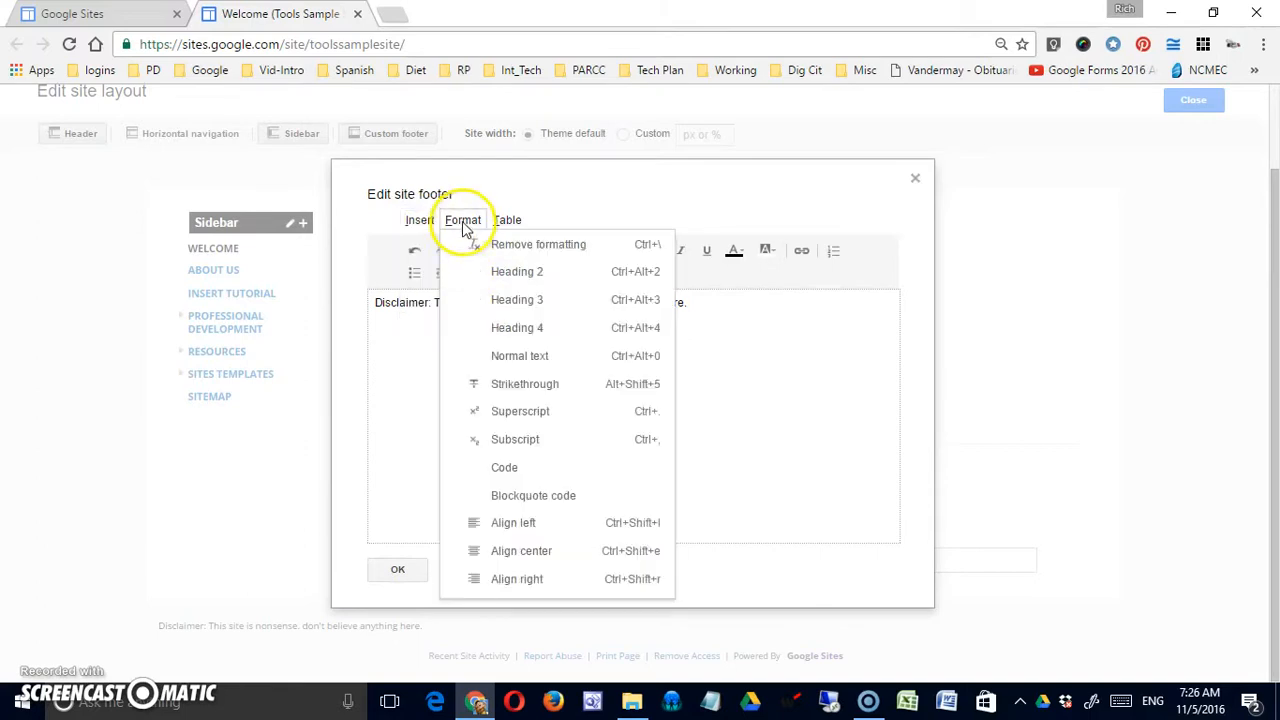
pyautogui.click(512, 222)
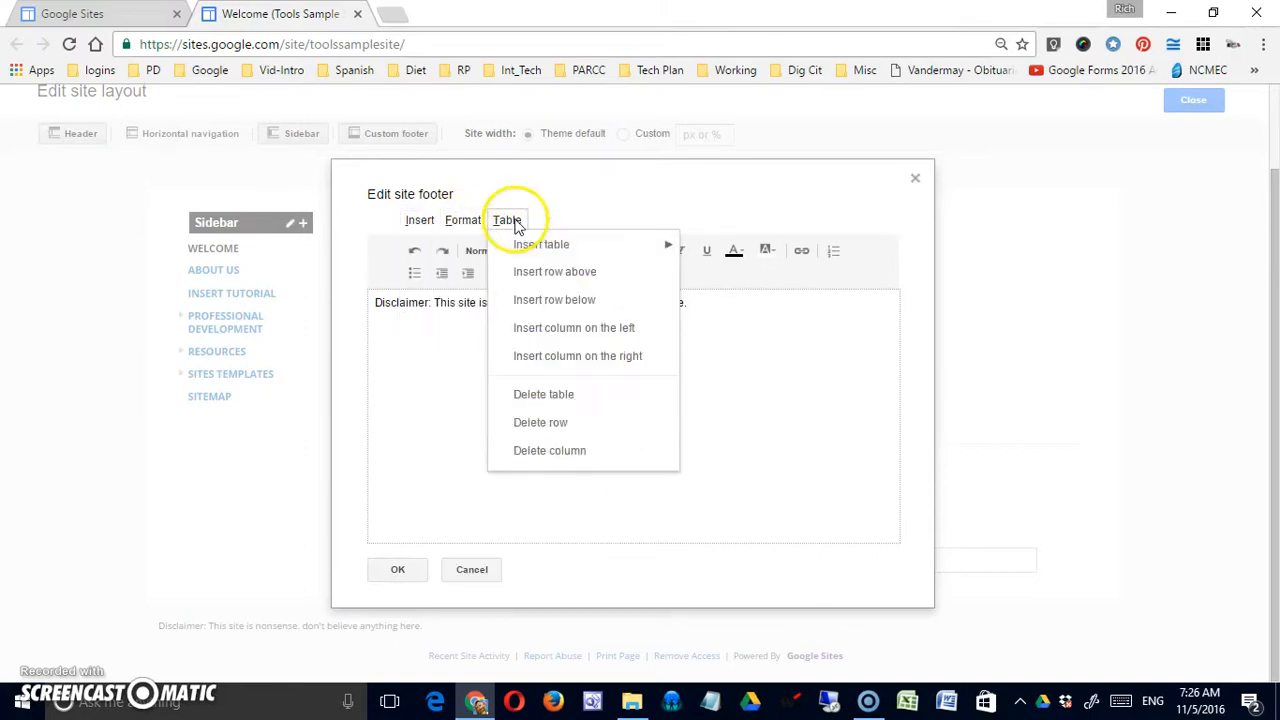
pyautogui.click(429, 388)
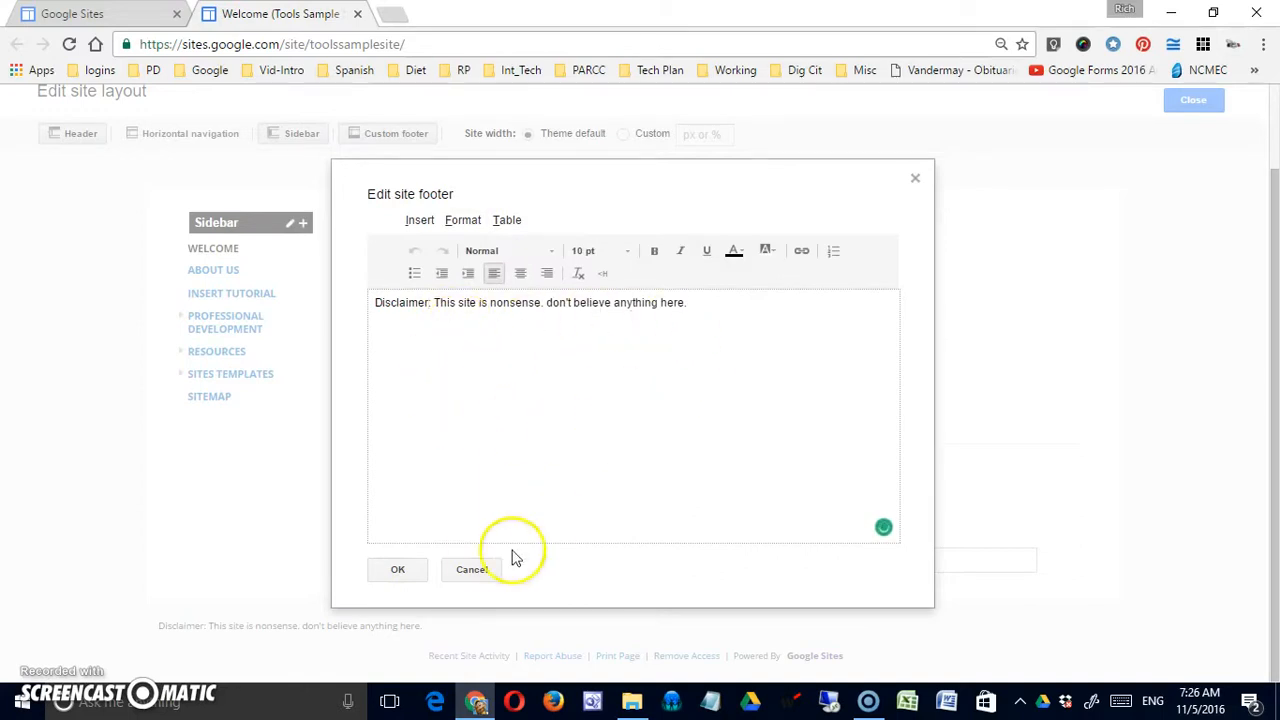
pyautogui.click(410, 574)
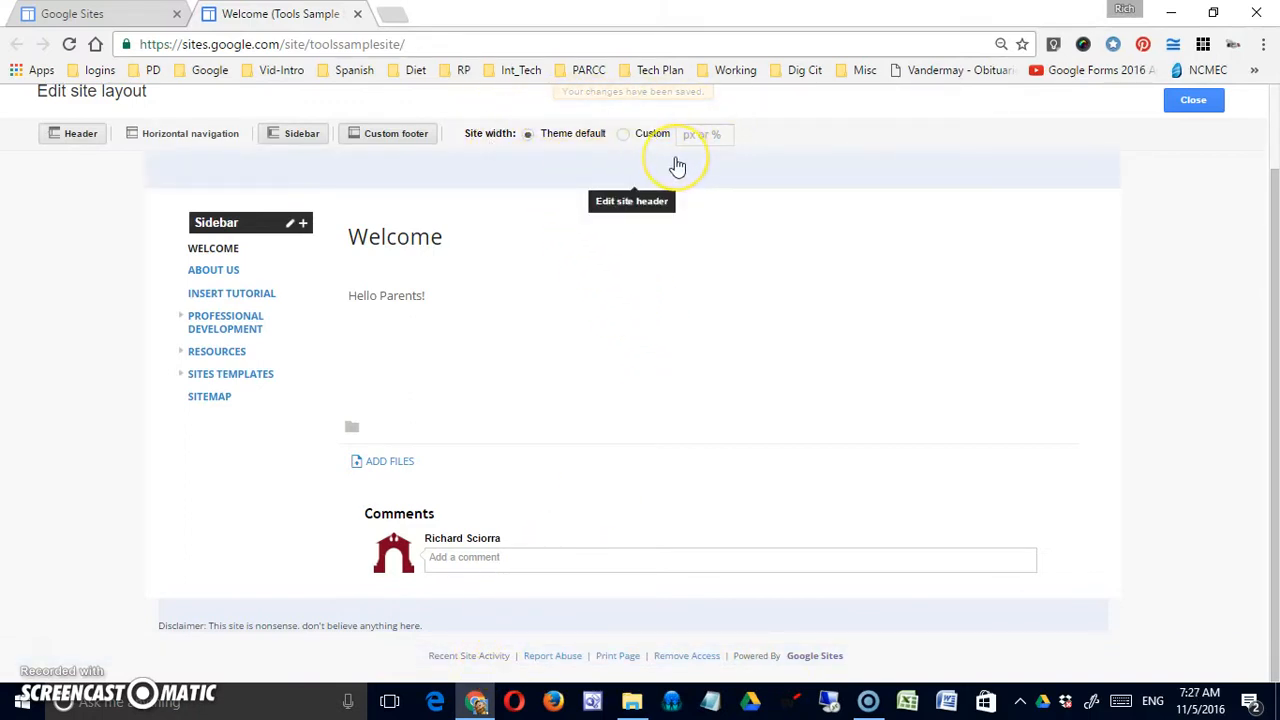
# Switch the site width to custom without entering a value and return it to the theme default.
pyautogui.click(560, 166)
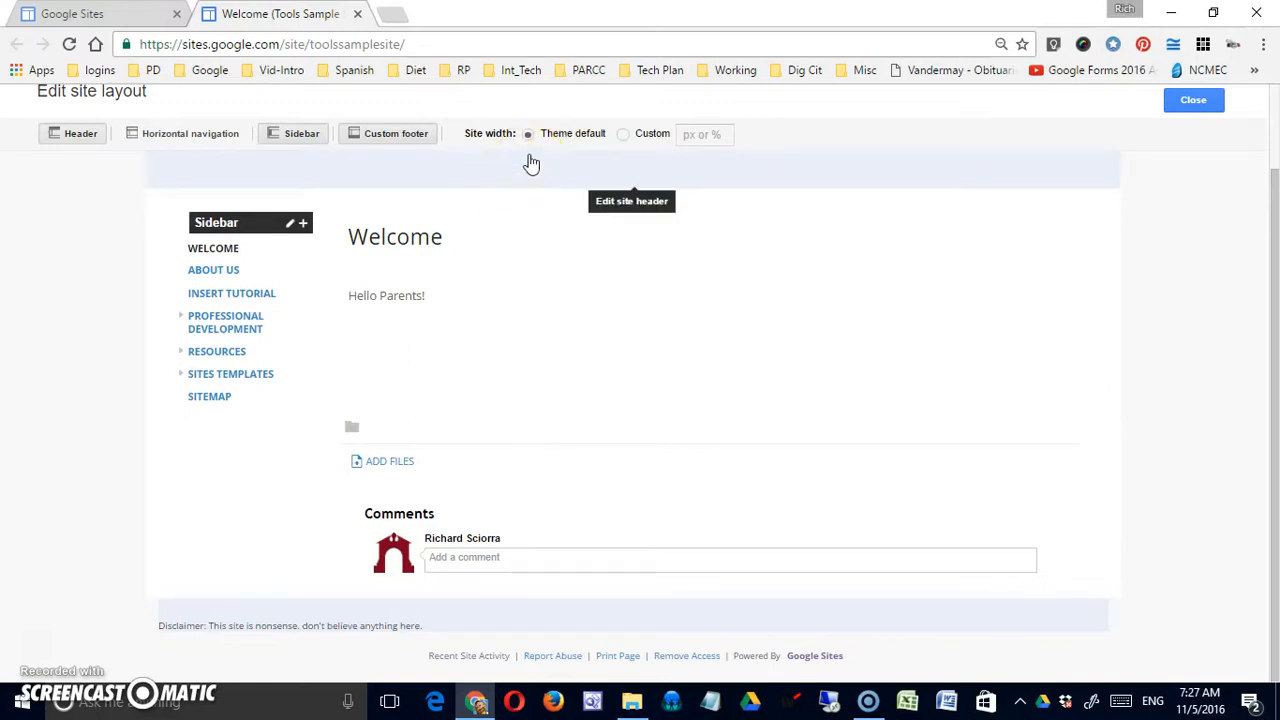
pyautogui.click(566, 133)
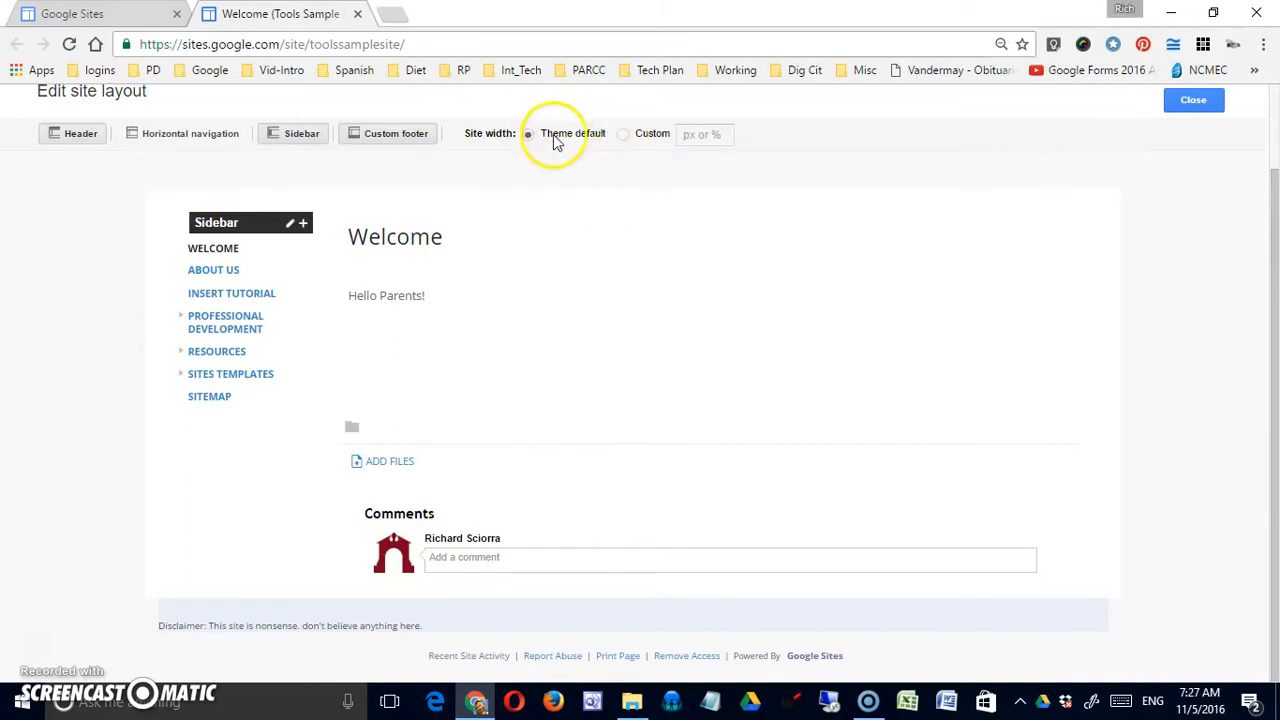
pyautogui.click(623, 133)
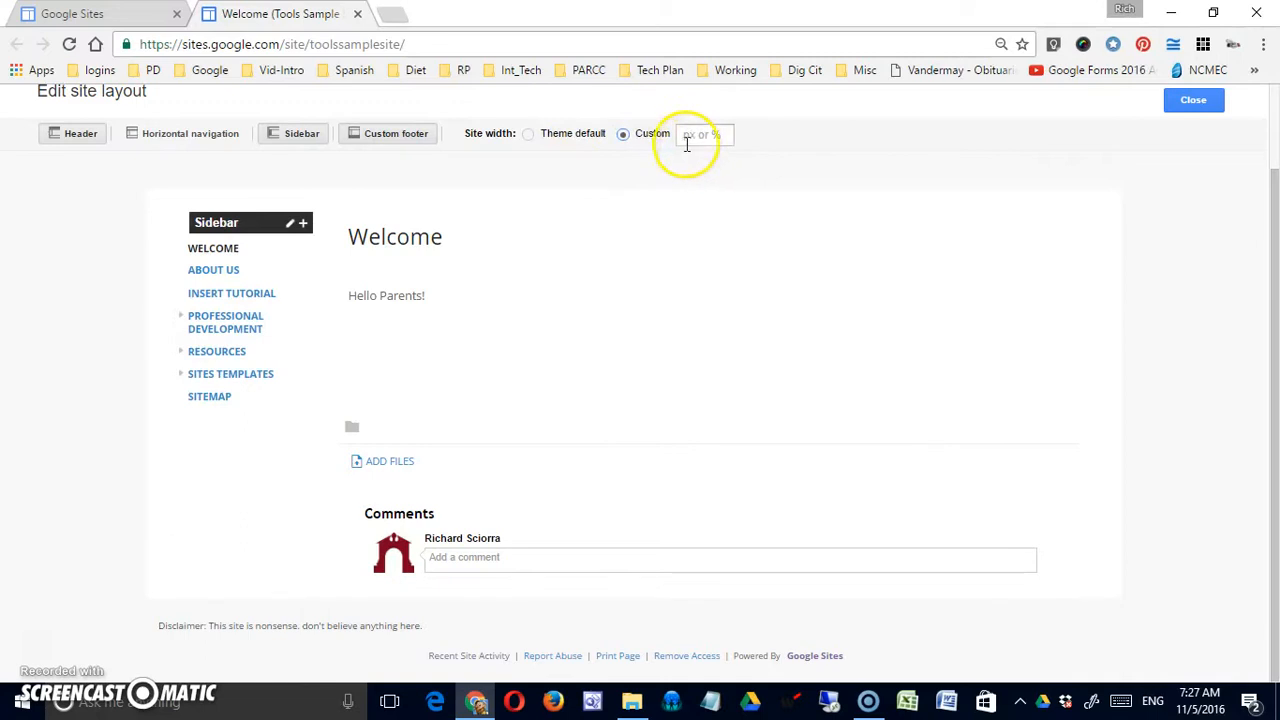
pyautogui.click(525, 138)
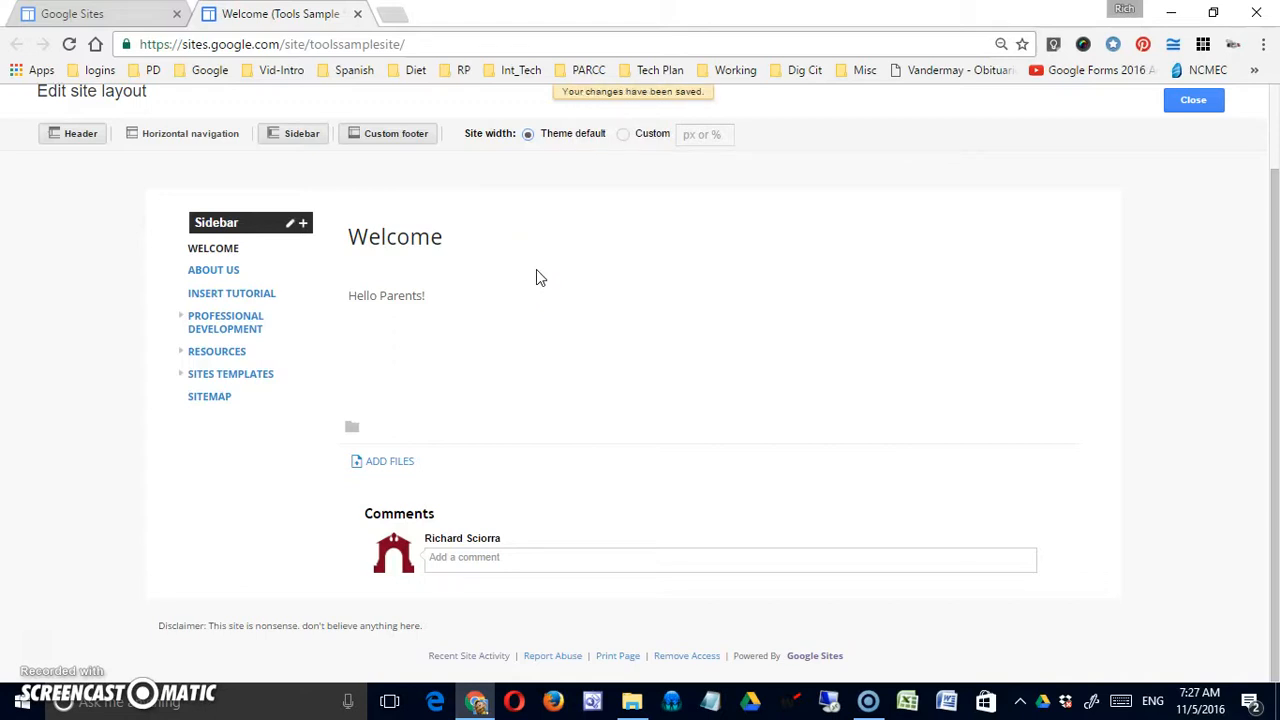
# Turn off the sidebar in the site layout and close the layout editor.
pyautogui.click(596, 213)
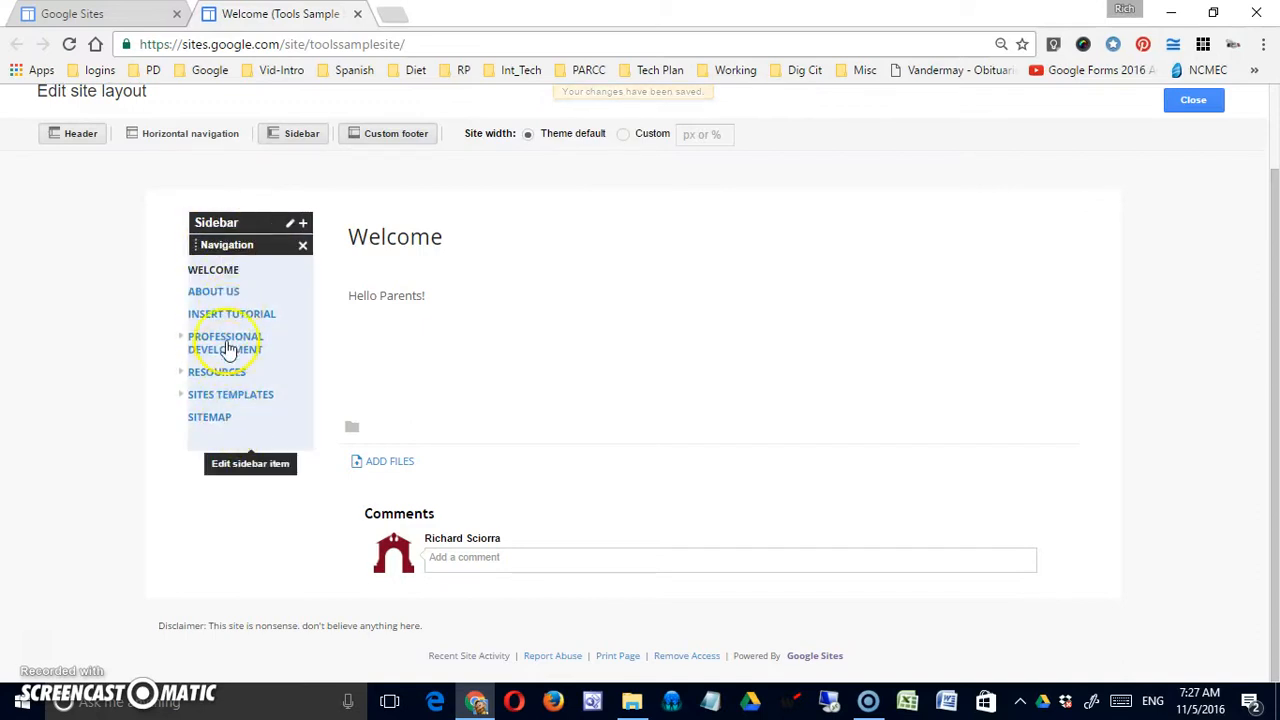
pyautogui.click(288, 137)
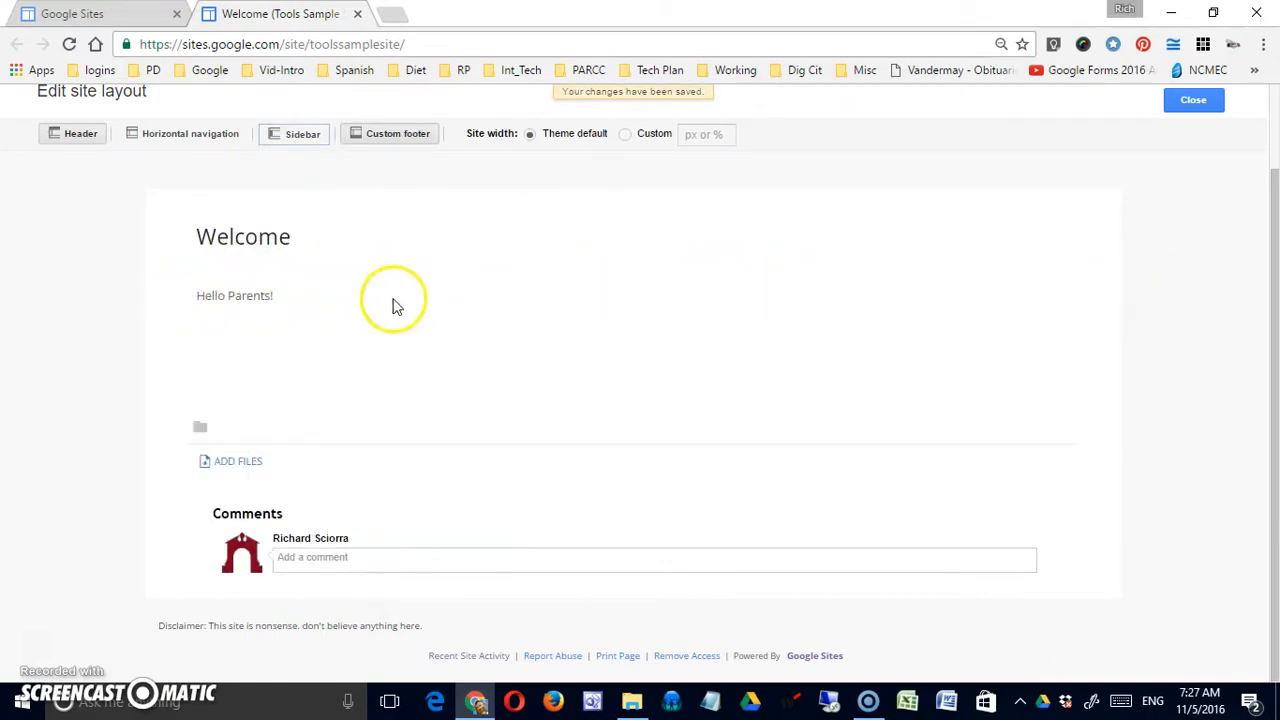
pyautogui.click(1193, 102)
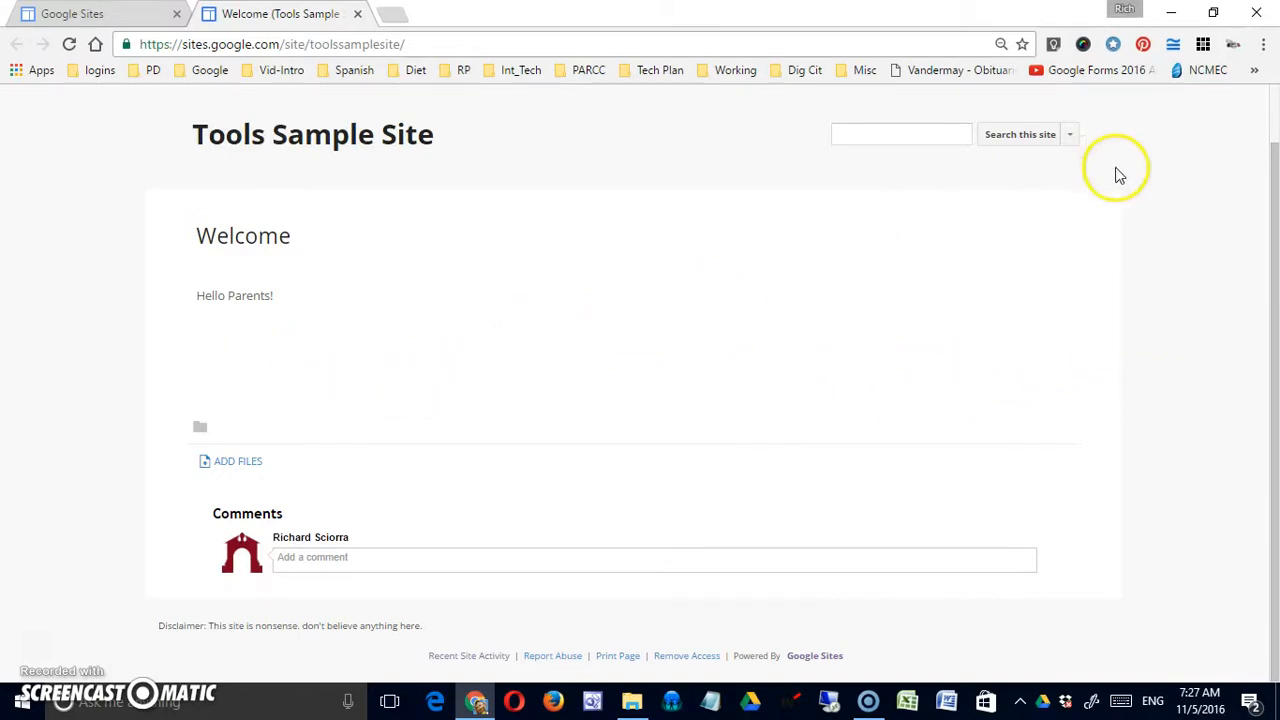
# Reopen the site layout for editing and enable the horizontal navigation.
pyautogui.scroll(1, 1057, 194)
pyautogui.click(1118, 130)
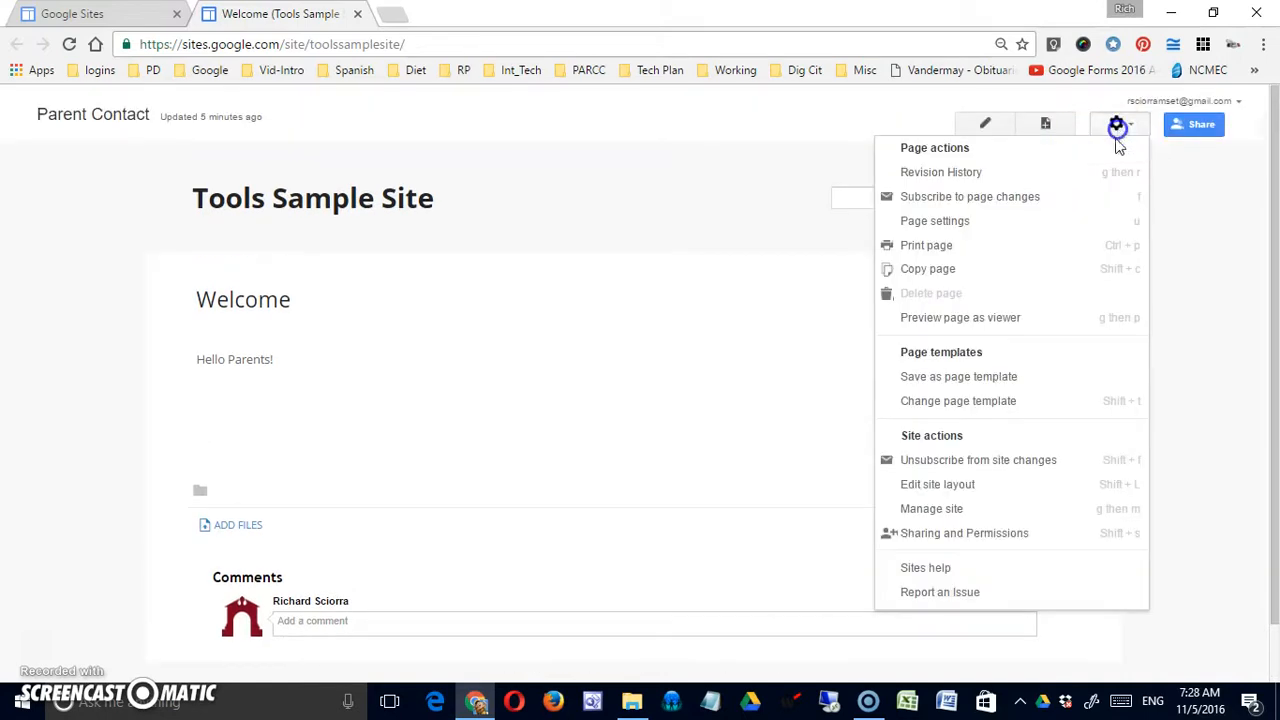
pyautogui.click(964, 486)
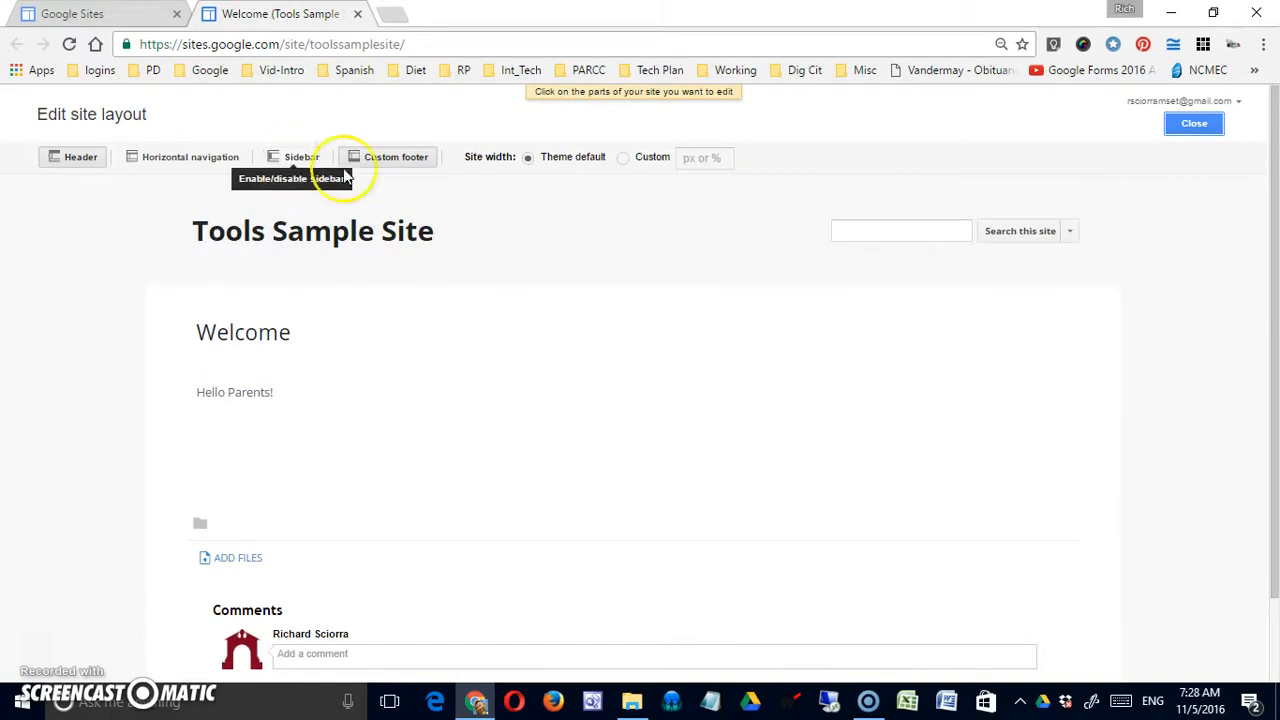
pyautogui.click(217, 160)
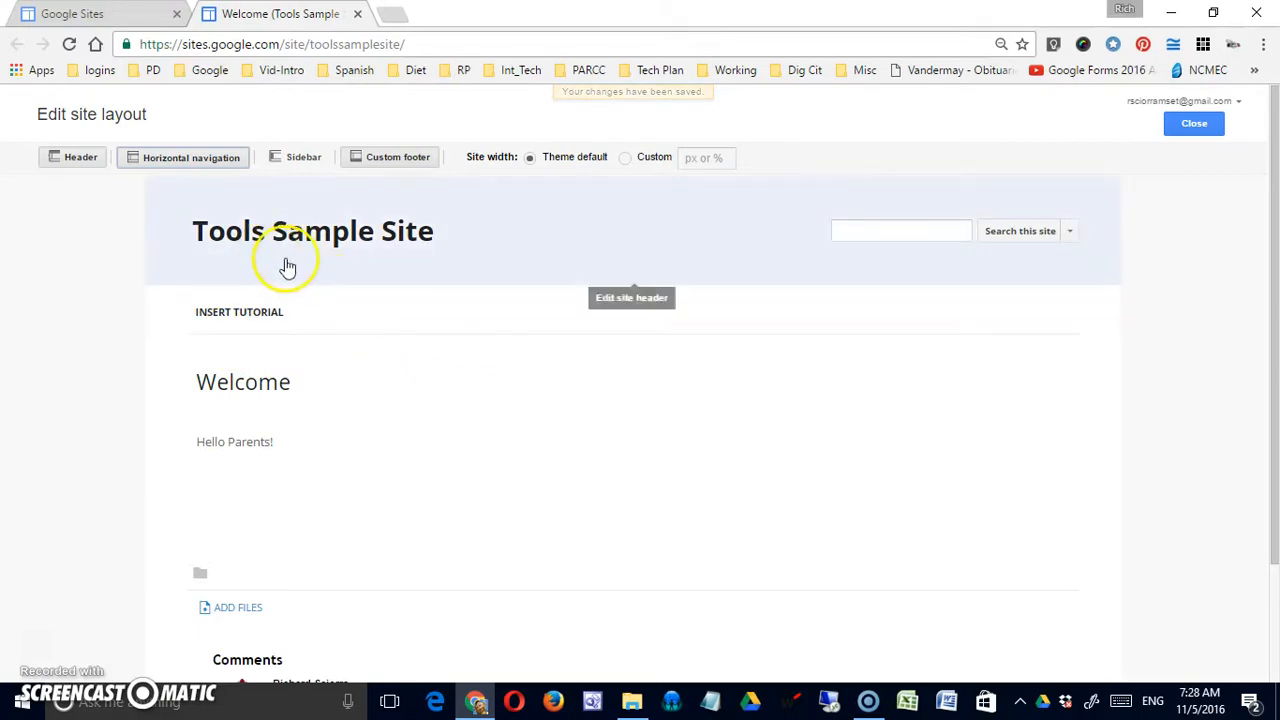
# Open the horizontal navigation's configuration and add the About Us page to its list of pages.
pyautogui.click(265, 316)
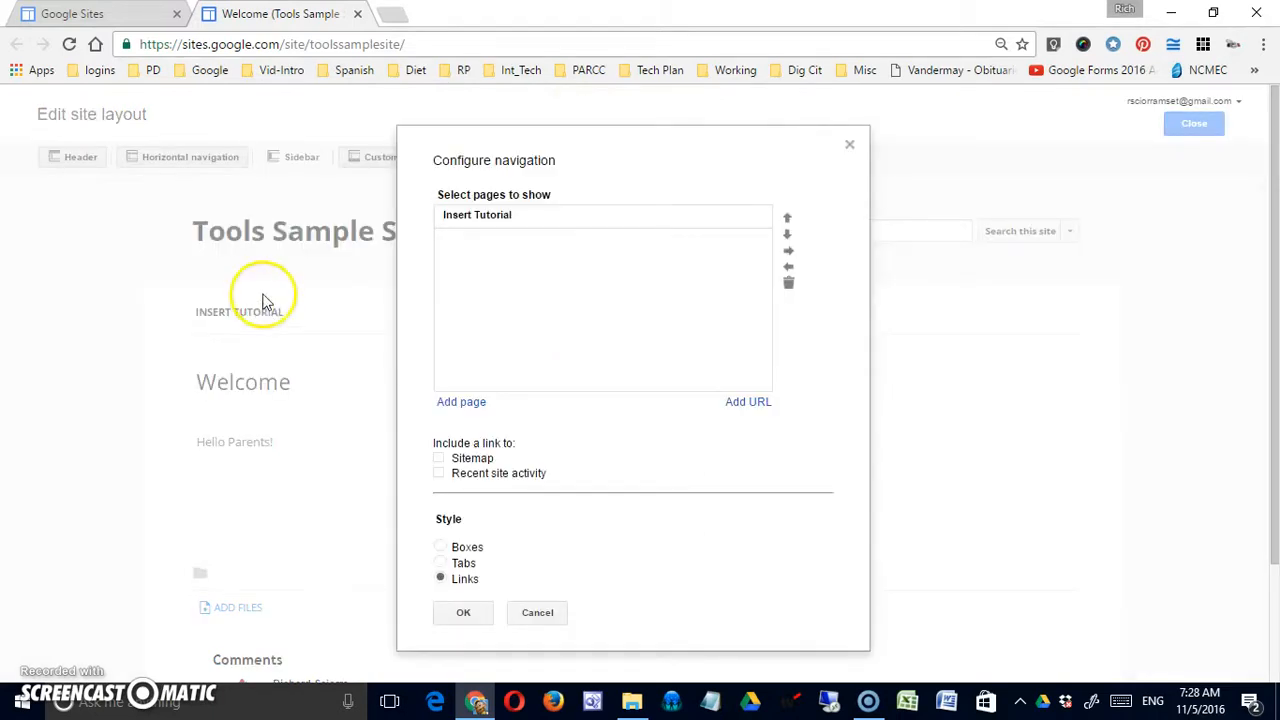
pyautogui.click(461, 403)
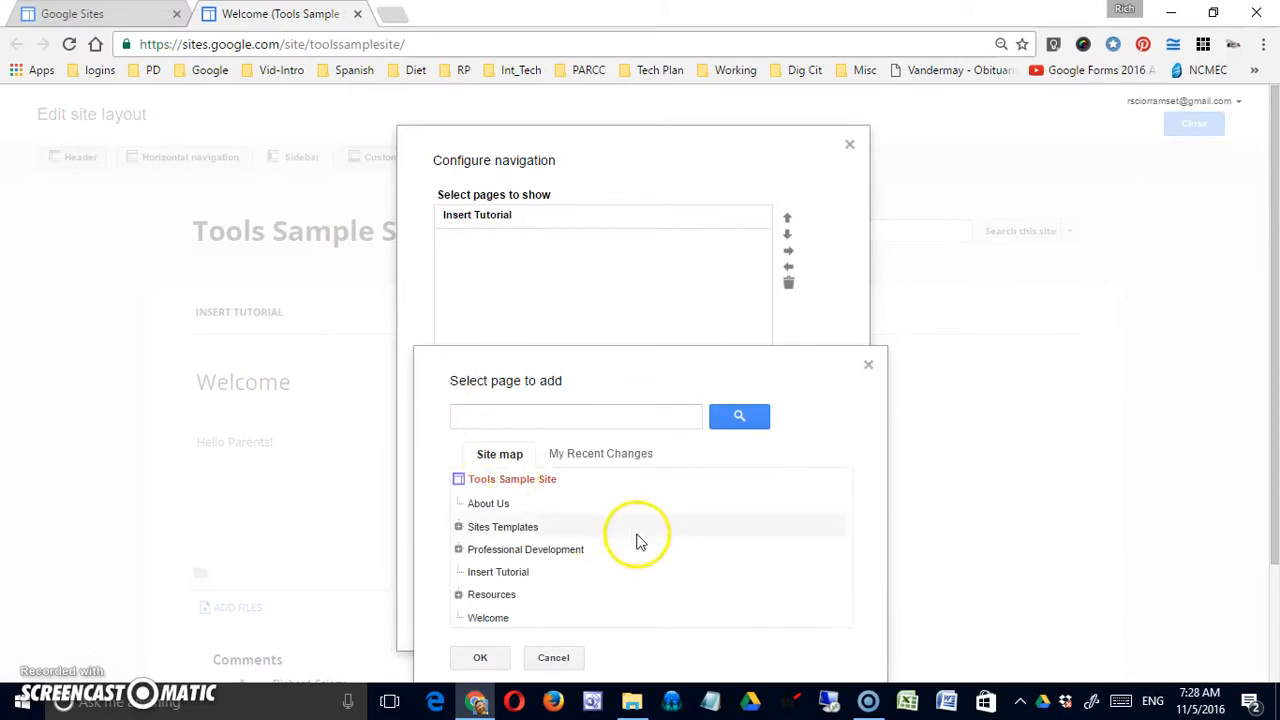
pyautogui.scroll(-3, 634, 537)
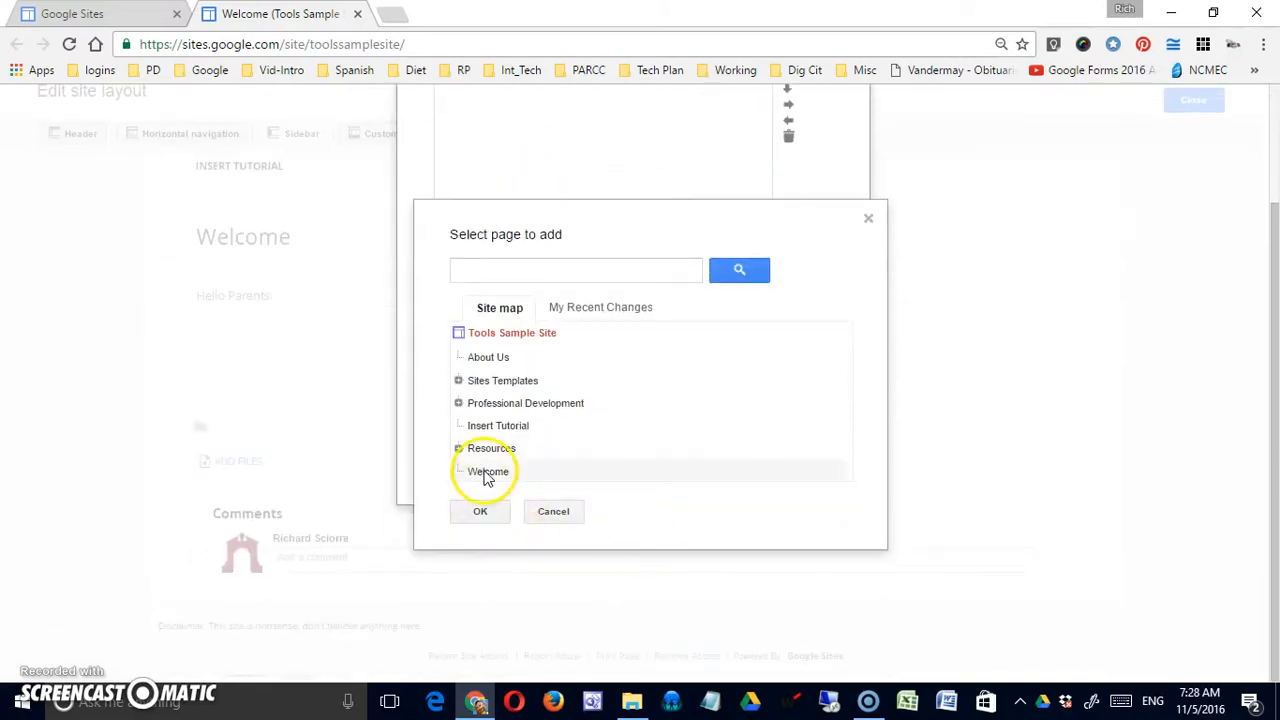
pyautogui.click(484, 359)
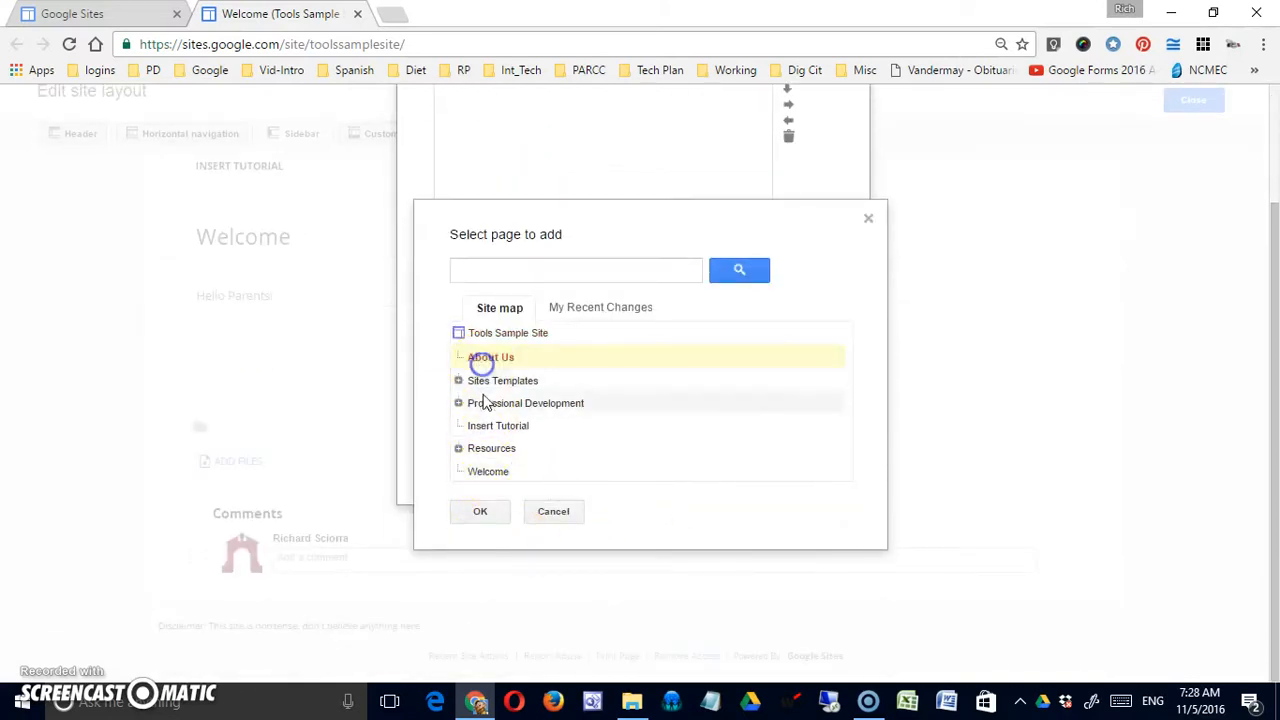
pyautogui.click(484, 511)
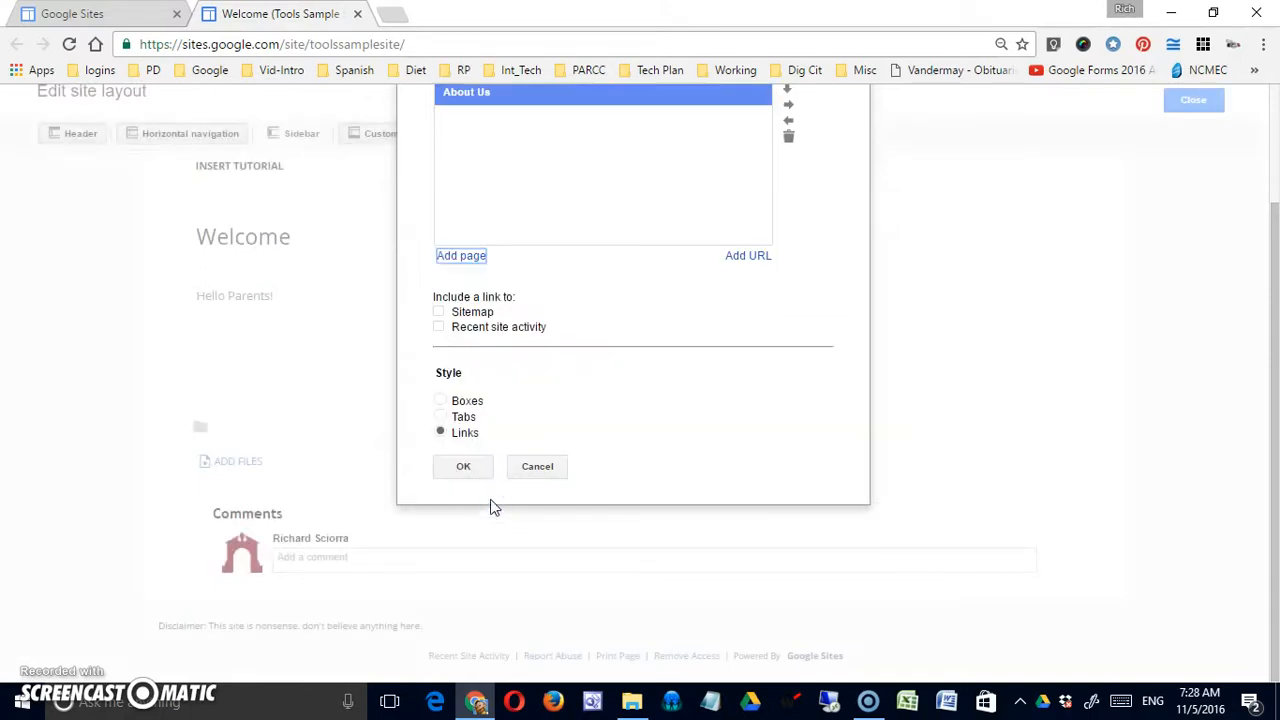
# Add the Sites Templates and Professional Development pages to the horizontal navigation.
pyautogui.click(461, 257)
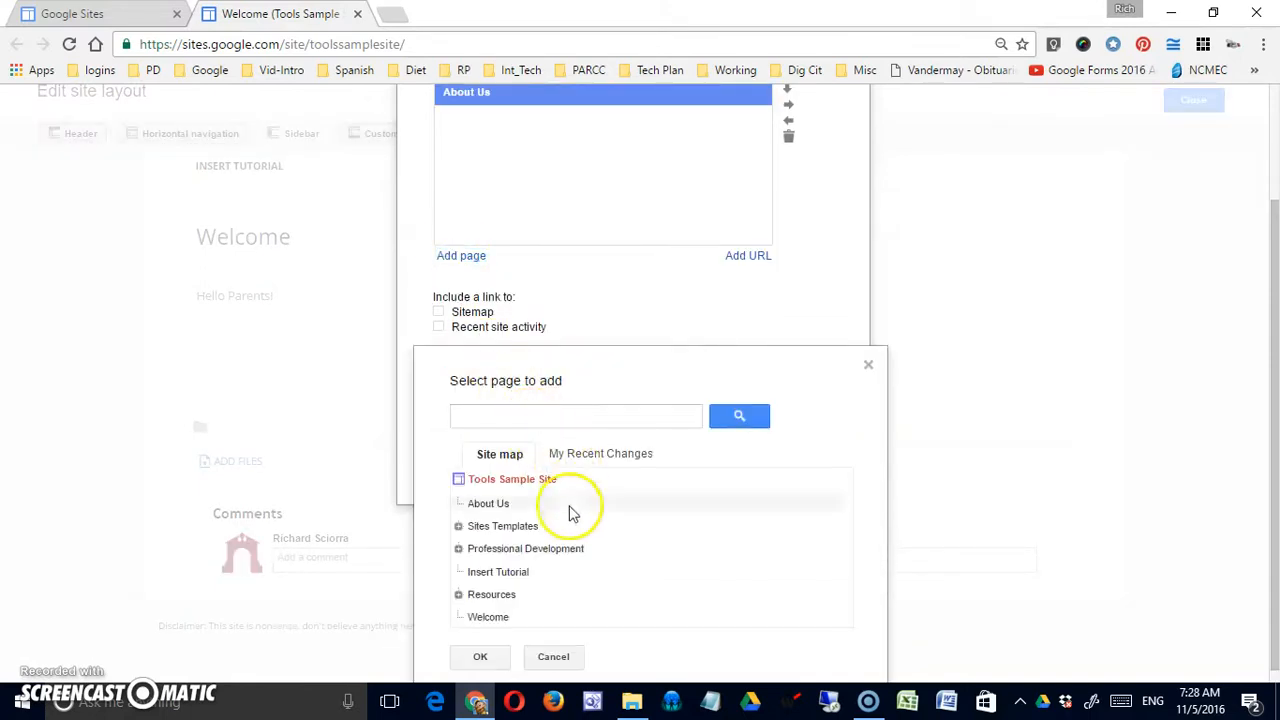
pyautogui.click(508, 524)
pyautogui.click(480, 656)
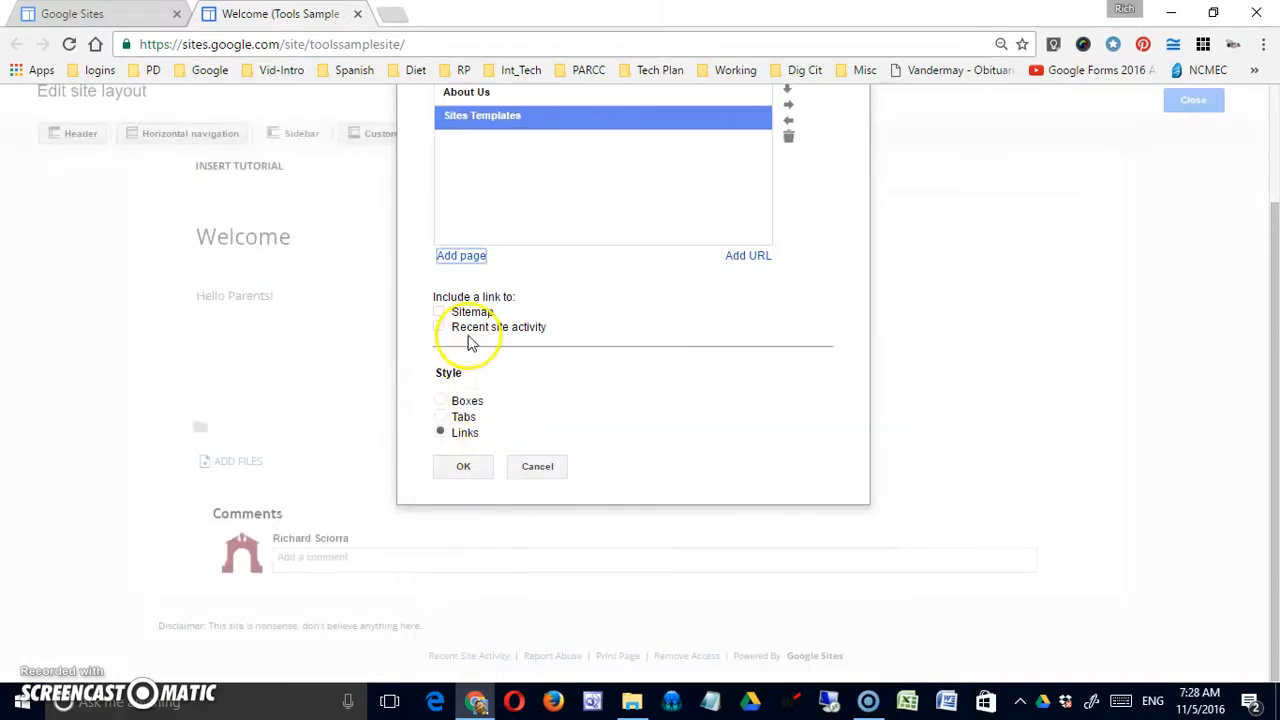
pyautogui.click(461, 257)
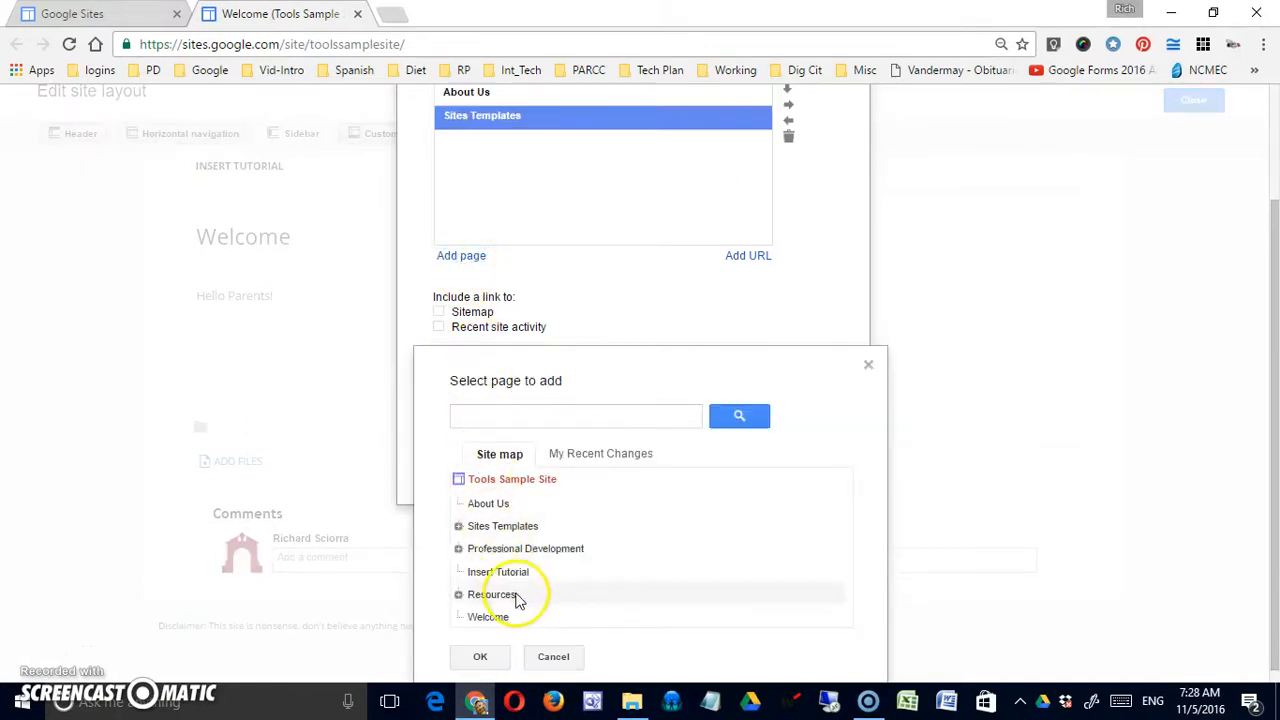
pyautogui.click(500, 554)
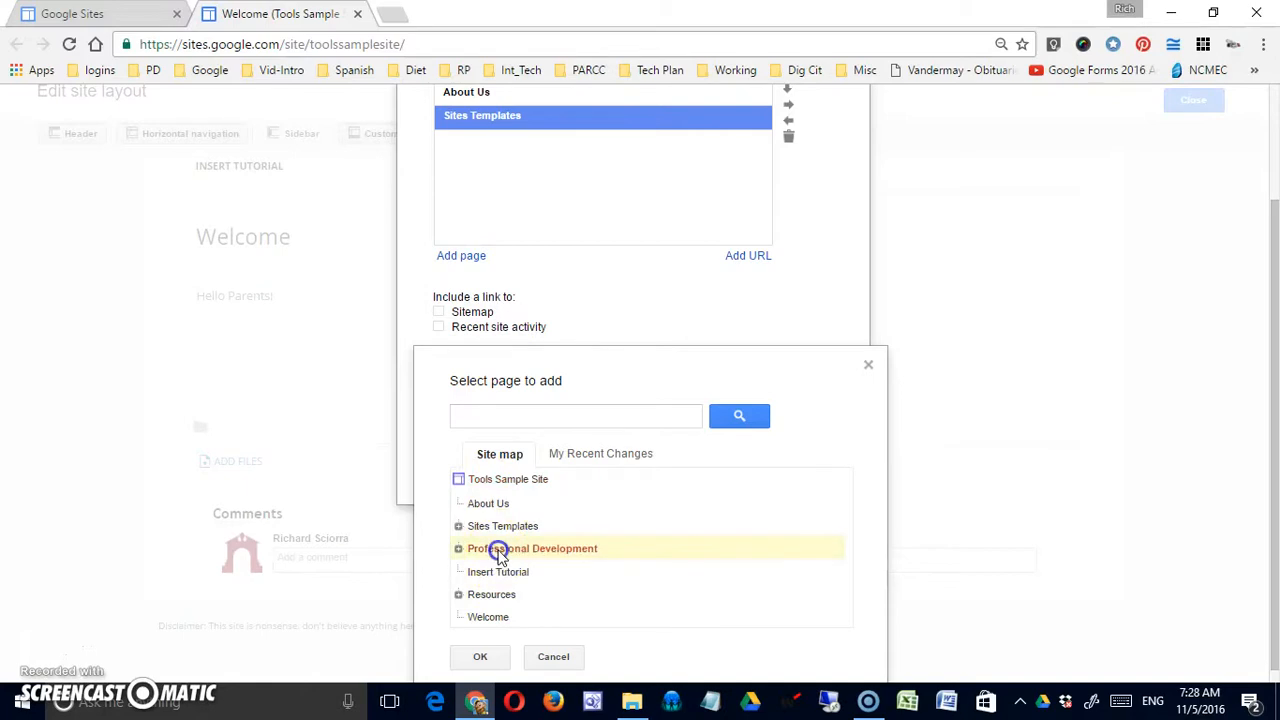
pyautogui.click(486, 656)
# Add the Resources page to the horizontal navigation.
pyautogui.click(466, 257)
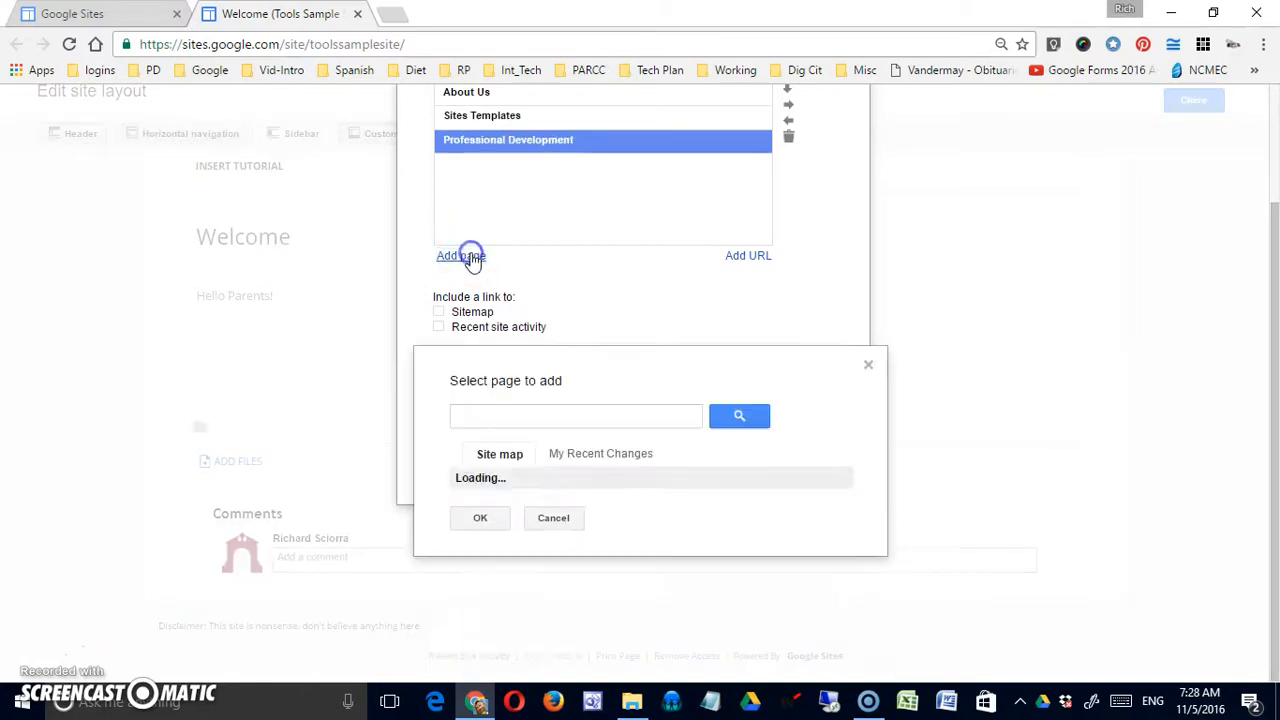
pyautogui.scroll(-1, 543, 560)
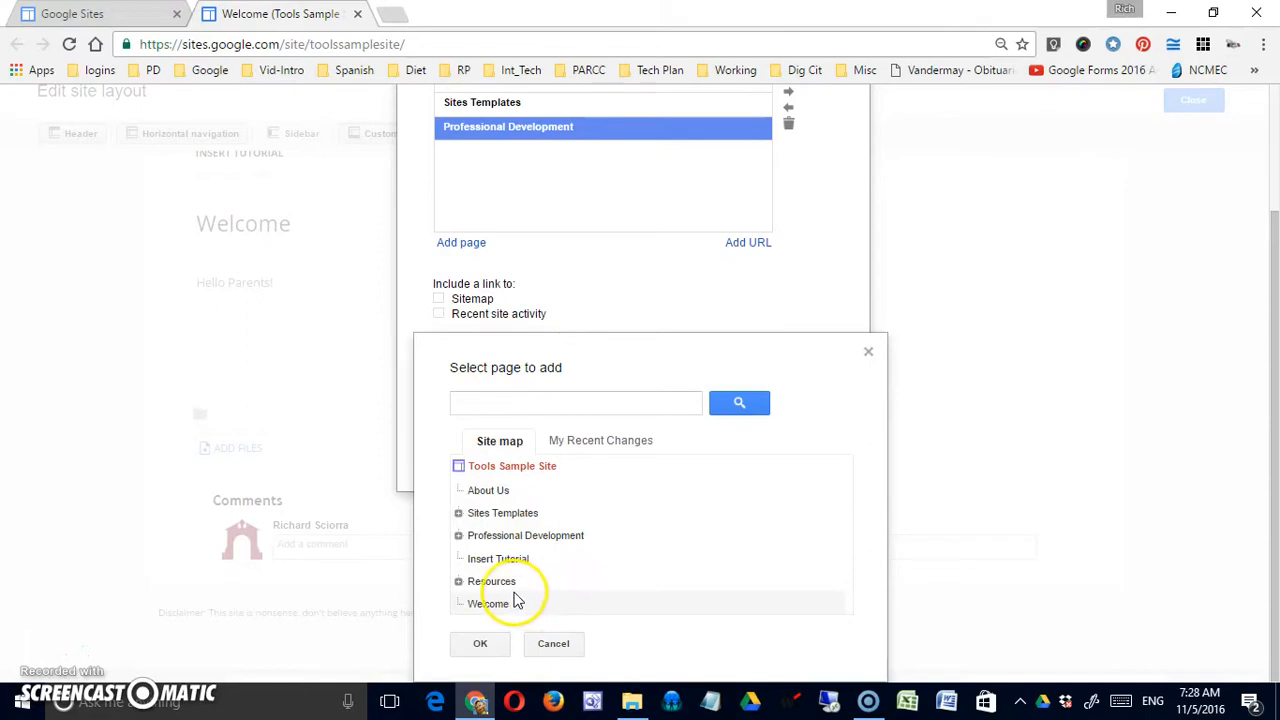
pyautogui.click(504, 588)
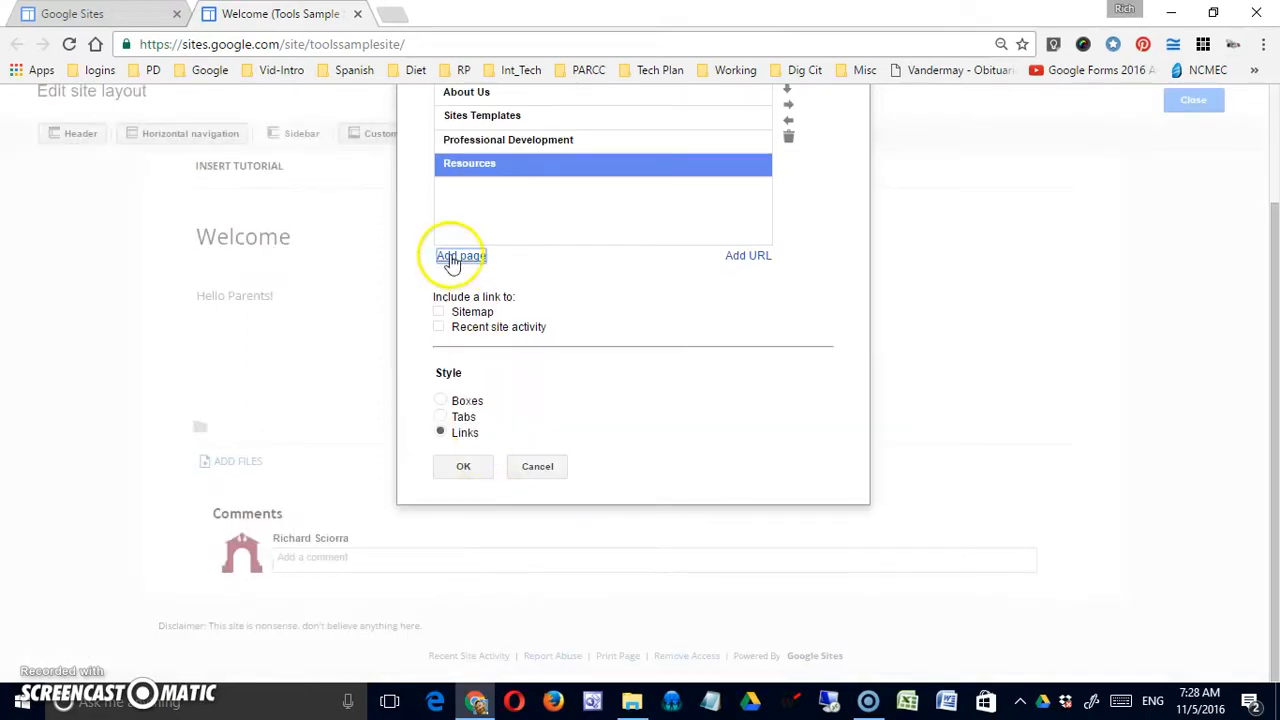
# Add the Welcome page to the horizontal navigation.
pyautogui.click(465, 245)
pyautogui.click(474, 605)
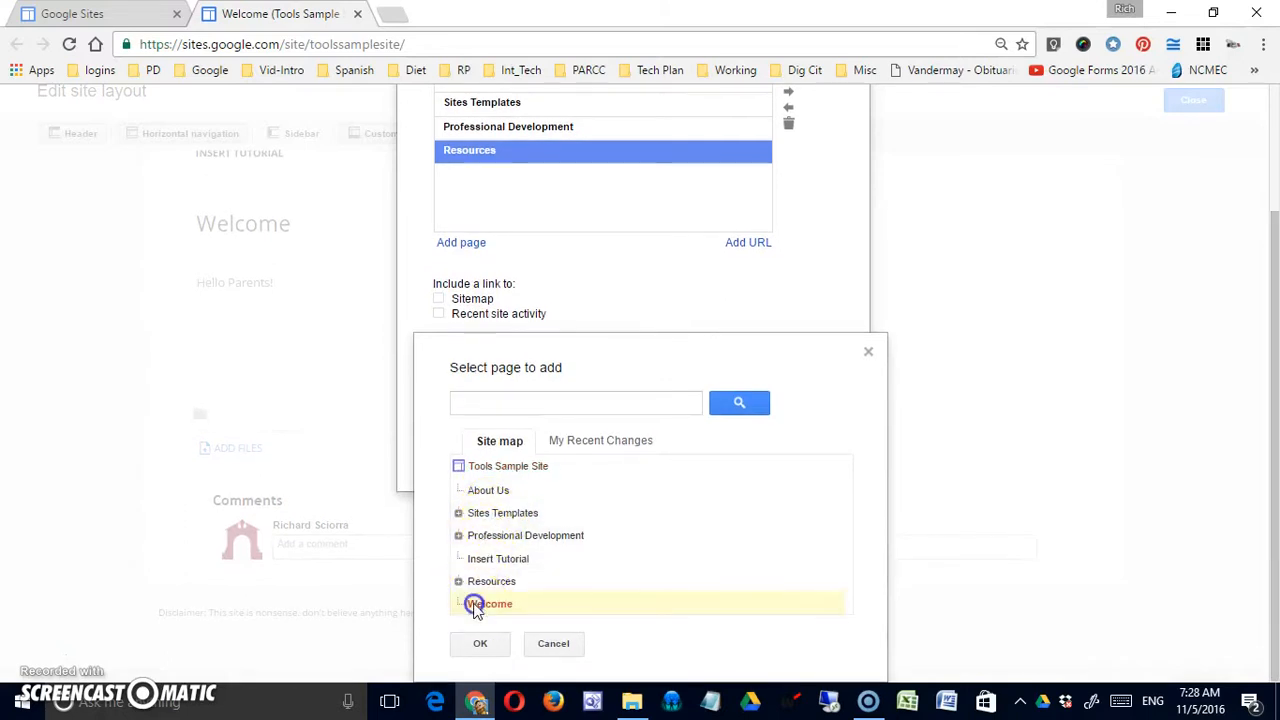
pyautogui.scroll(2, 508, 514)
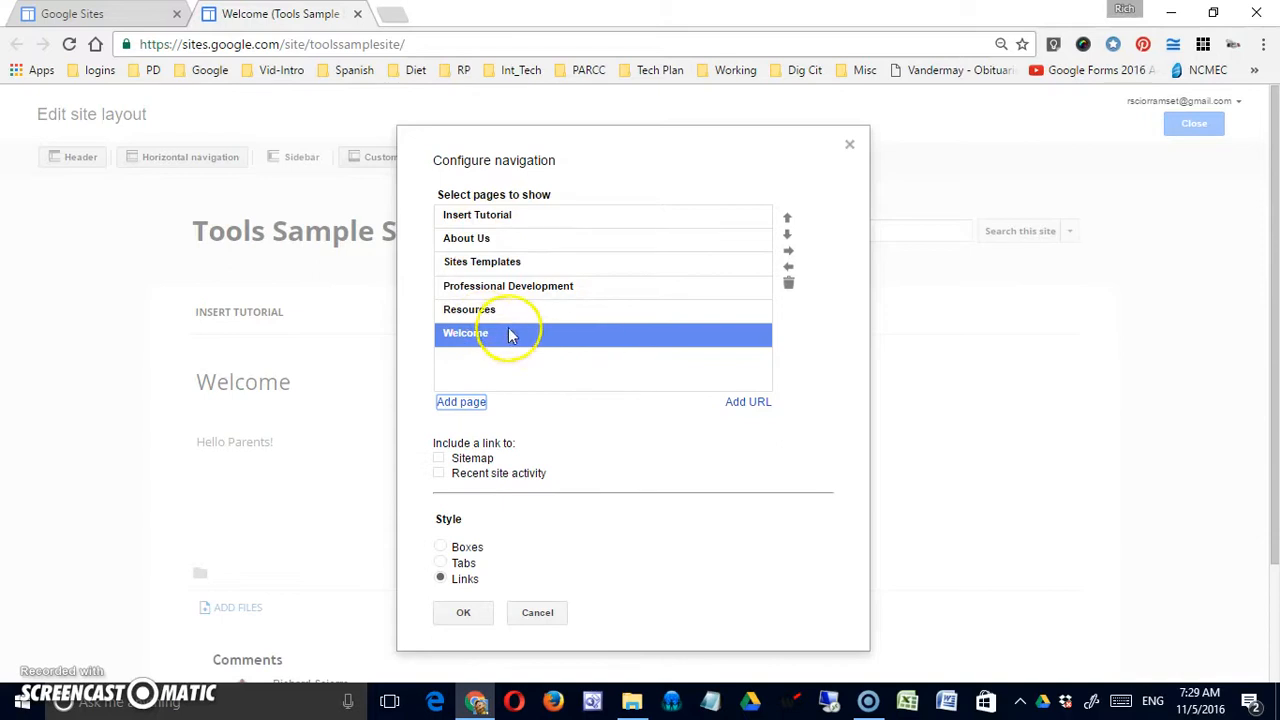
# Move the Welcome page to the first place in the horizontal navigation's page list.
pyautogui.click(529, 337)
pyautogui.click(787, 218)
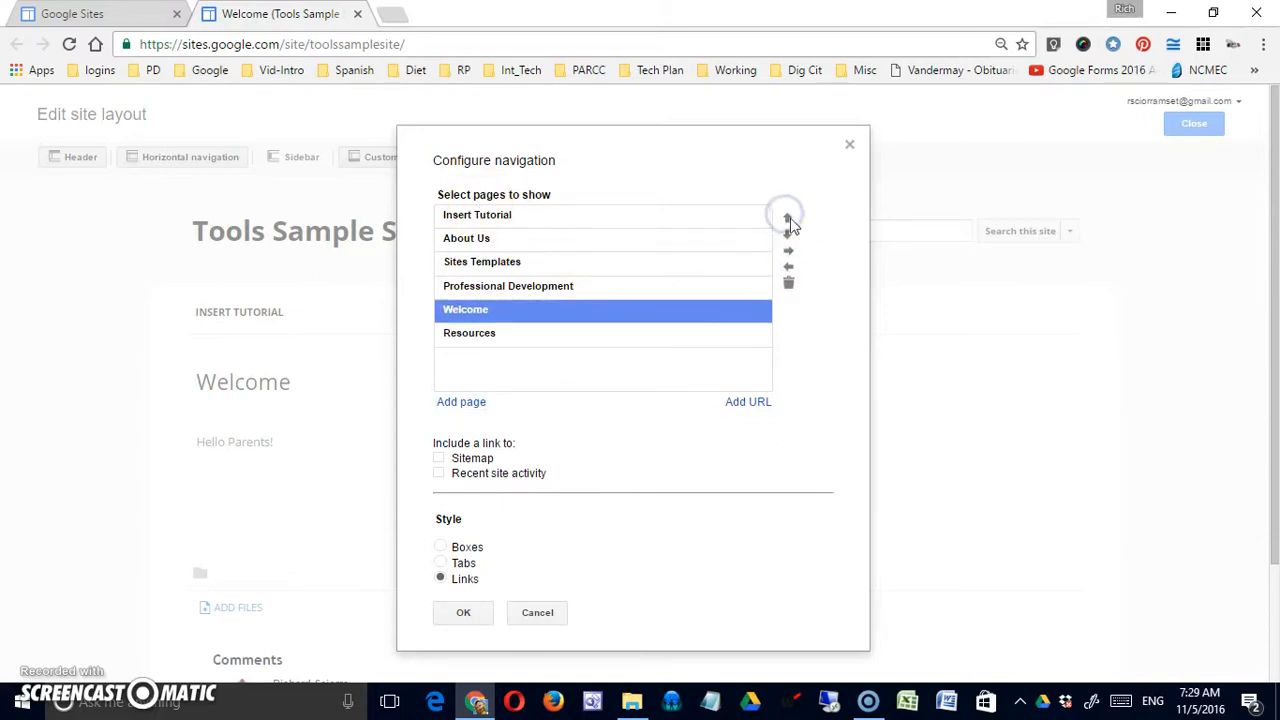
pyautogui.click(787, 218)
pyautogui.click(787, 218)
pyautogui.click(787, 218)
pyautogui.click(787, 218)
pyautogui.click(777, 263)
pyautogui.click(752, 272)
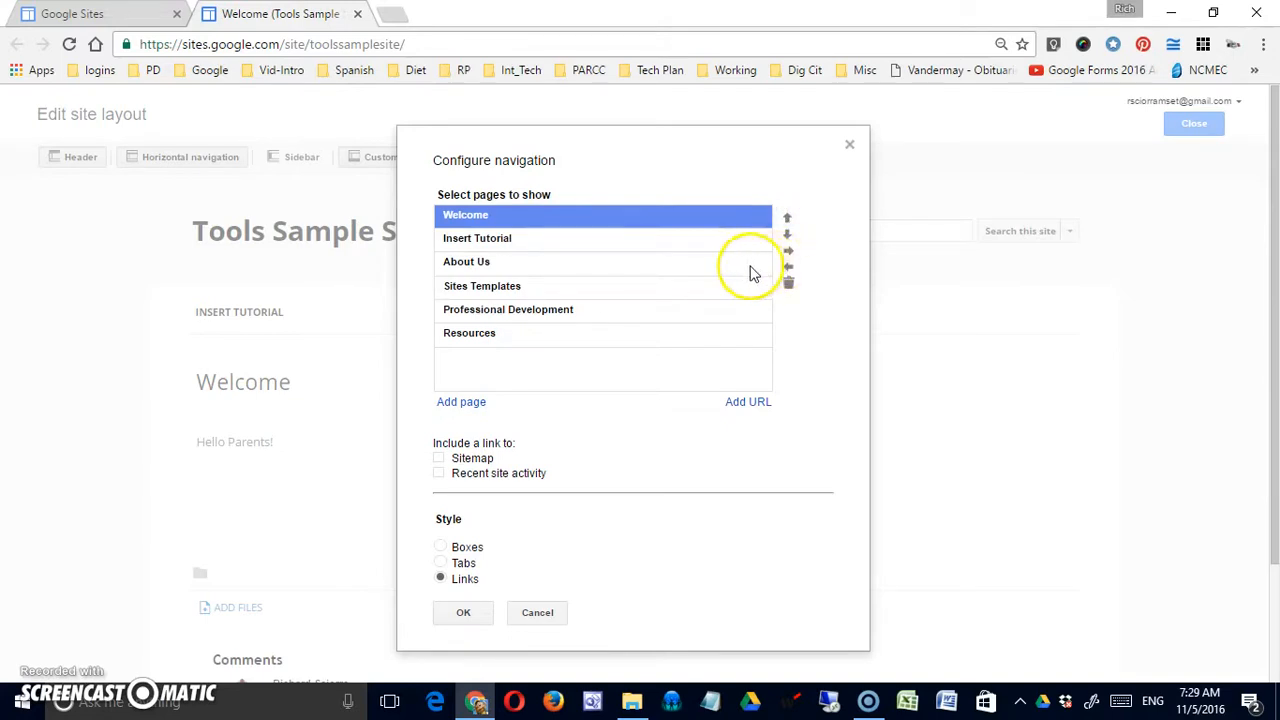
# Reorder the navigation pages so About Us directly follows Welcome and Sites Templates comes last.
pyautogui.click(714, 263)
pyautogui.click(787, 218)
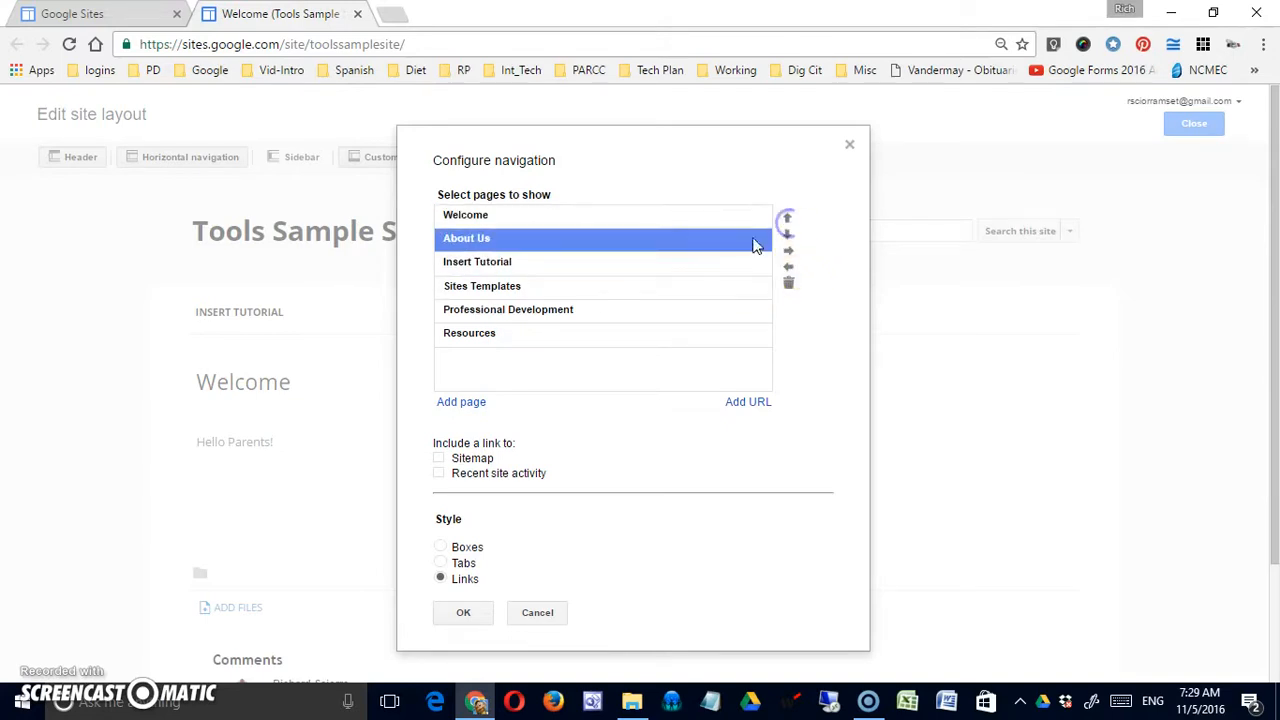
pyautogui.click(510, 288)
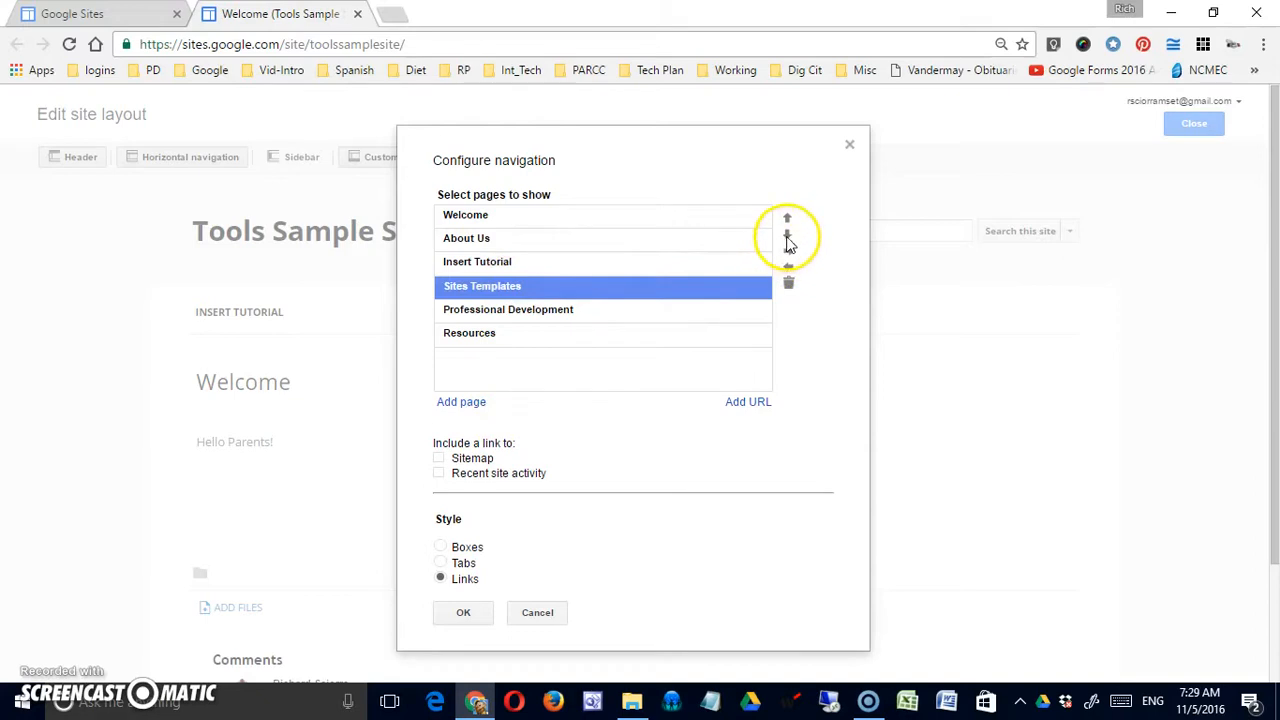
pyautogui.click(788, 240)
pyautogui.click(788, 240)
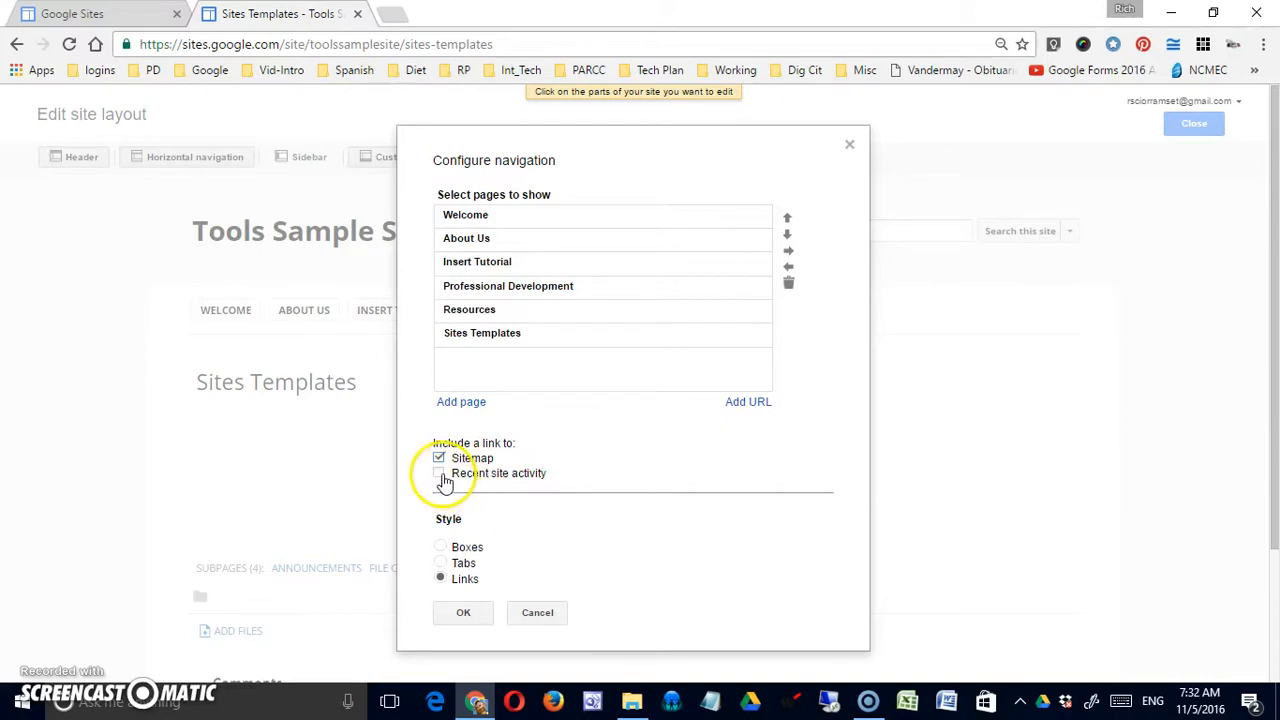
# Include a link to Recent site activity in the navigation, save the configuration and close the layout editor.
pyautogui.click(441, 474)
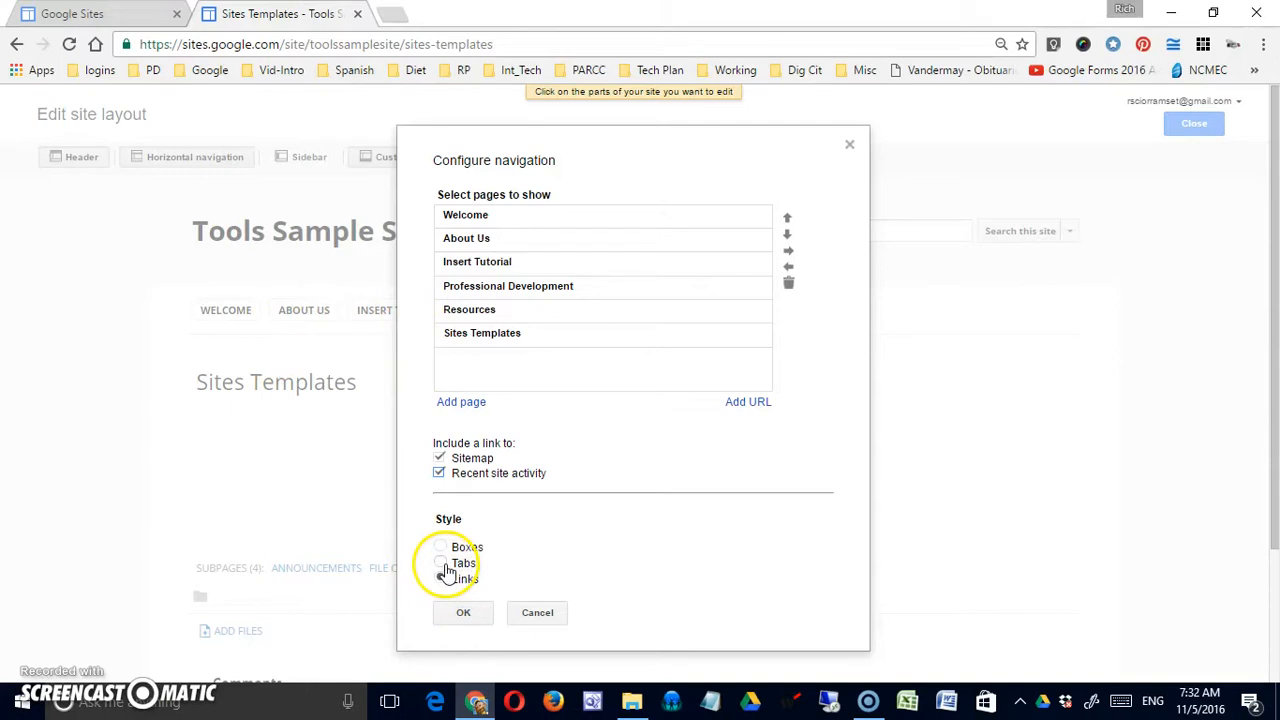
pyautogui.click(478, 617)
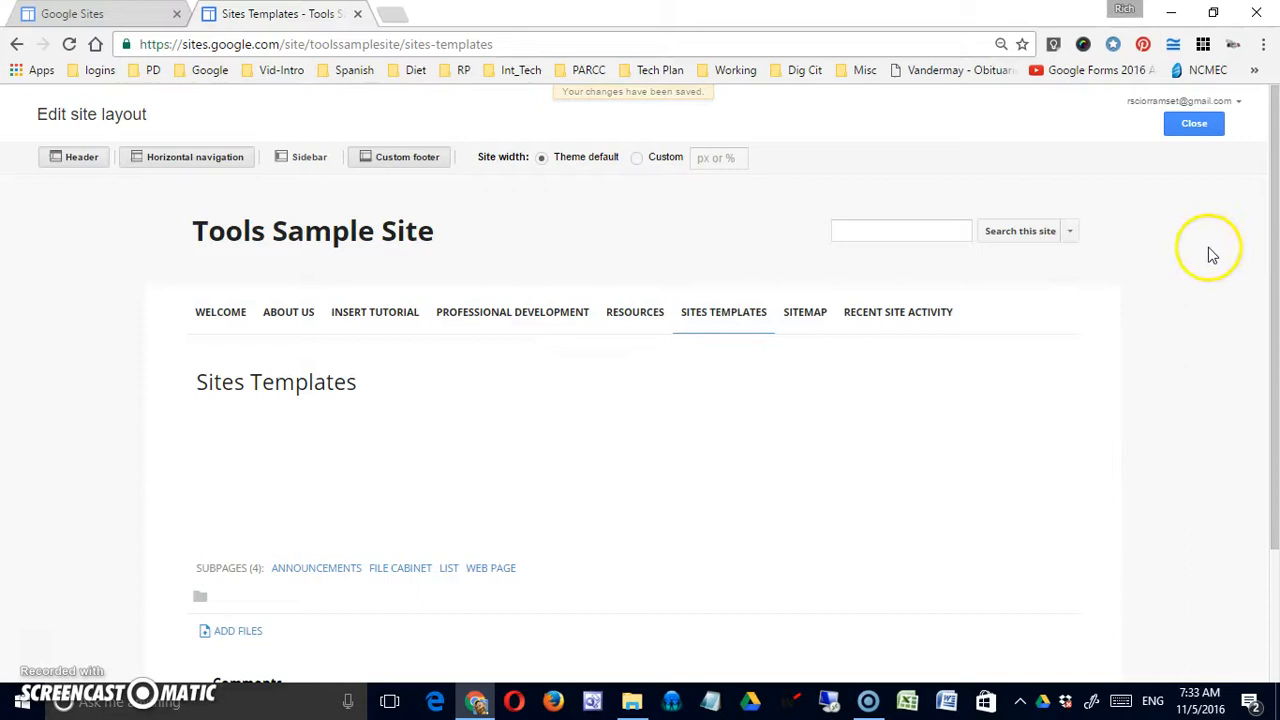
pyautogui.click(1194, 126)
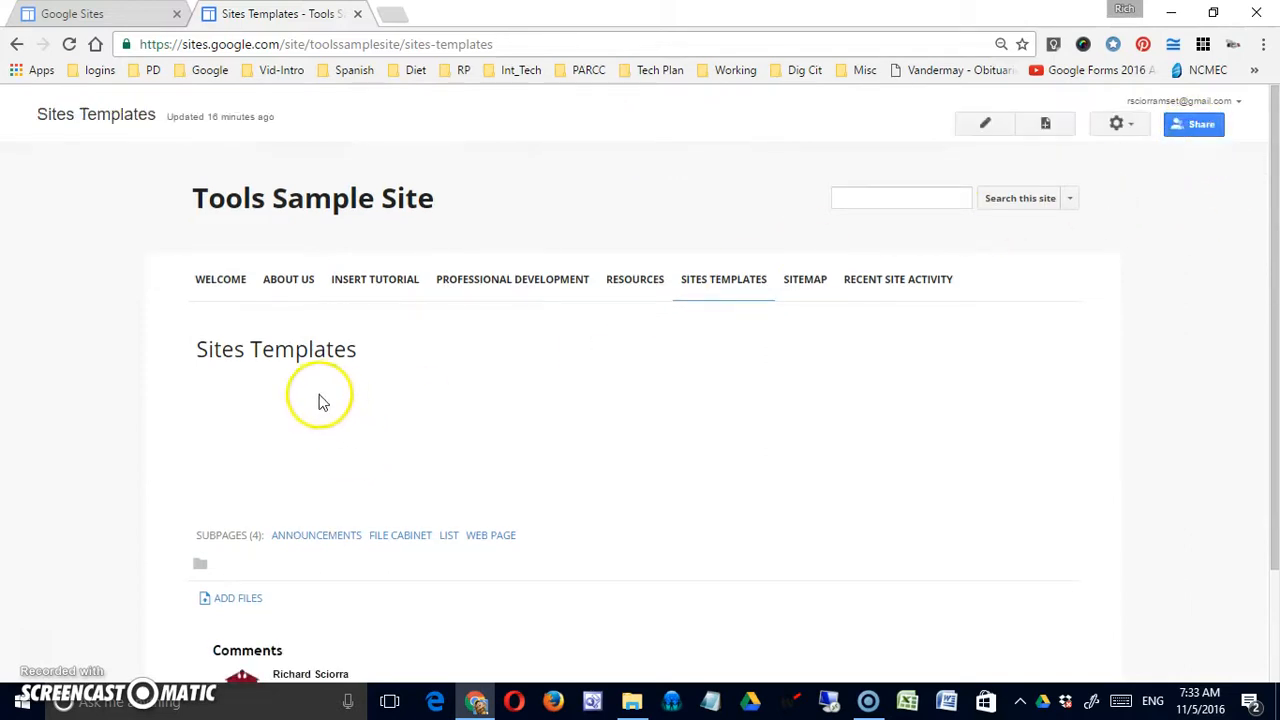
# Try the horizontal navigation by visiting the Welcome, About Us, Professional Development, Resources and Sites Templates pages.
pyautogui.click(230, 288)
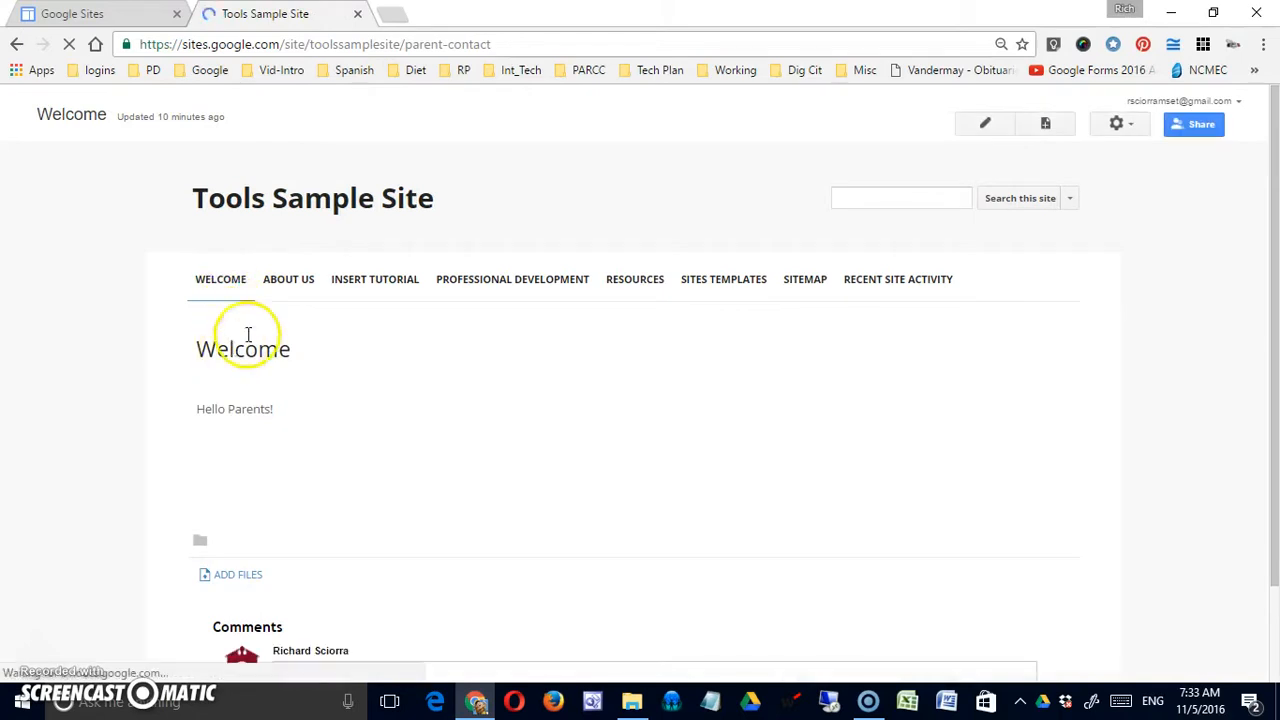
pyautogui.click(291, 286)
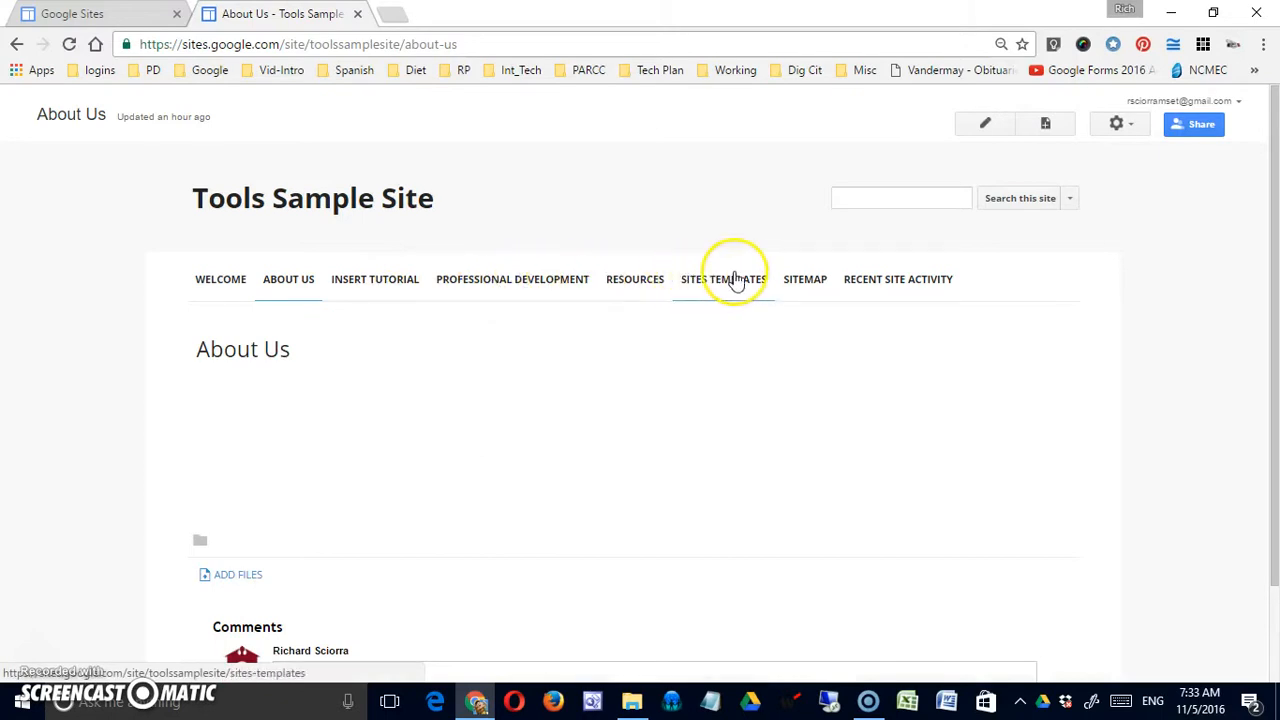
pyautogui.click(541, 281)
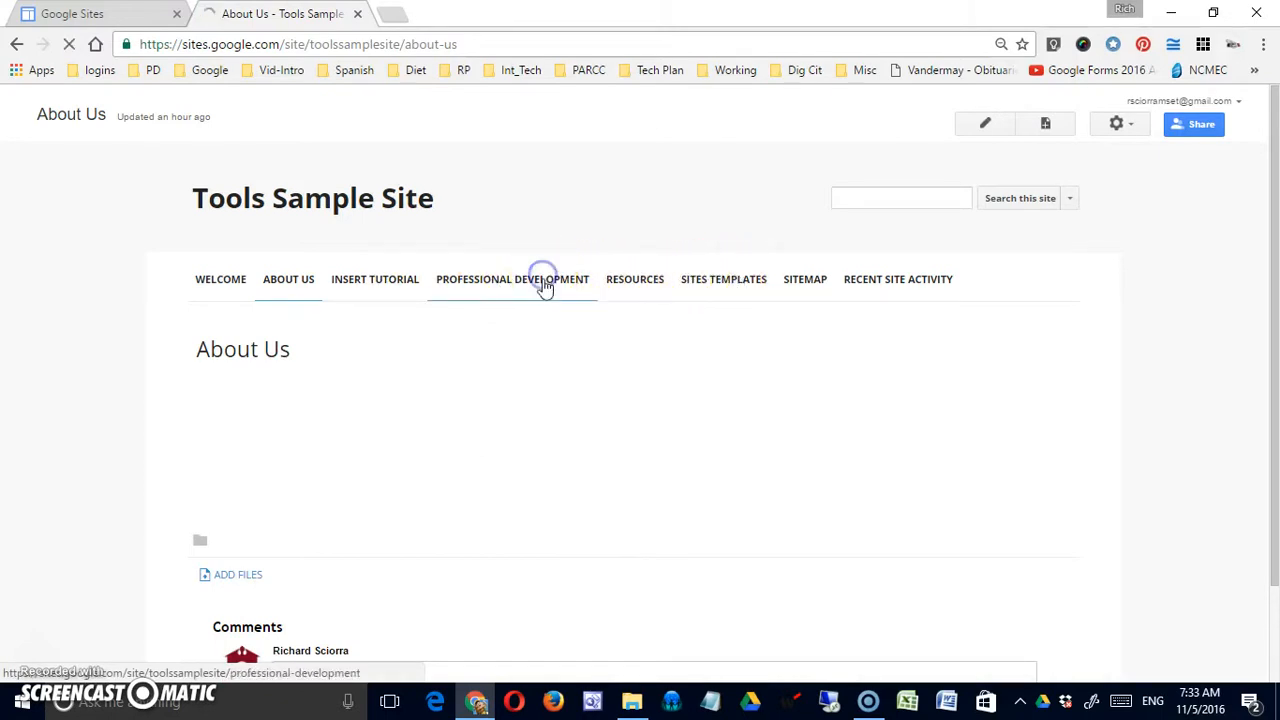
pyautogui.click(649, 289)
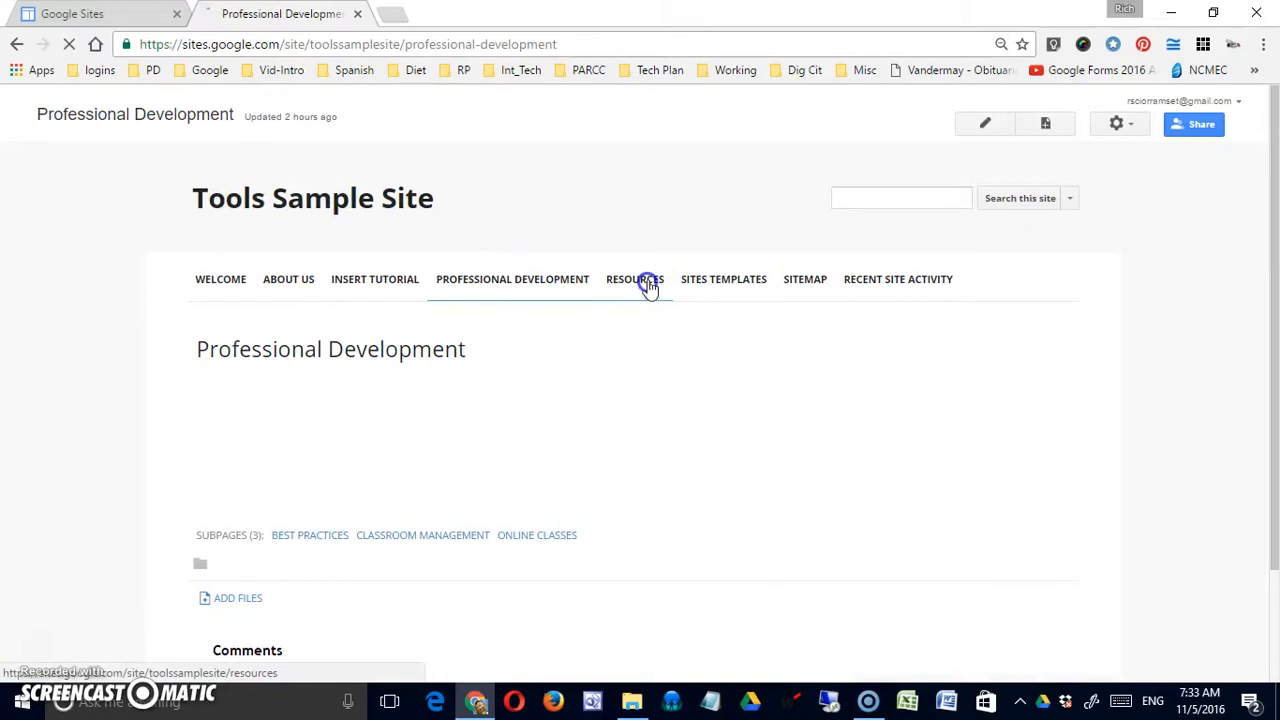
pyautogui.click(706, 284)
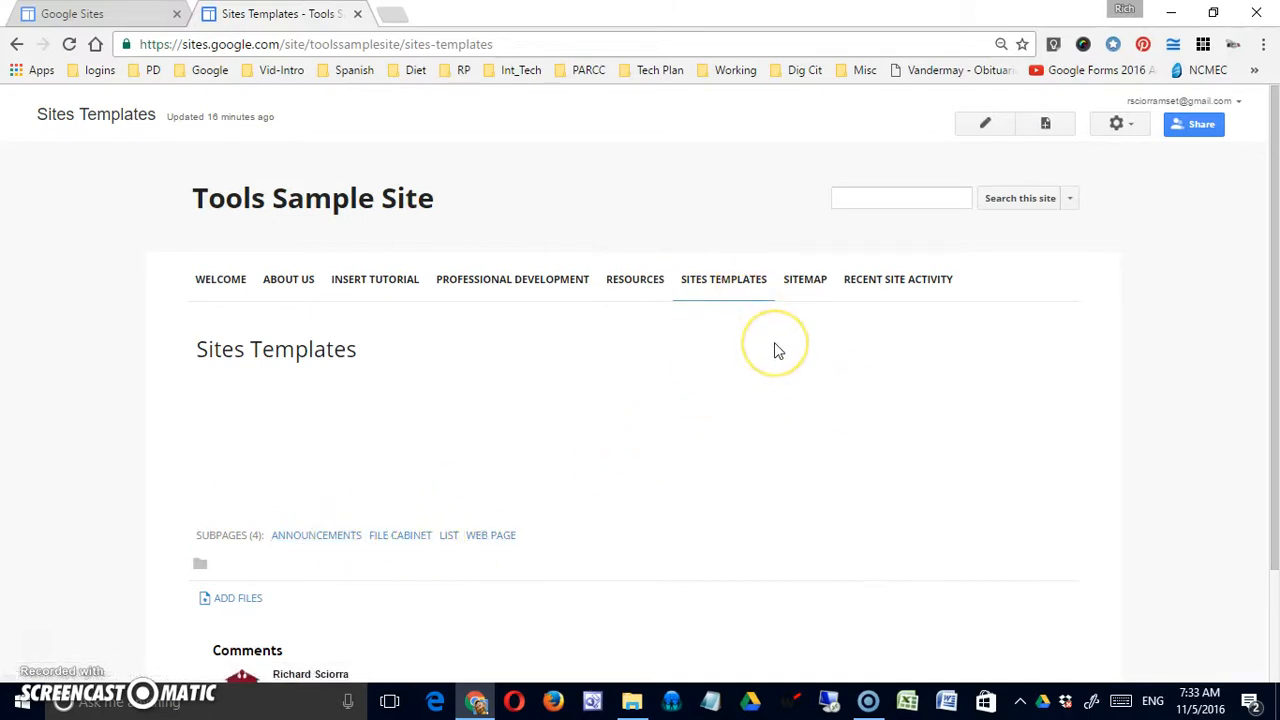
pyautogui.click(746, 337)
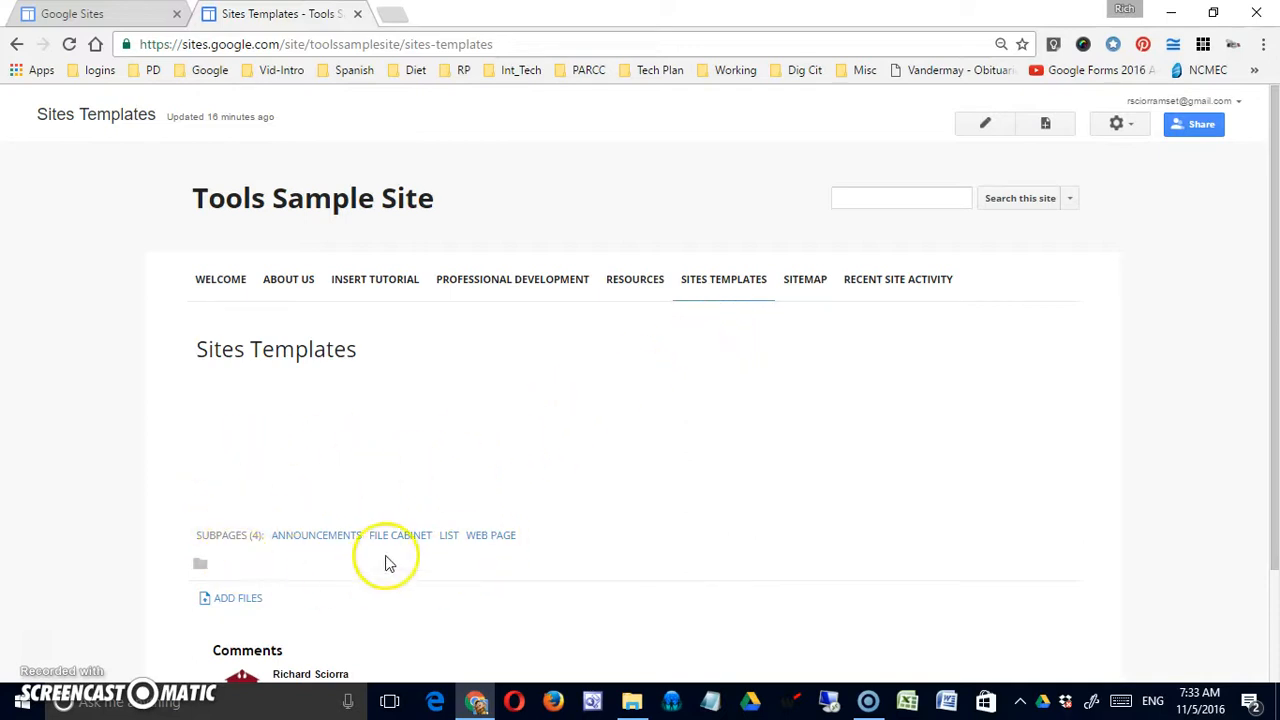
# Turn off the links to sub-pages in the Sites Templates page's settings and save.
pyautogui.click(1120, 126)
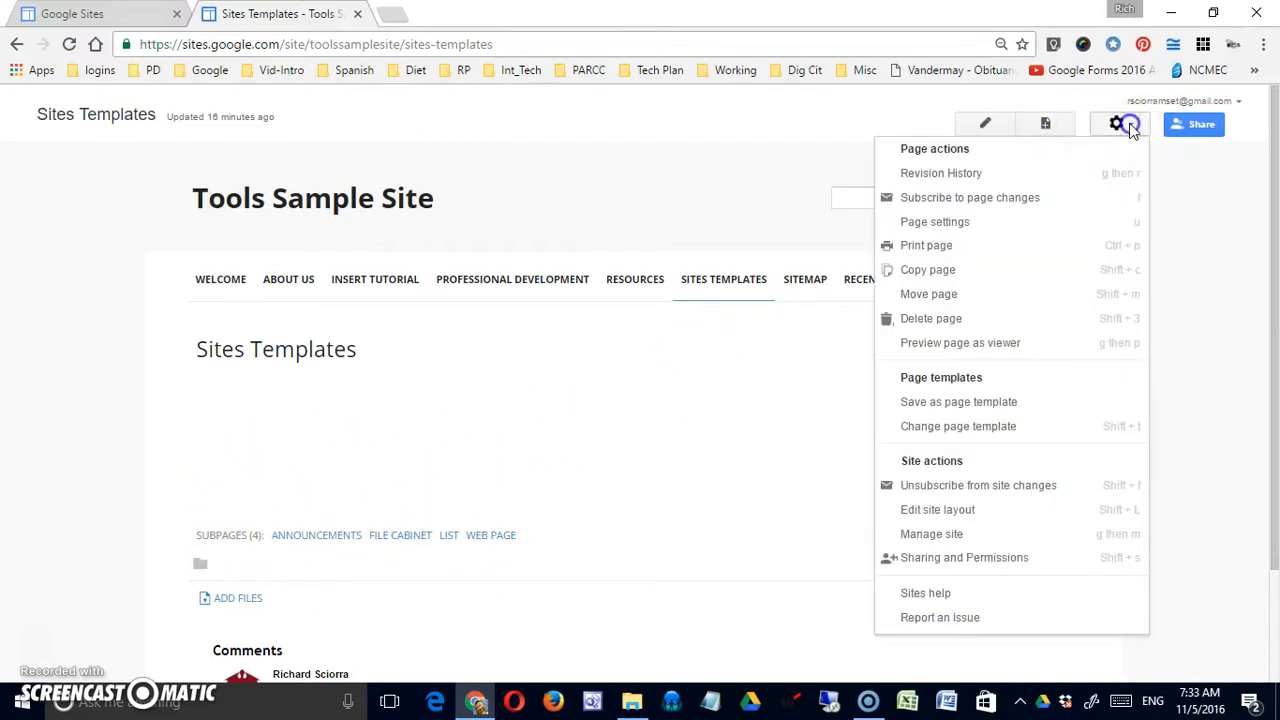
pyautogui.click(1014, 221)
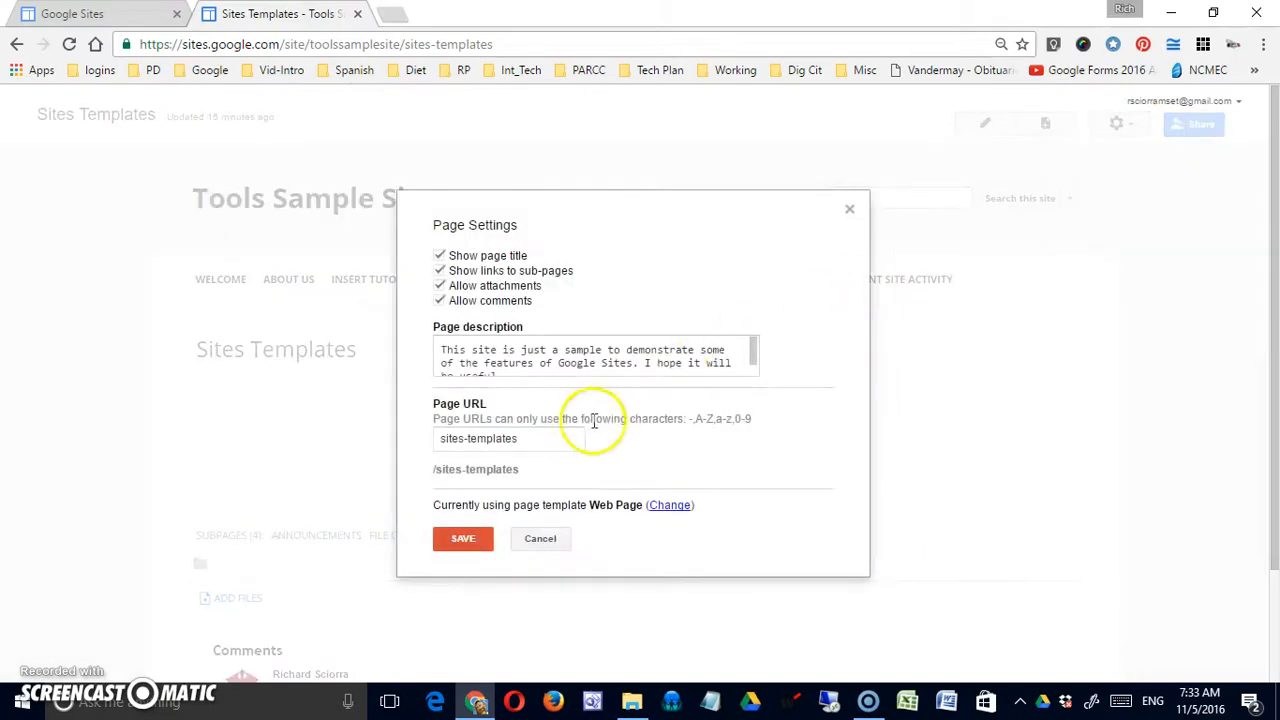
pyautogui.click(441, 271)
pyautogui.click(465, 538)
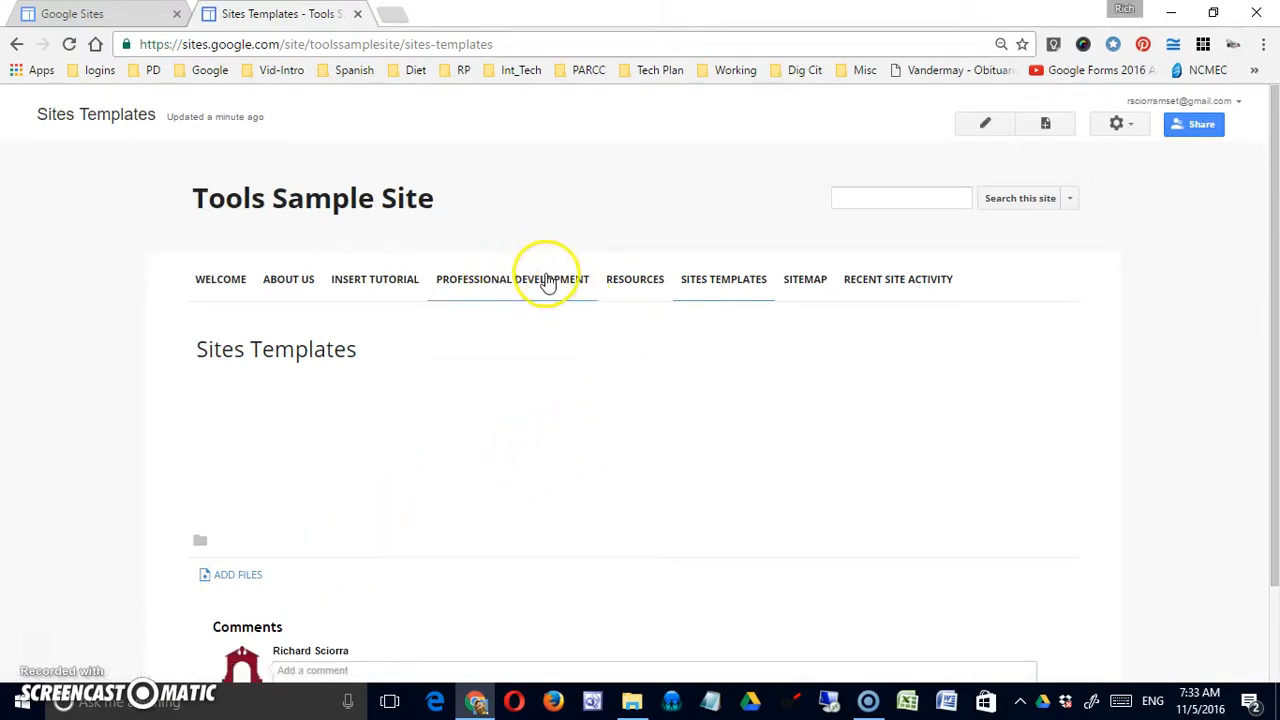
# Reopen the horizontal navigation's configuration from the site layout and add the Announcements subpage of Sites Templates.
pyautogui.click(1124, 126)
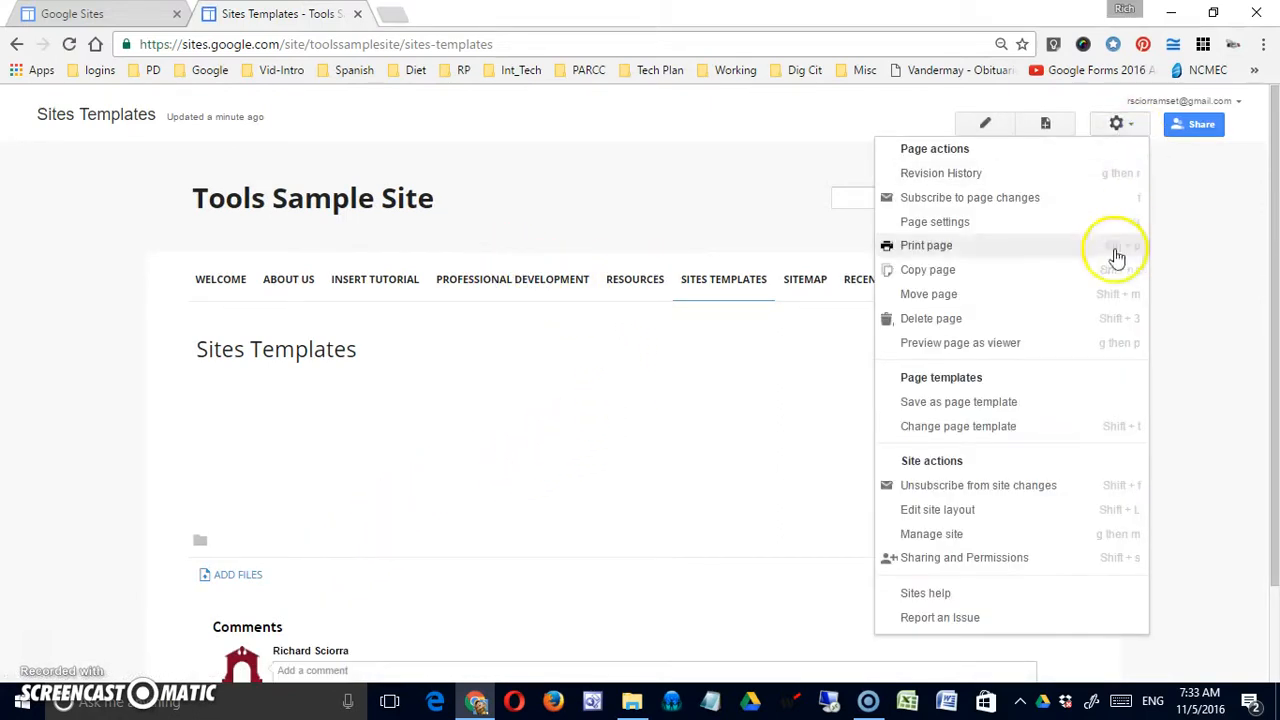
pyautogui.click(1043, 512)
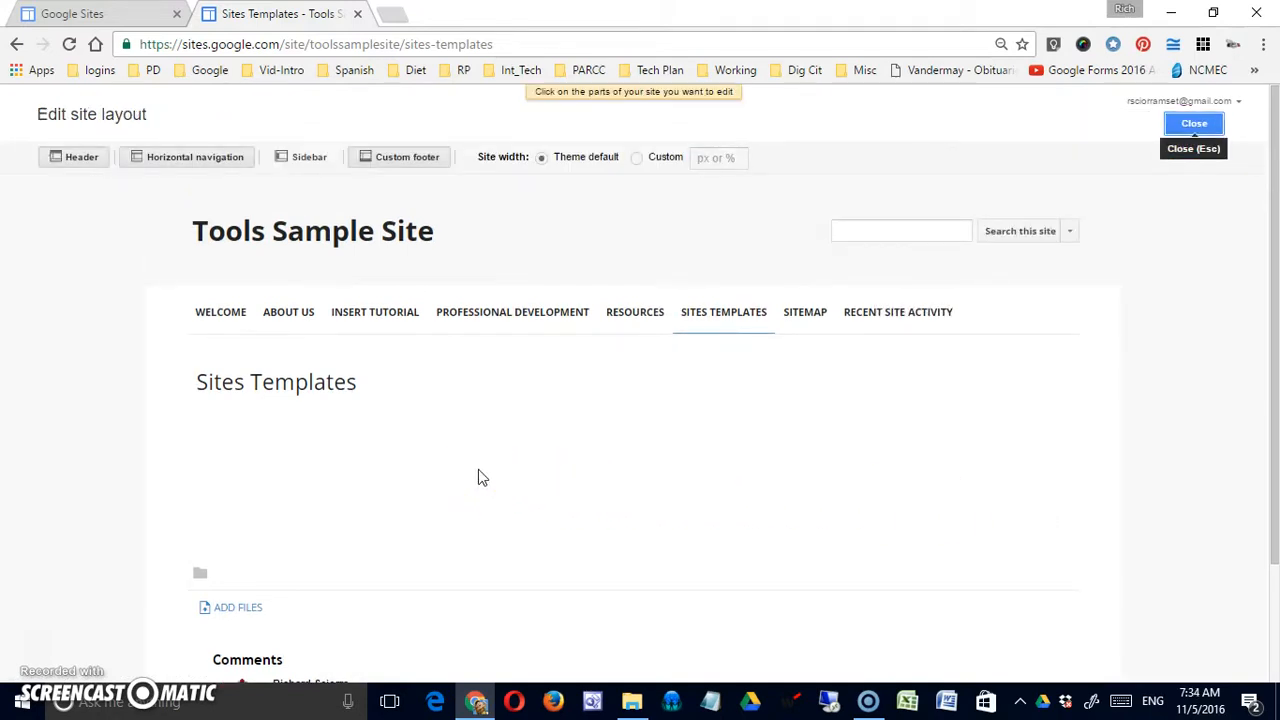
pyautogui.click(586, 318)
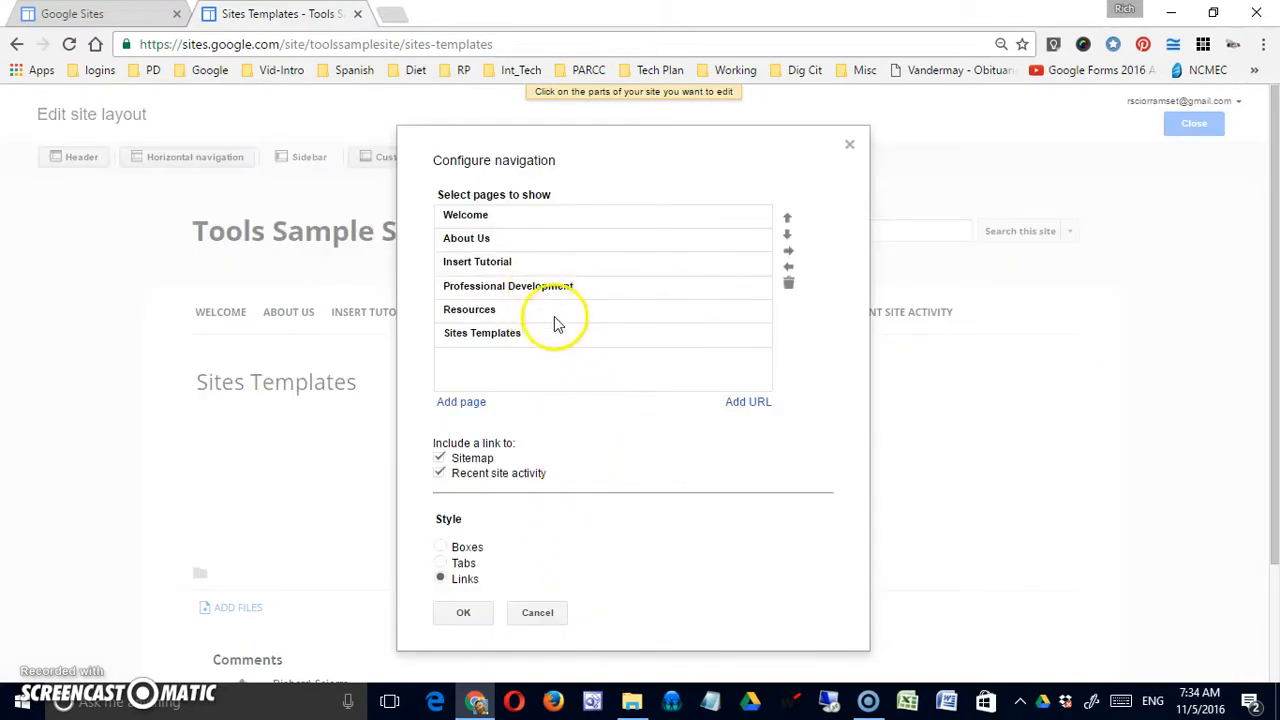
pyautogui.click(462, 402)
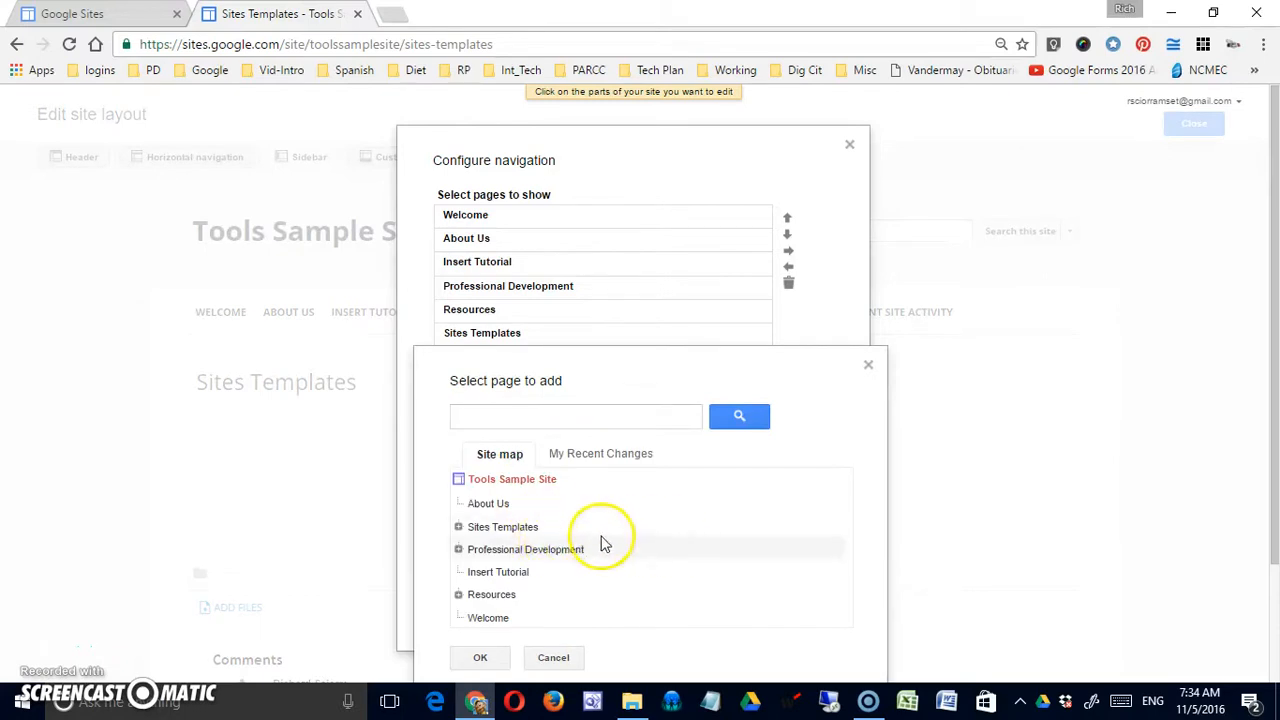
pyautogui.click(458, 527)
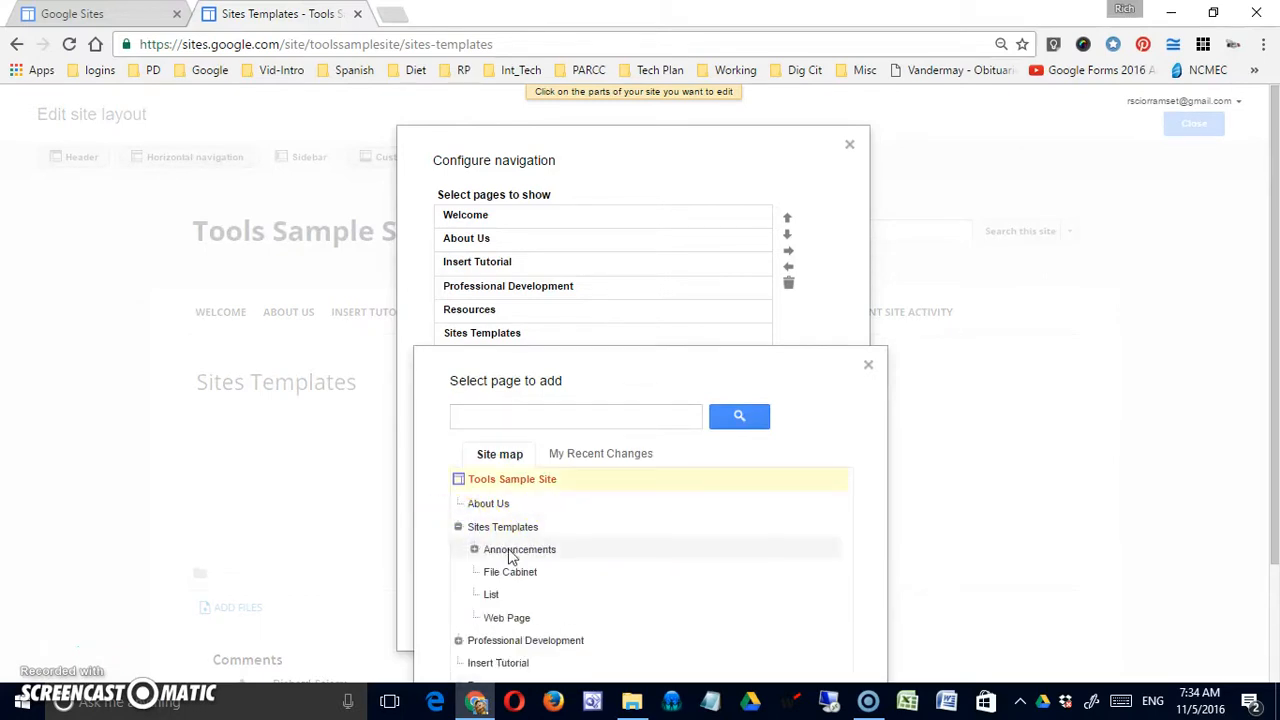
pyautogui.click(515, 550)
pyautogui.scroll(-2, 714, 577)
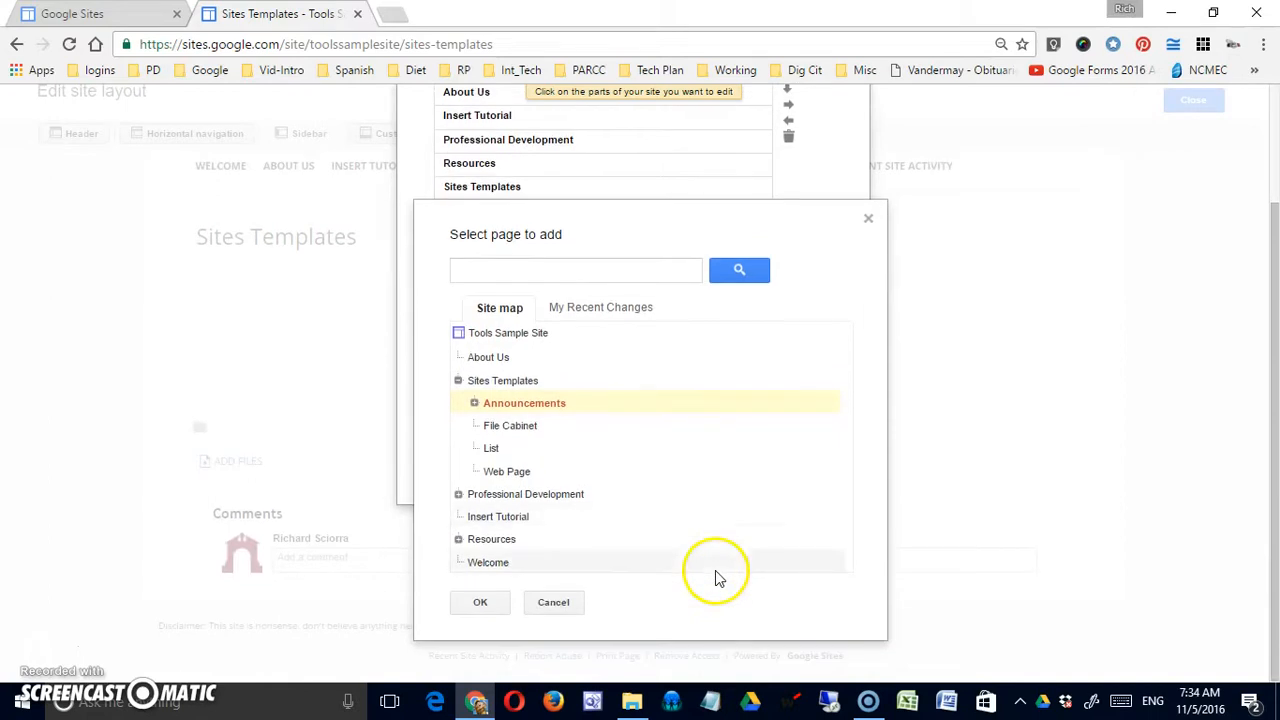
pyautogui.click(482, 602)
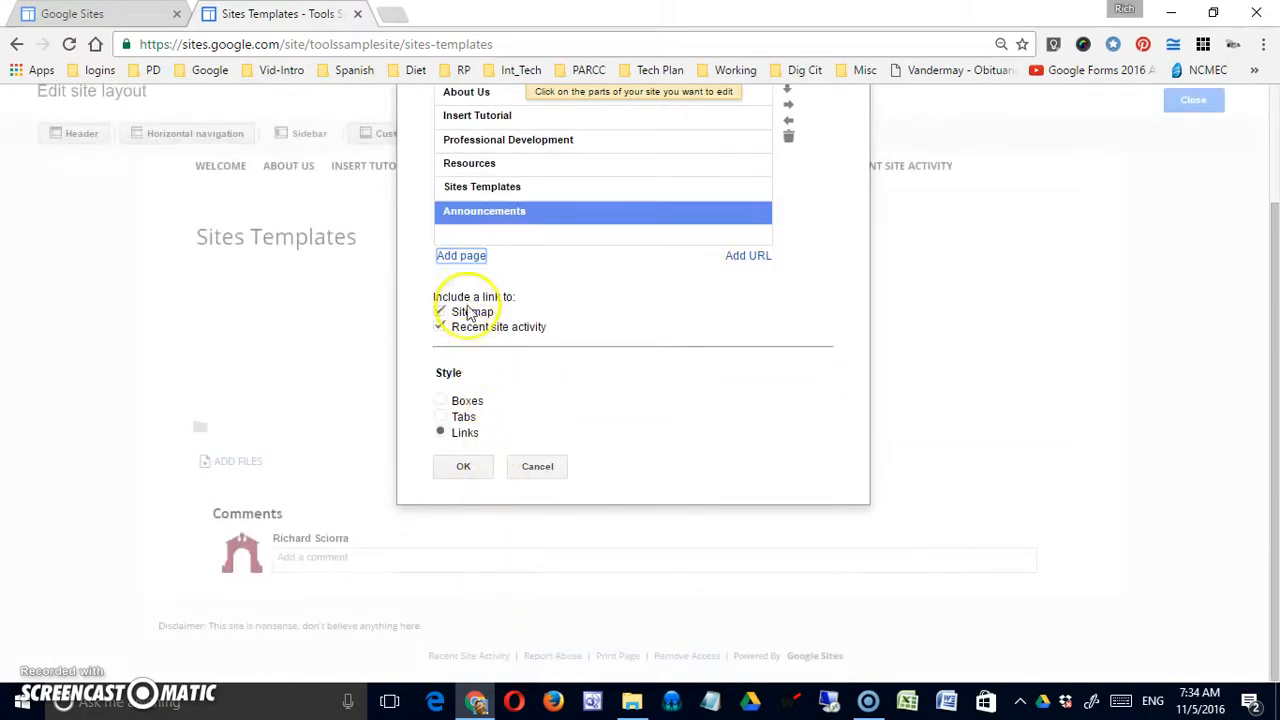
# Add the File Cabinet subpage of Sites Templates to the horizontal navigation.
pyautogui.click(464, 256)
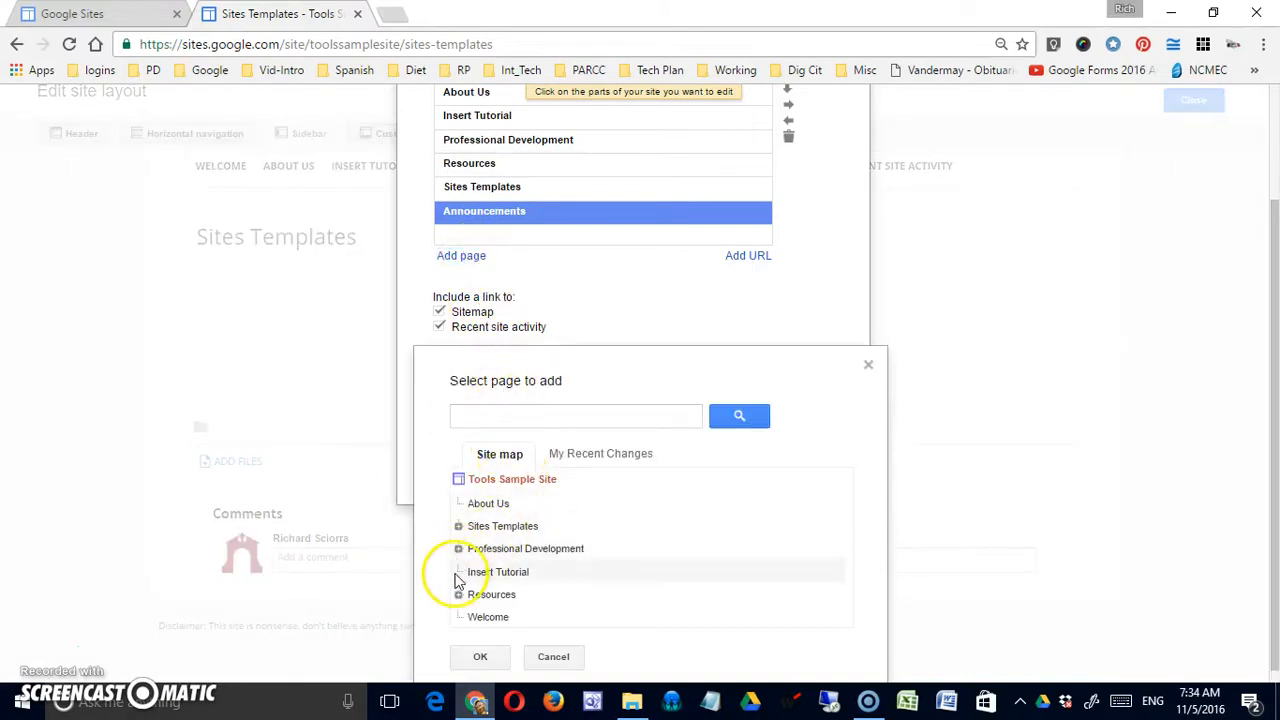
pyautogui.click(459, 526)
pyautogui.click(488, 570)
pyautogui.click(483, 639)
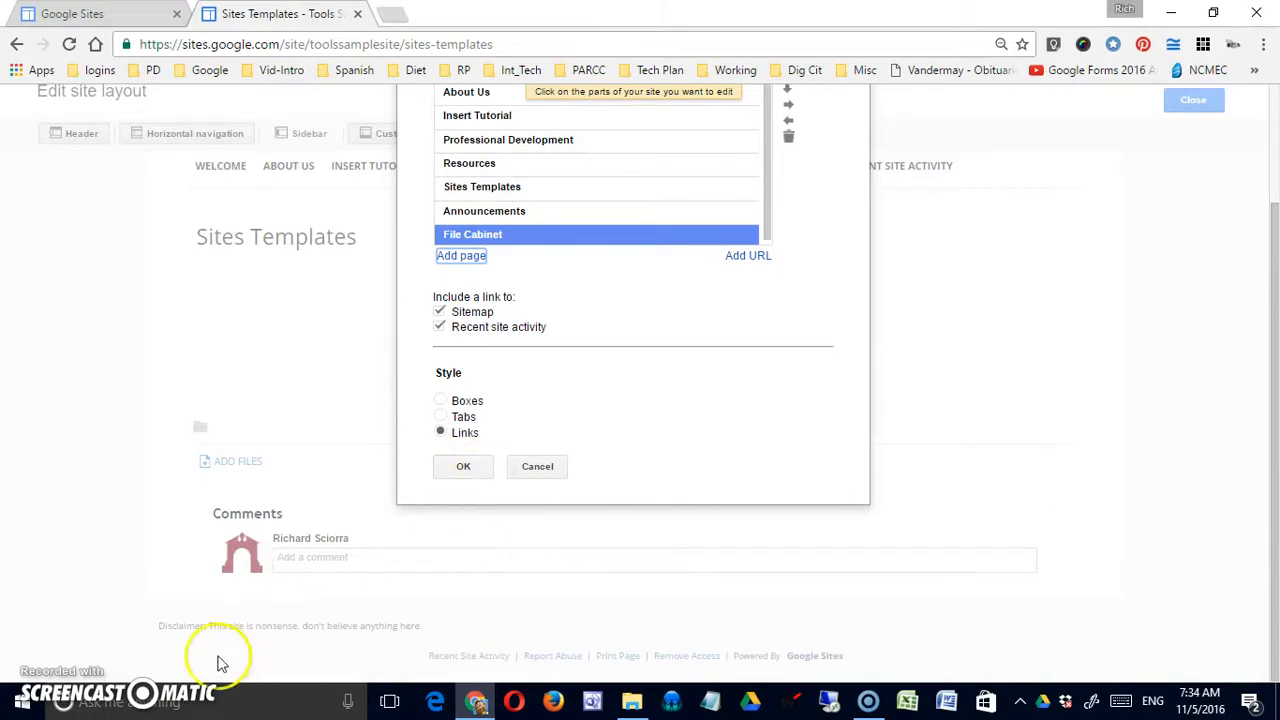
# Review the added subpages in the navigation's page list, save the configuration and close the layout editor.
pyautogui.scroll(3, 533, 490)
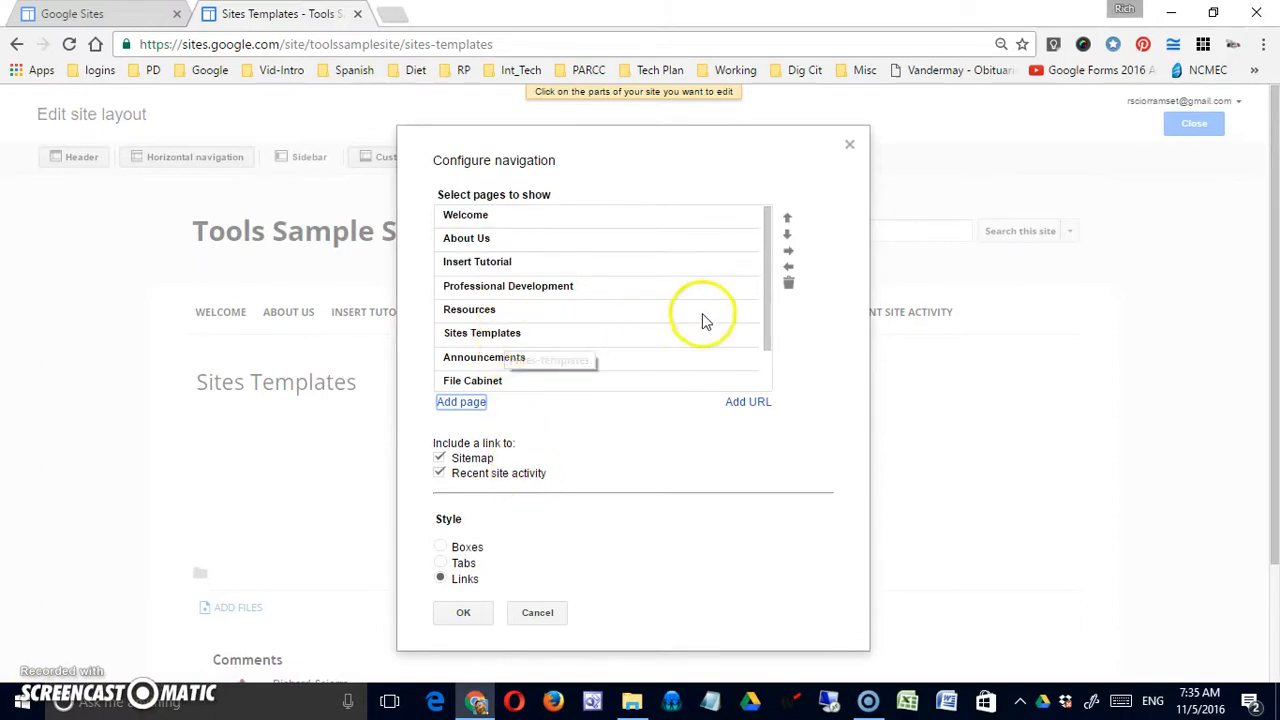
pyautogui.moveTo(766, 309); pyautogui.dragTo(768, 352)
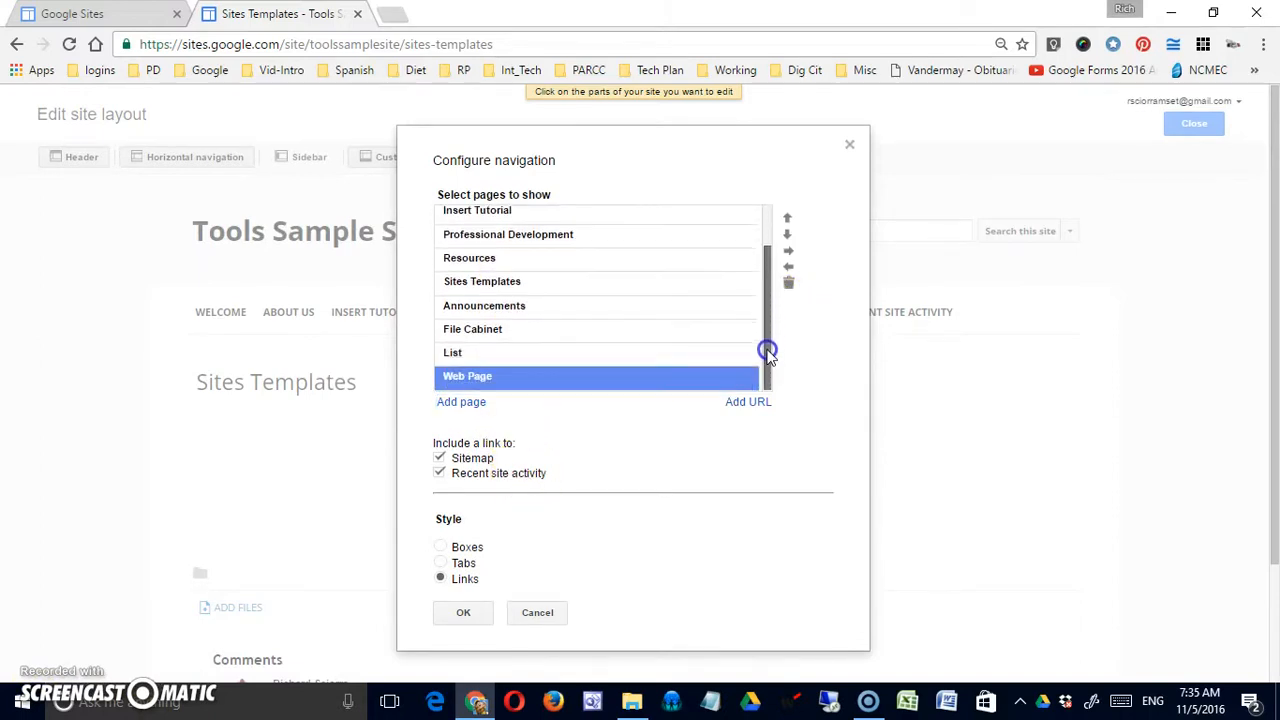
pyautogui.click(554, 306)
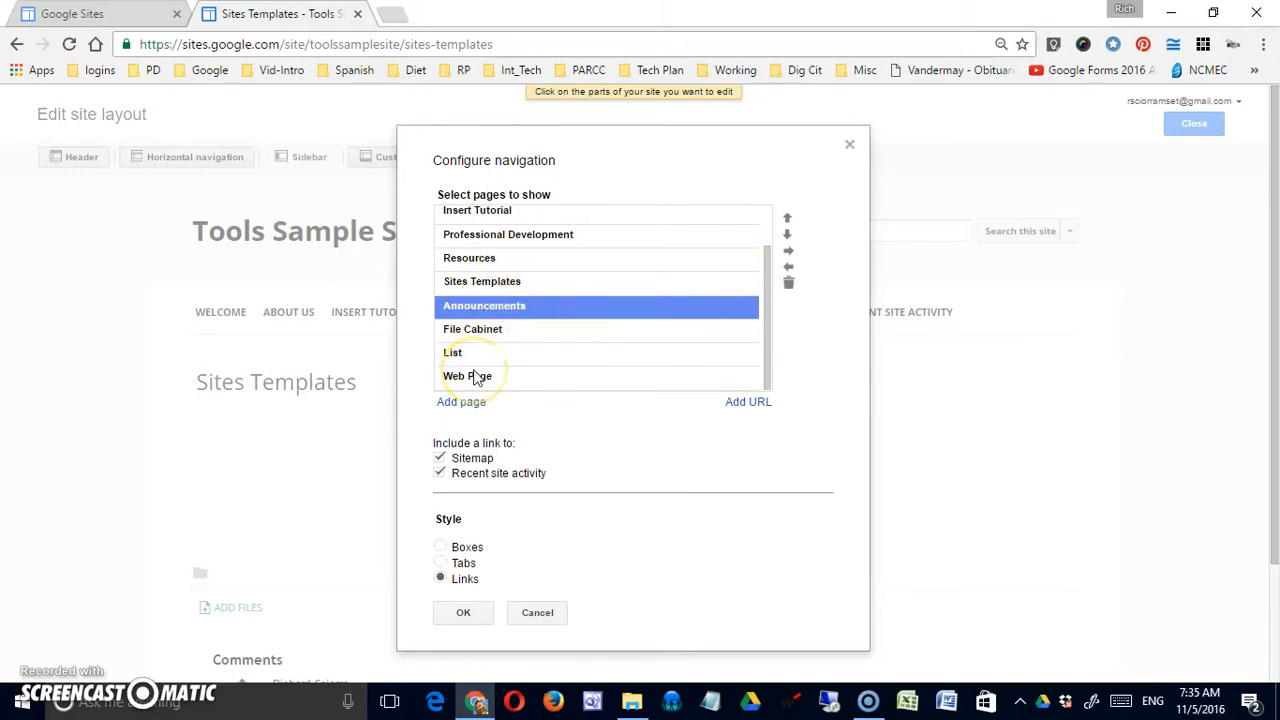
pyautogui.click(460, 611)
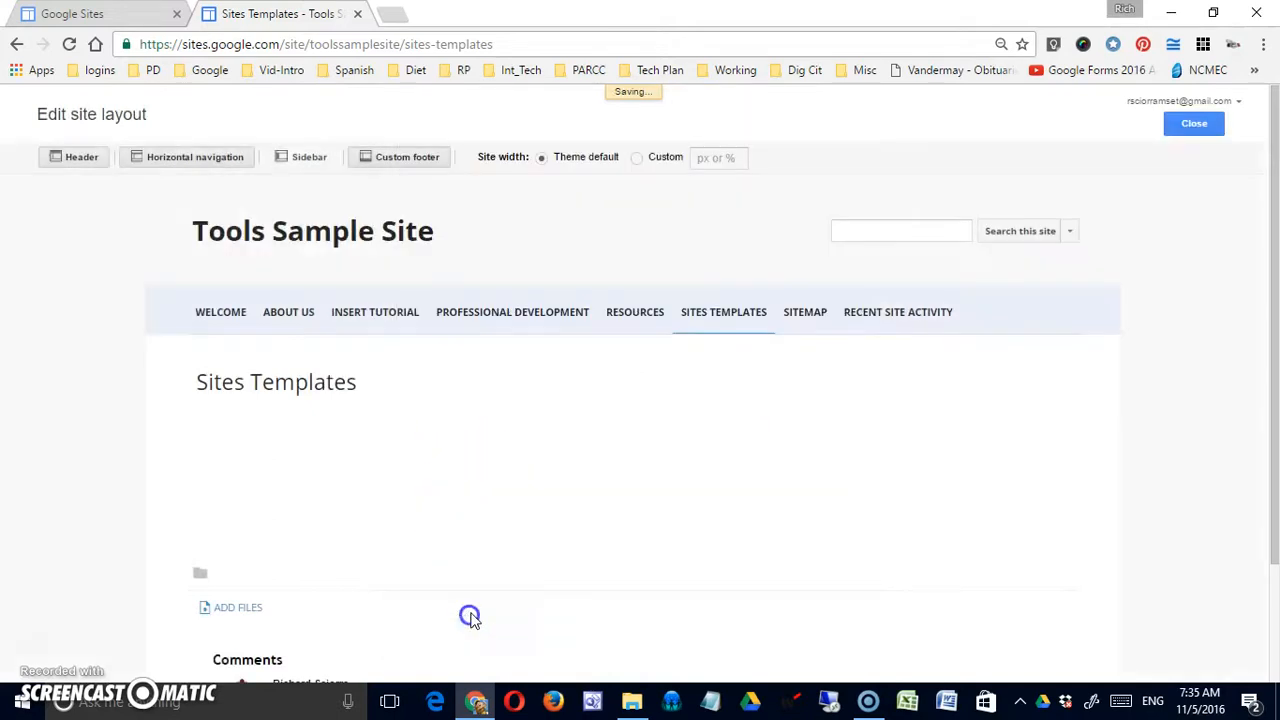
pyautogui.click(1195, 124)
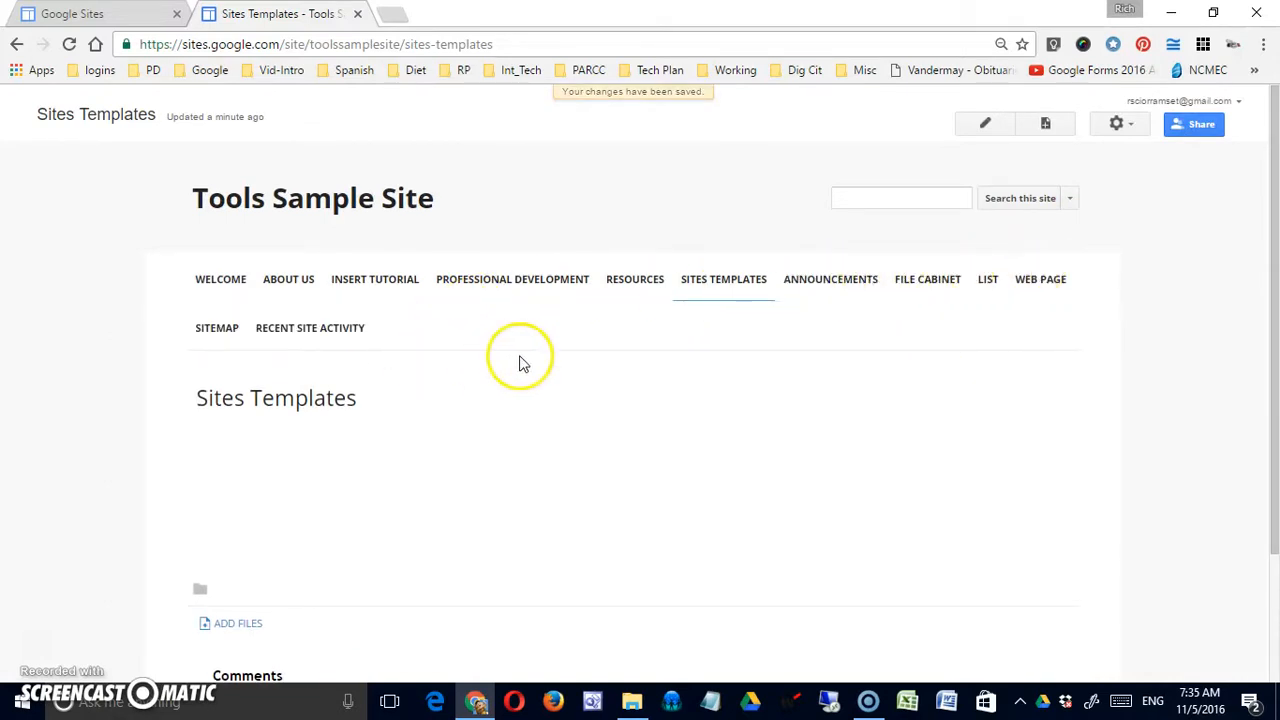
# Reopen the horizontal navigation's configuration from the site layout and nest Announcements under Sites Templates.
pyautogui.click(1119, 126)
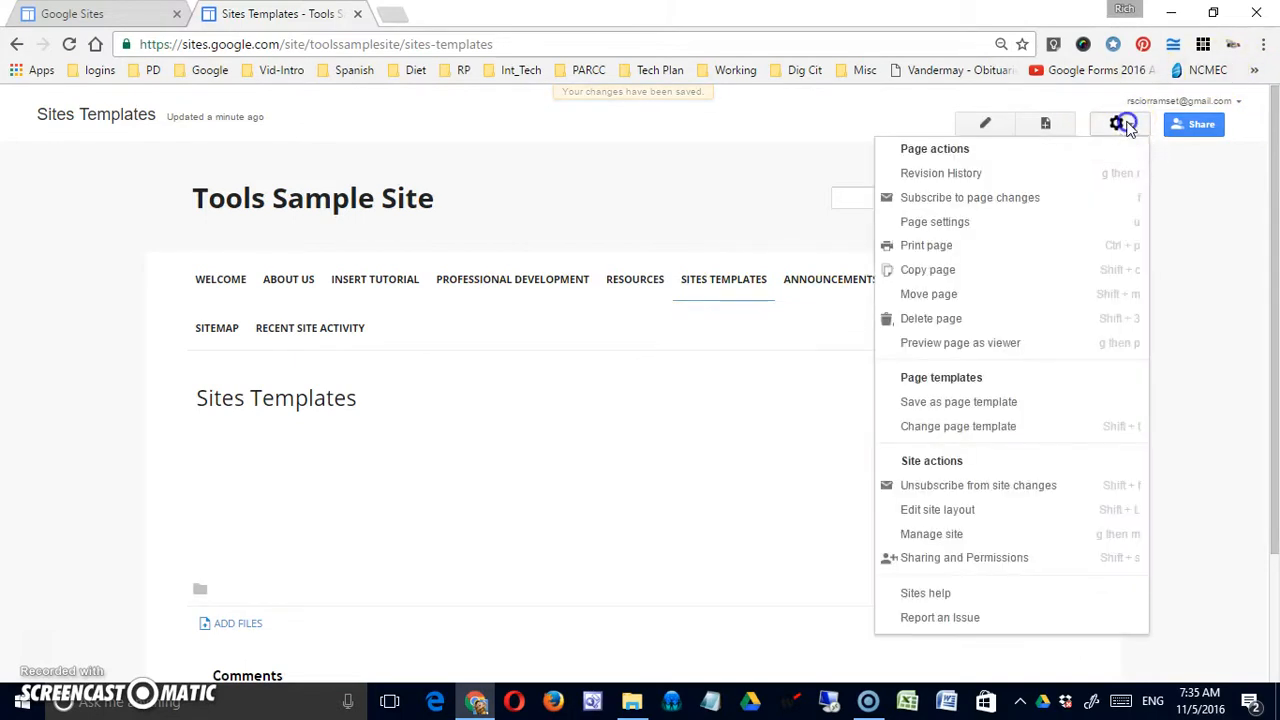
pyautogui.click(1031, 512)
pyautogui.click(586, 314)
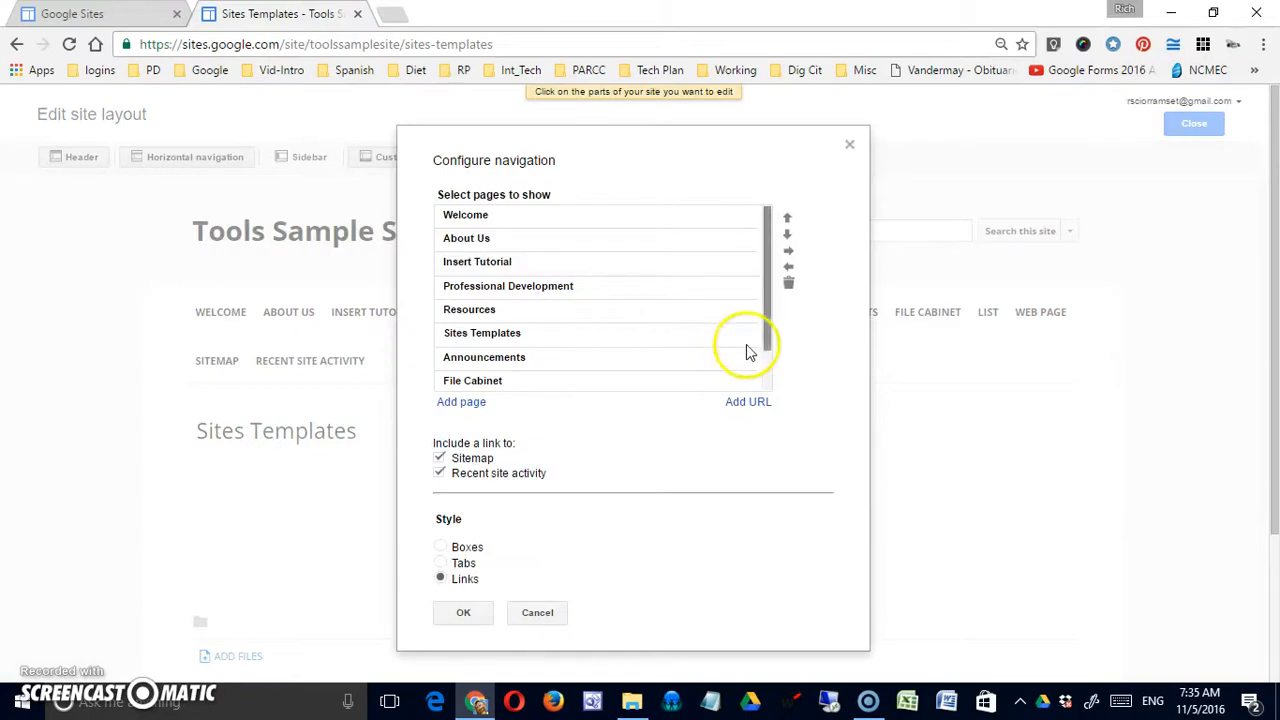
pyautogui.click(566, 340)
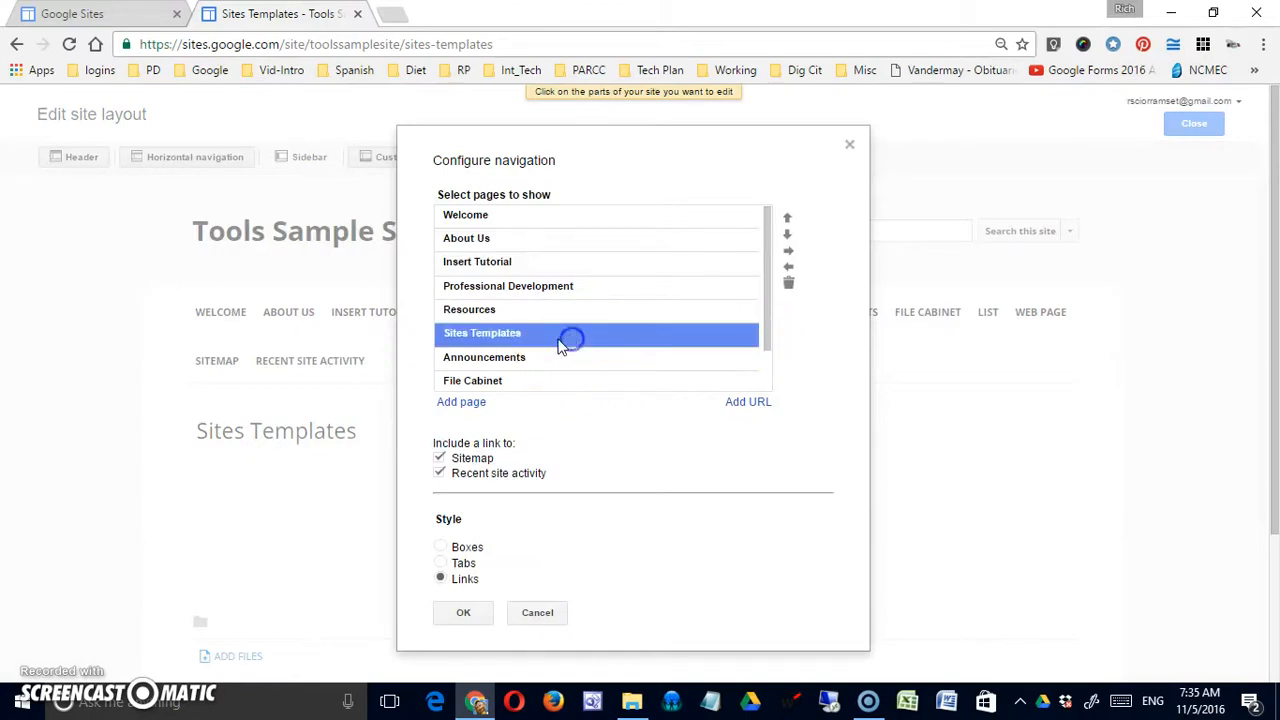
pyautogui.scroll(-2, 583, 360)
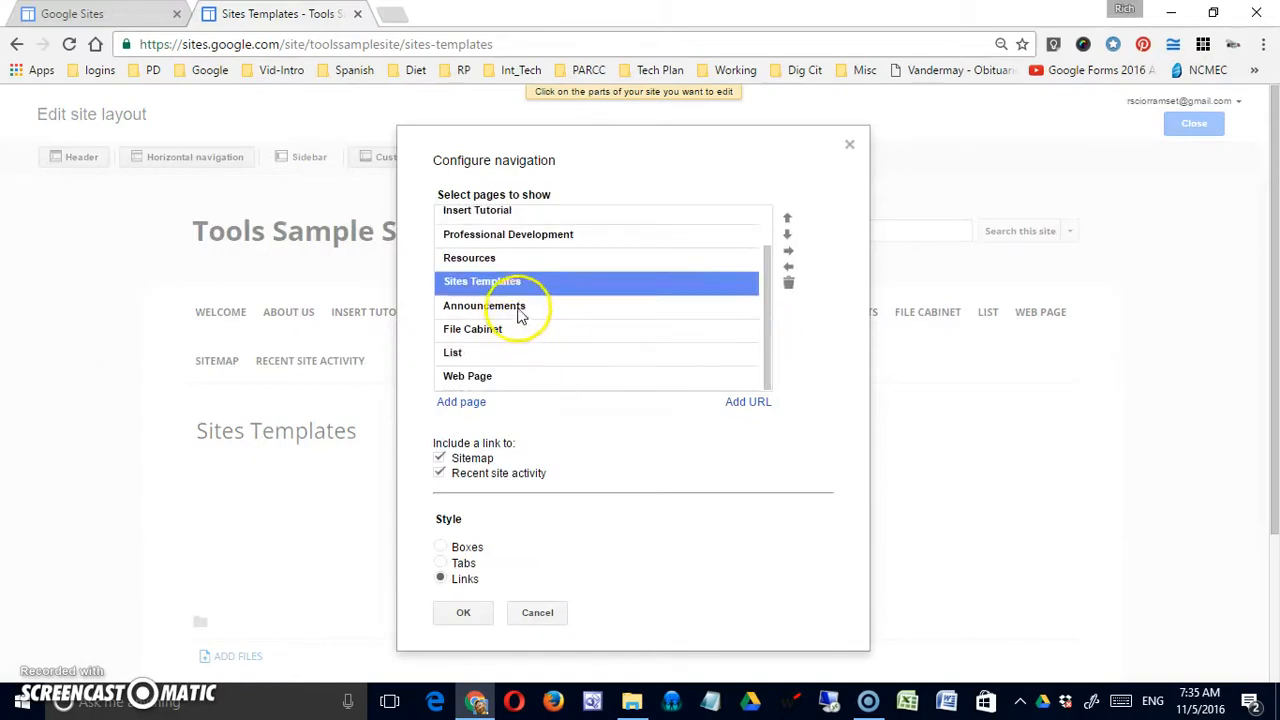
pyautogui.click(516, 305)
pyautogui.click(788, 251)
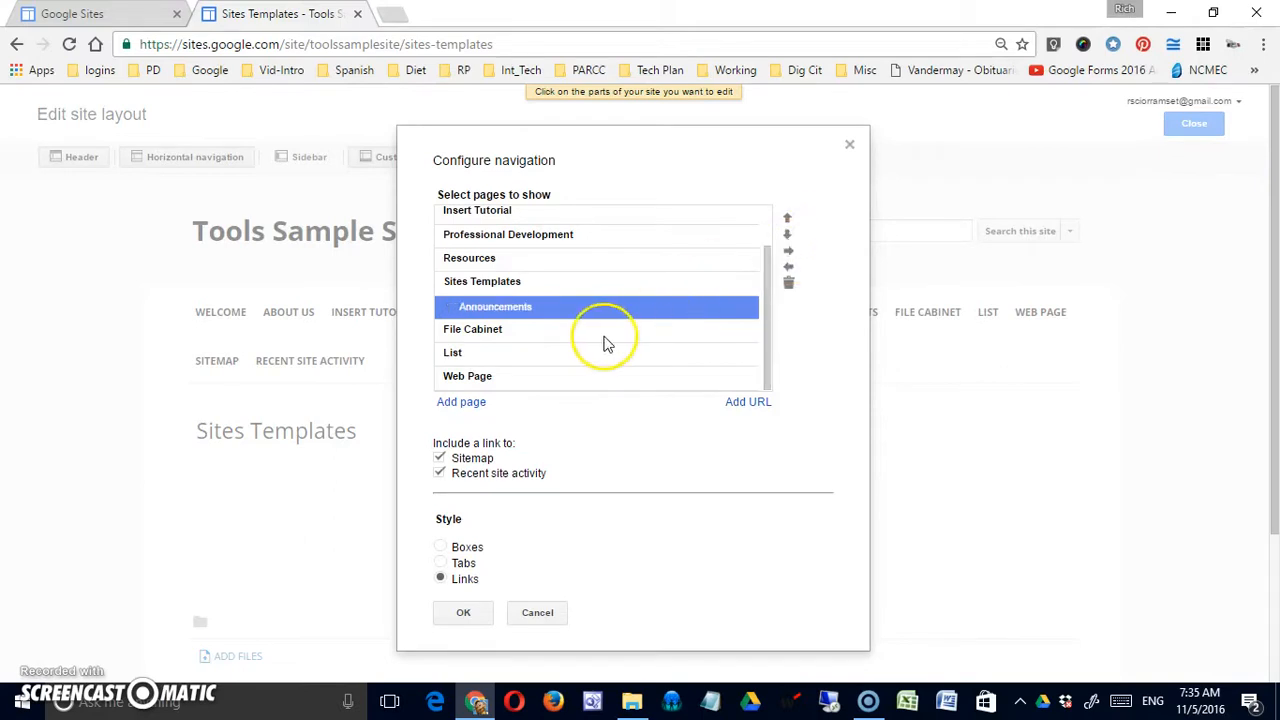
# Nest File Cabinet, List and Web Page under Sites Templates in the horizontal navigation's page list.
pyautogui.click(600, 331)
pyautogui.click(788, 251)
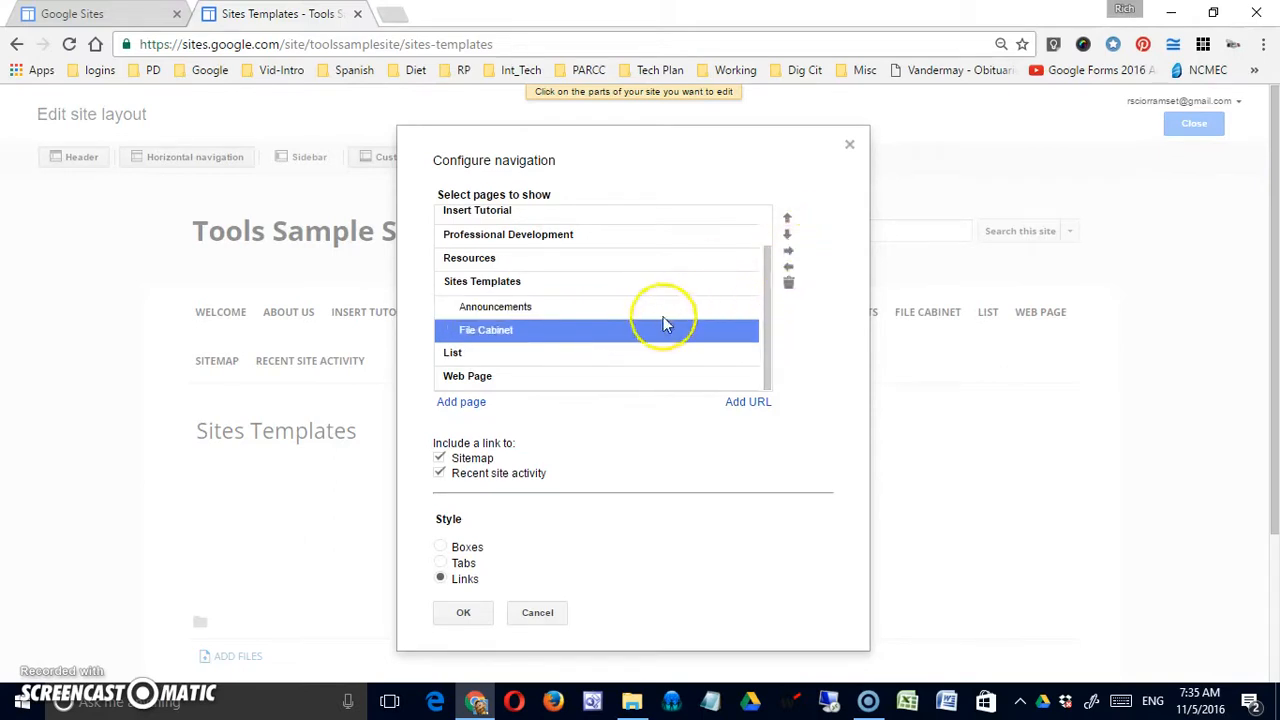
pyautogui.click(594, 353)
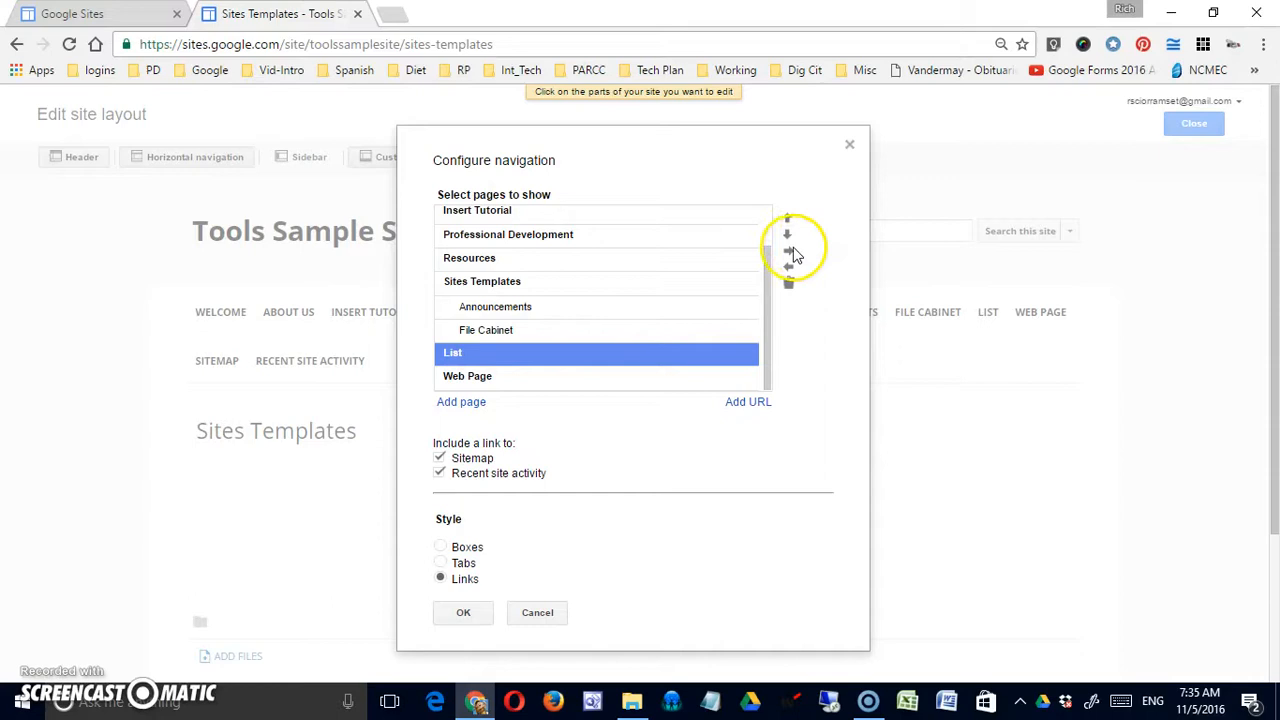
pyautogui.click(570, 376)
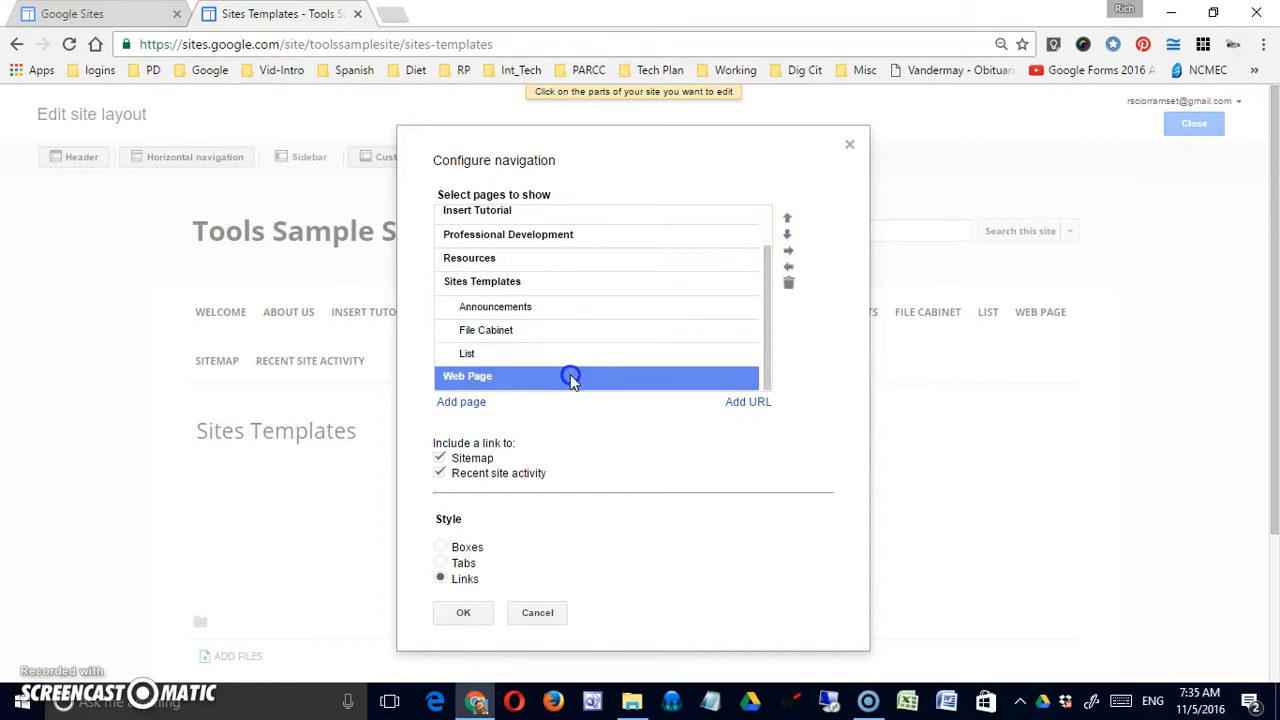
pyautogui.click(790, 253)
# Save the nested horizontal navigation and close the layout editor.
pyautogui.scroll(-2, 617, 534)
pyautogui.click(467, 420)
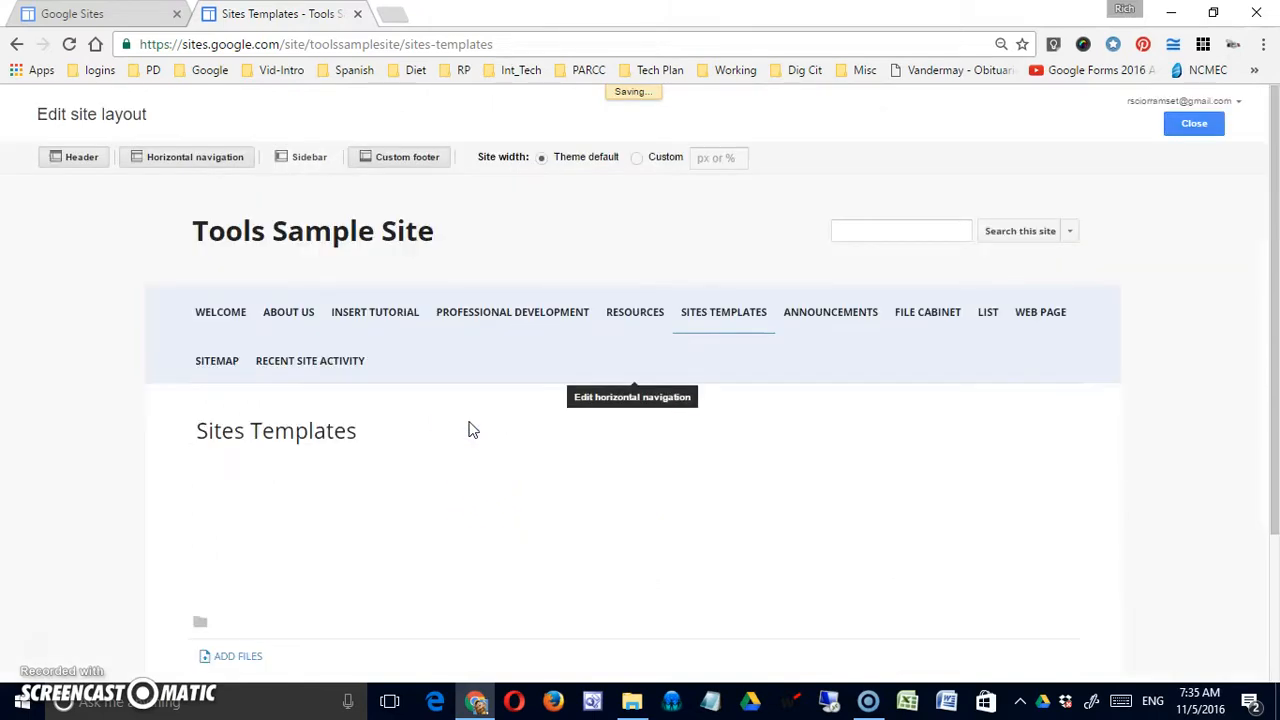
pyautogui.click(1195, 124)
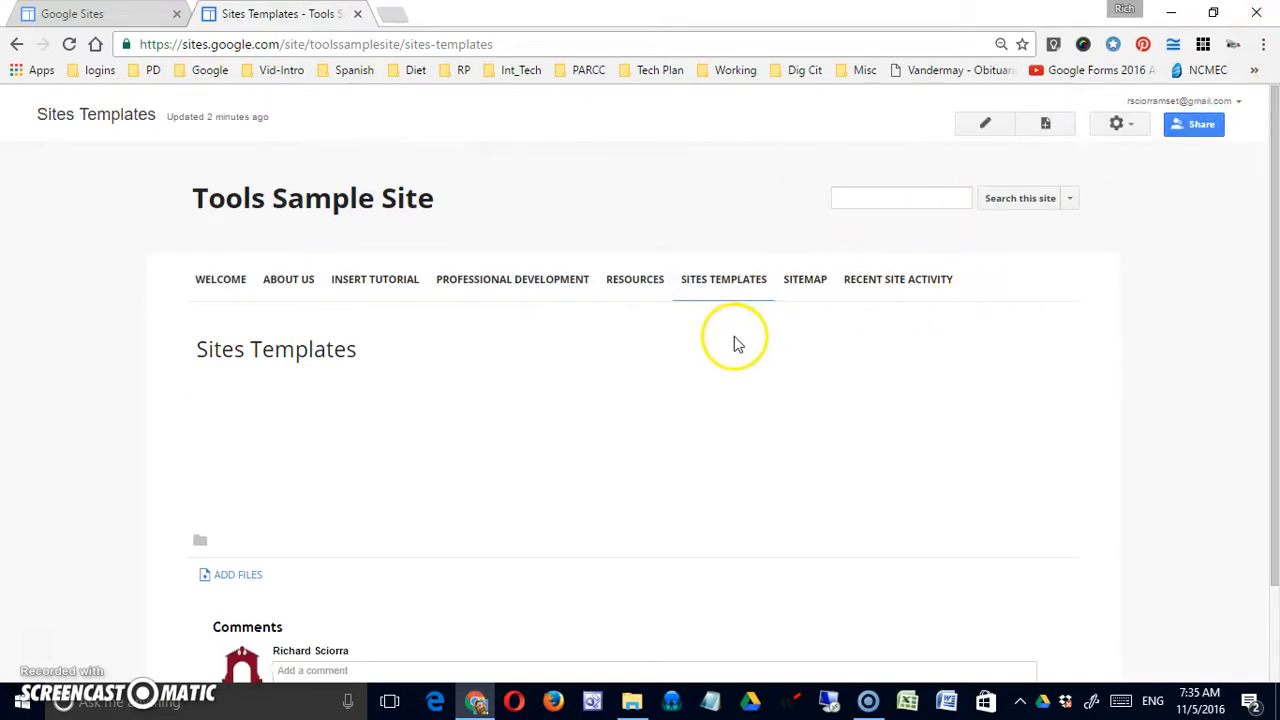
# Check the Sites Templates submenu by opening its File Cabinet and List subpages, and return to the Sites Templates page.
pyautogui.moveTo(726, 286)
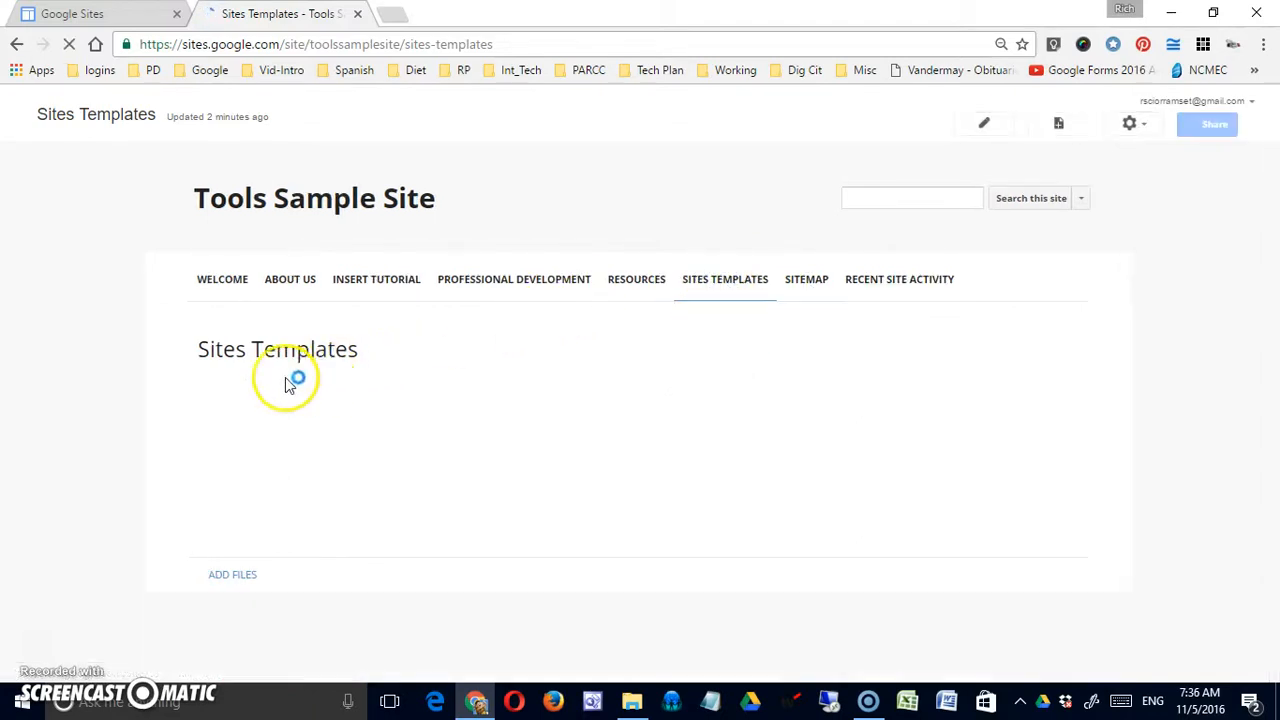
pyautogui.click(730, 336)
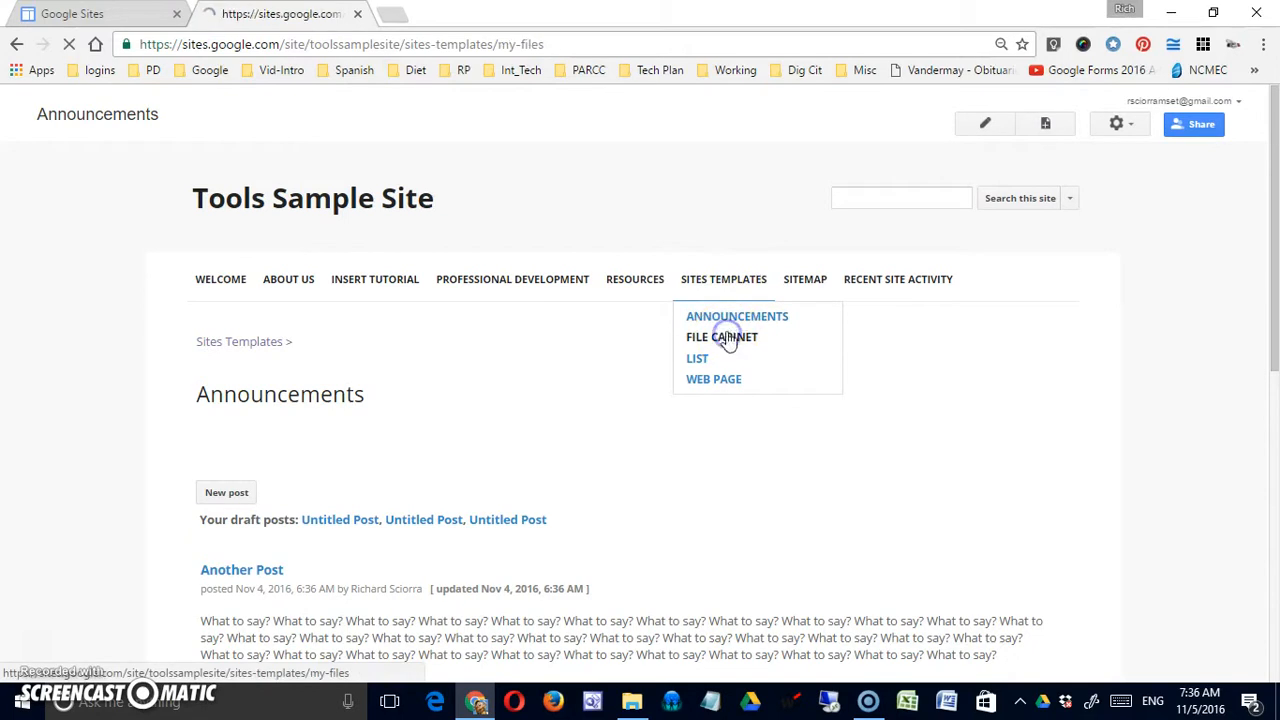
pyautogui.click(718, 362)
pyautogui.click(723, 283)
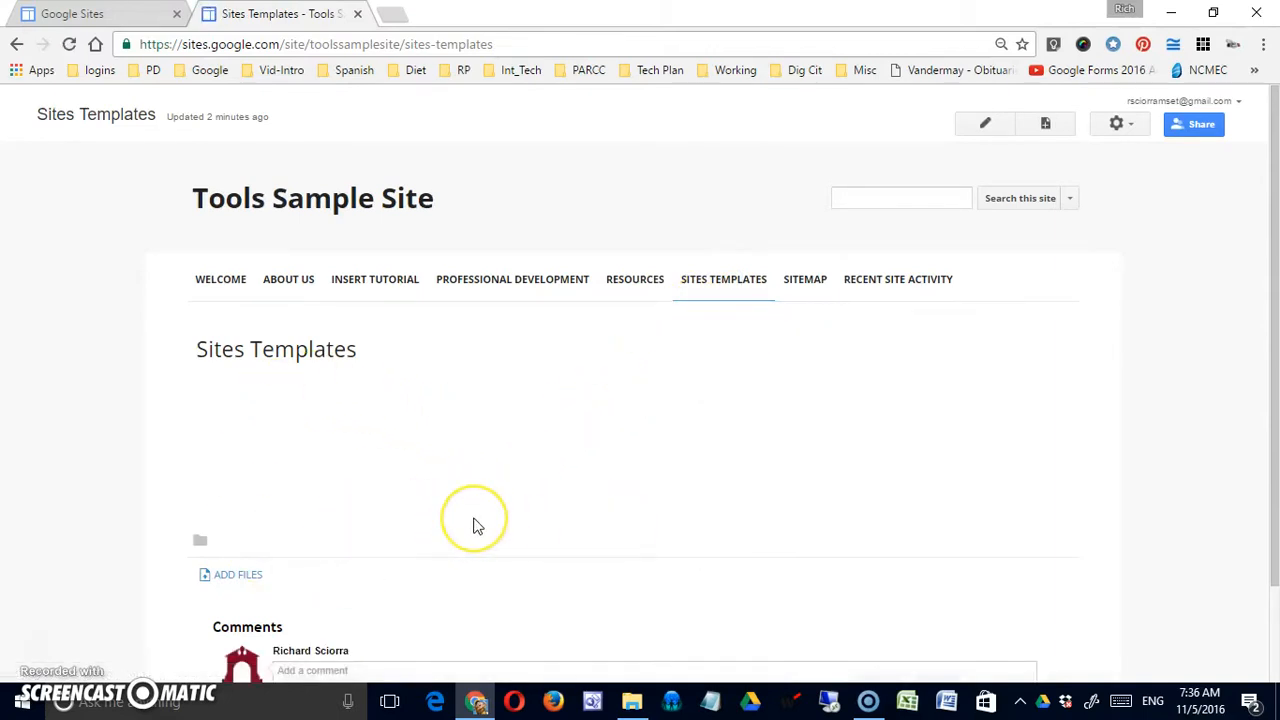
# Examine the Announcements subpage by opening My Second Post and My First Post, and return to the Announcements page.
pyautogui.moveTo(746, 280)
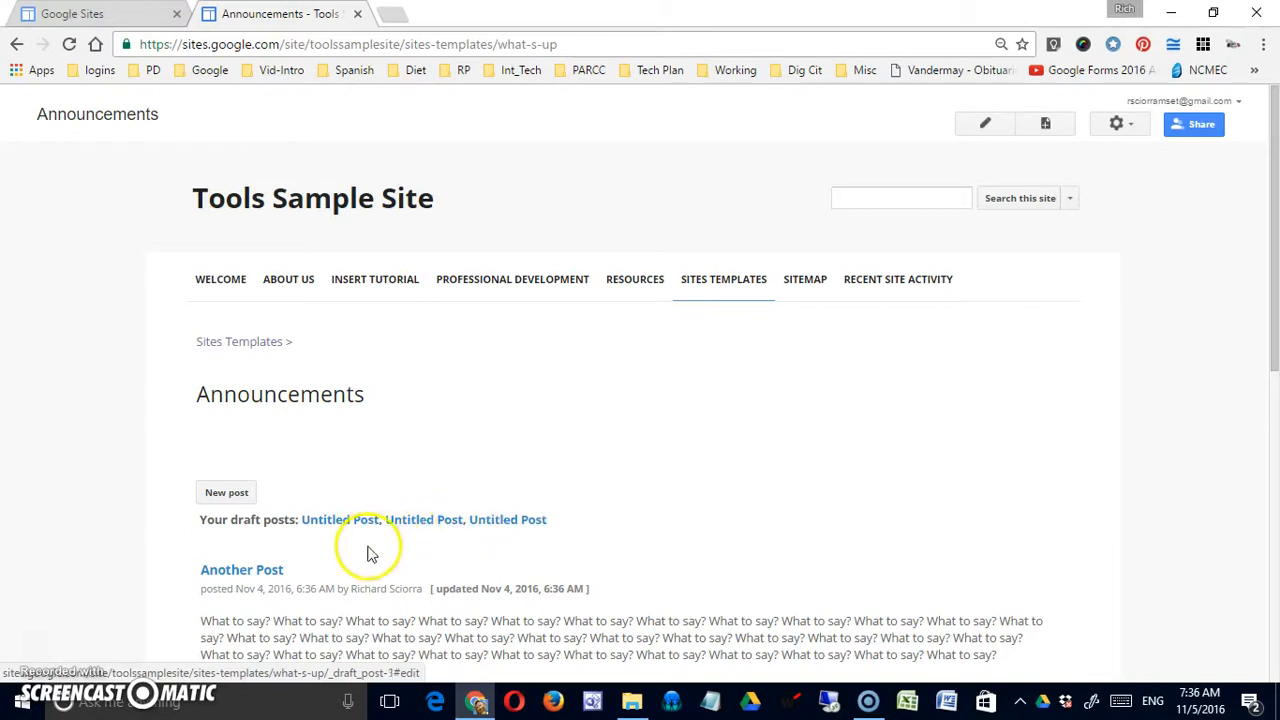
pyautogui.scroll(-4, 366, 546)
pyautogui.click(270, 376)
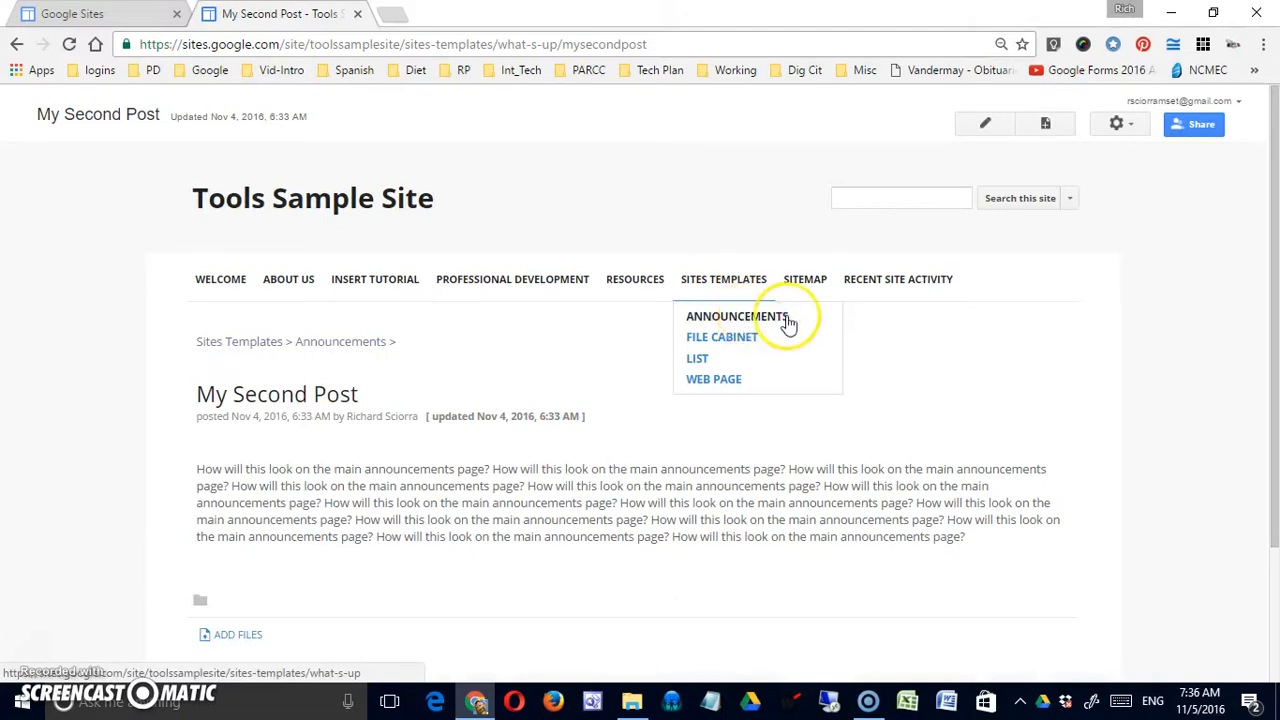
pyautogui.click(729, 321)
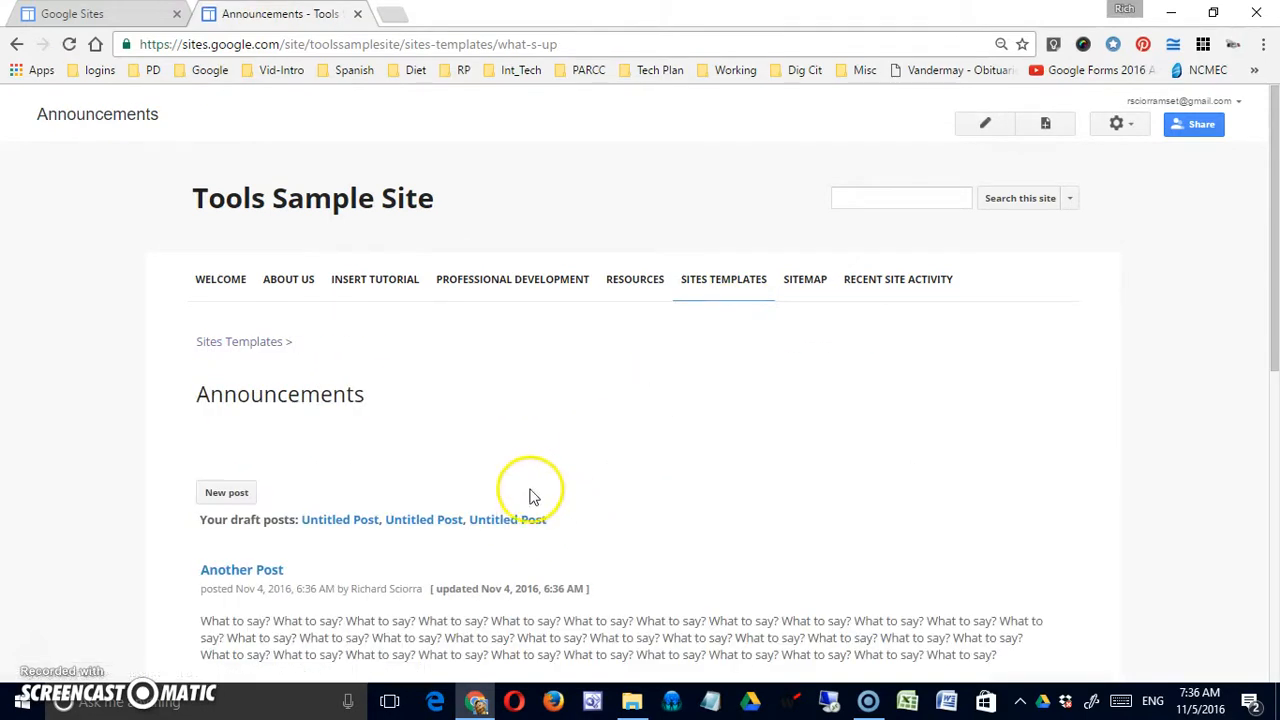
pyautogui.scroll(-4, 505, 492)
pyautogui.click(216, 599)
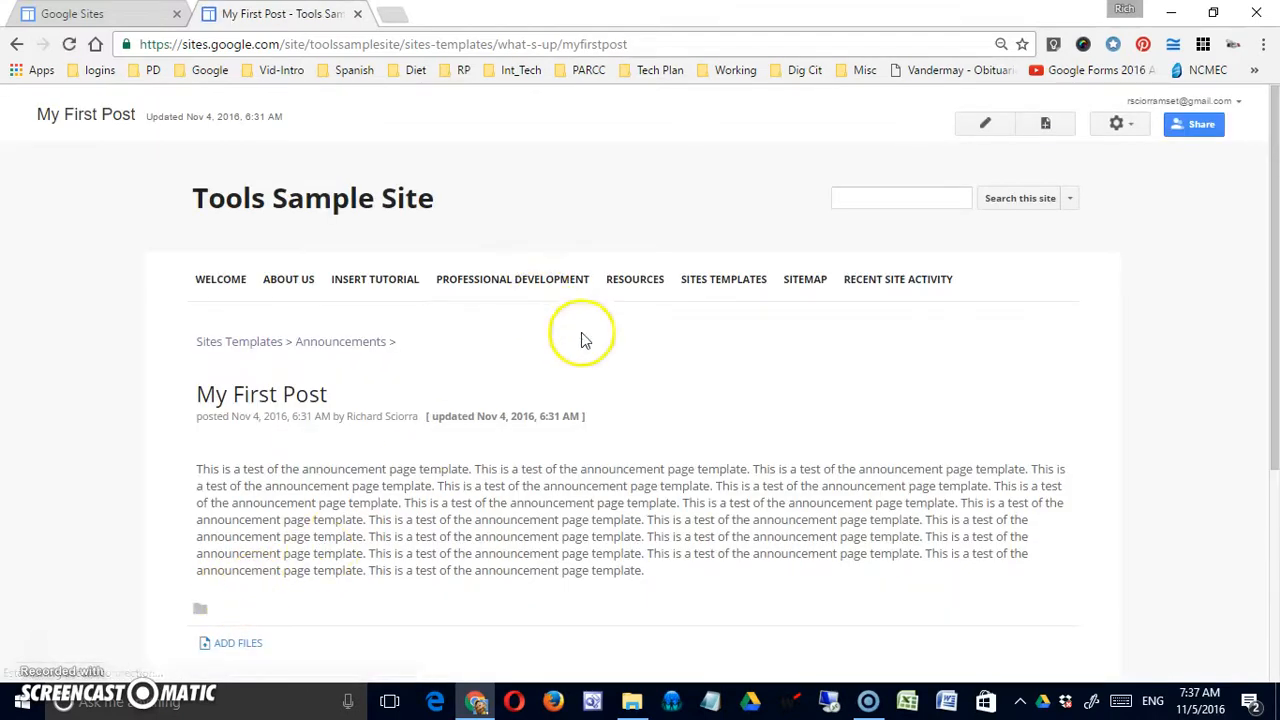
pyautogui.click(20, 44)
pyautogui.scroll(4, 539, 336)
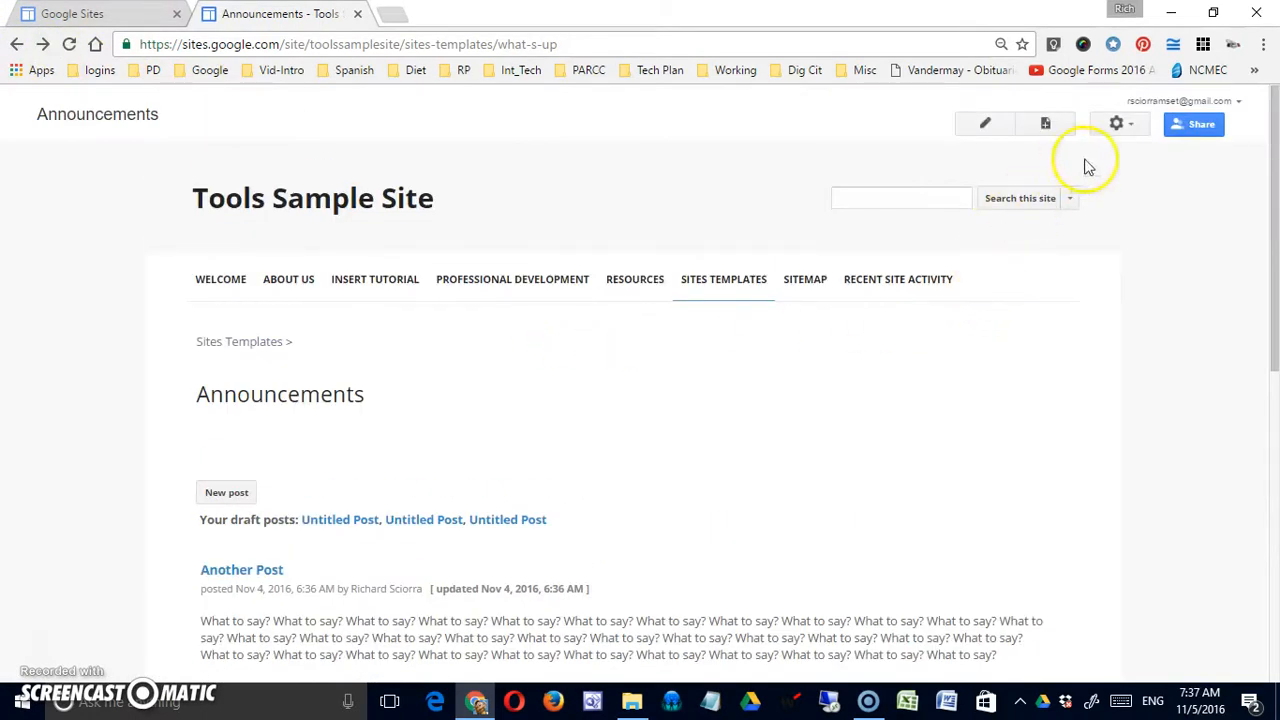
# Open the site layout editor, turn on the sidebar and turn off the horizontal navigation.
pyautogui.click(1120, 124)
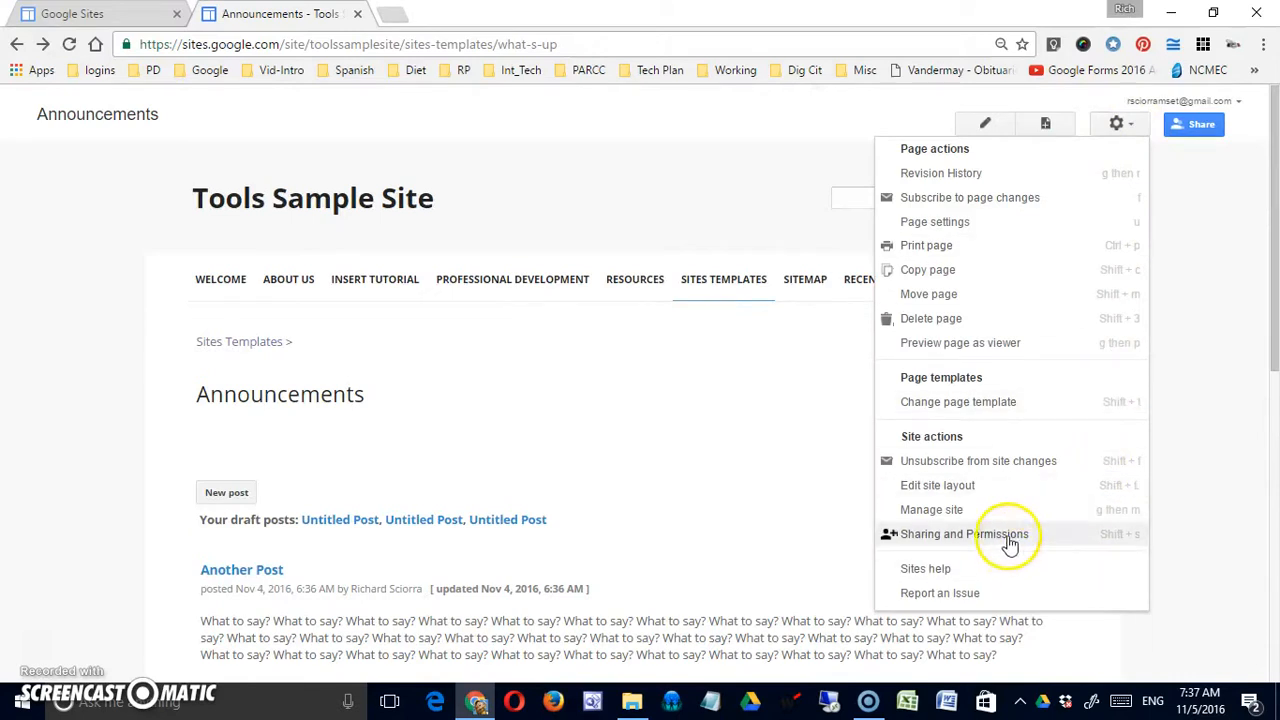
pyautogui.click(1003, 487)
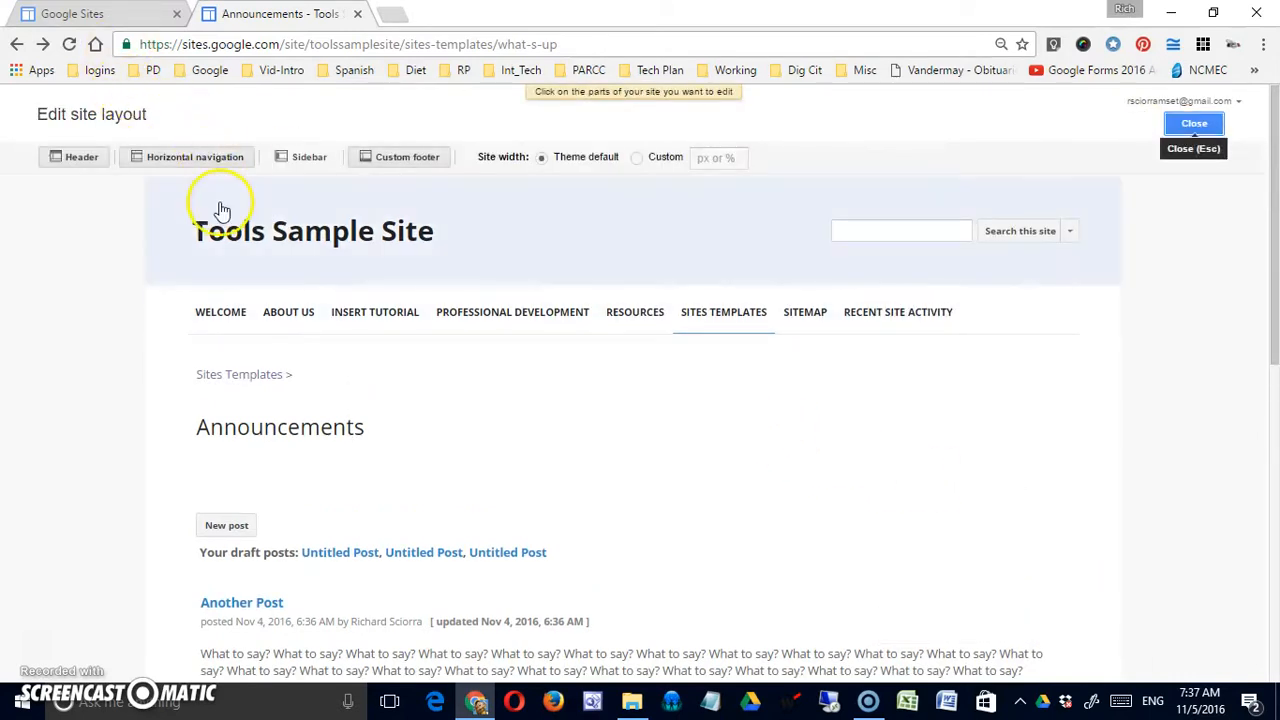
pyautogui.click(298, 157)
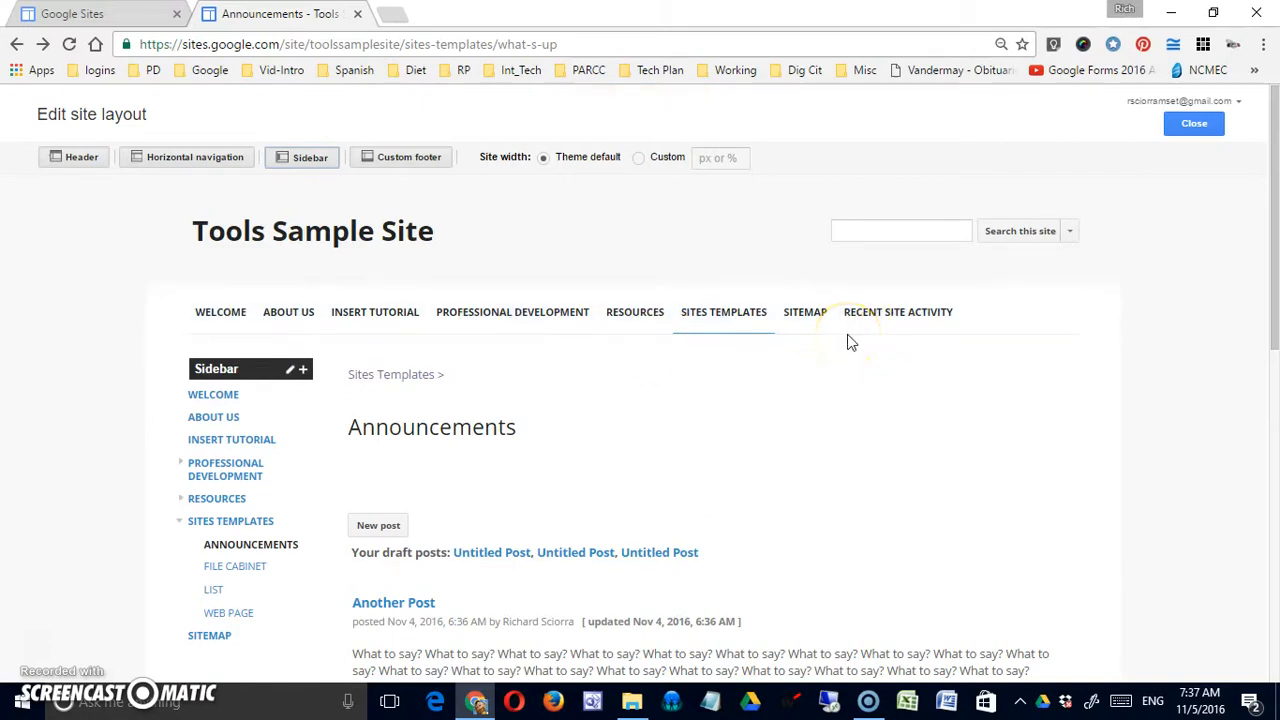
pyautogui.click(199, 159)
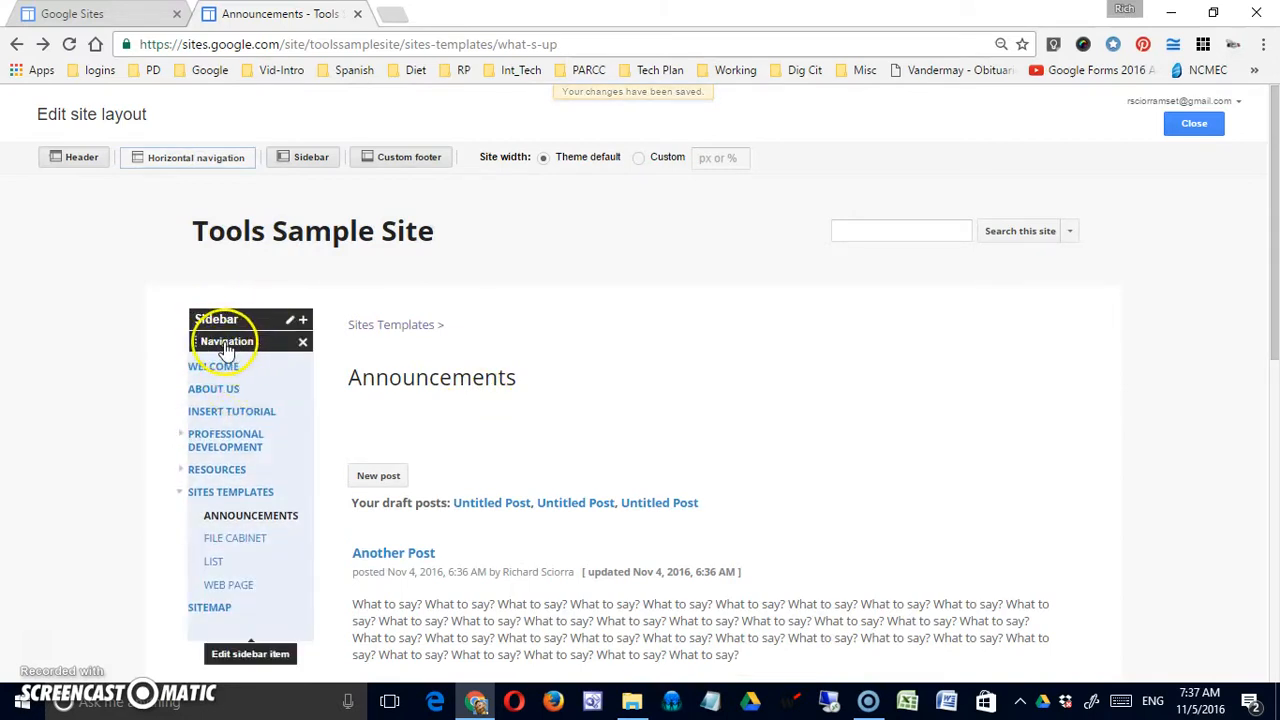
# Include a Recent site activity link in the sidebar navigation, save the configuration and close the layout editor.
pyautogui.click(227, 343)
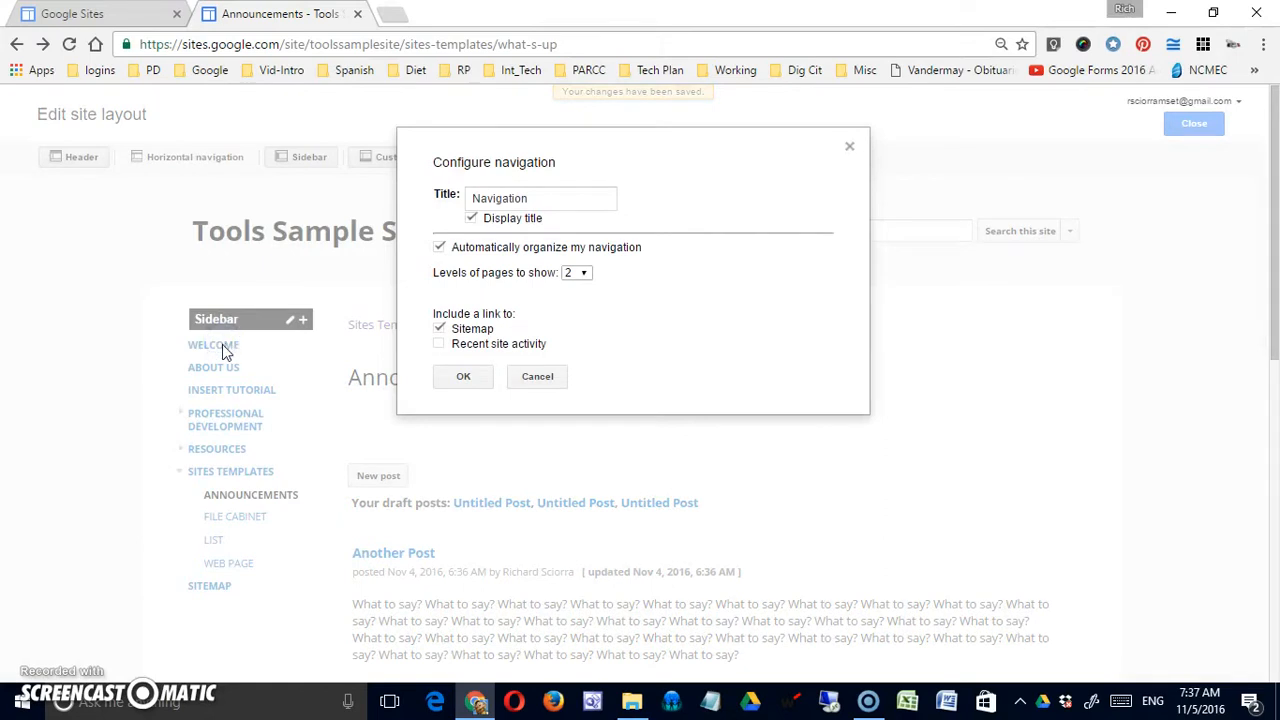
pyautogui.click(244, 350)
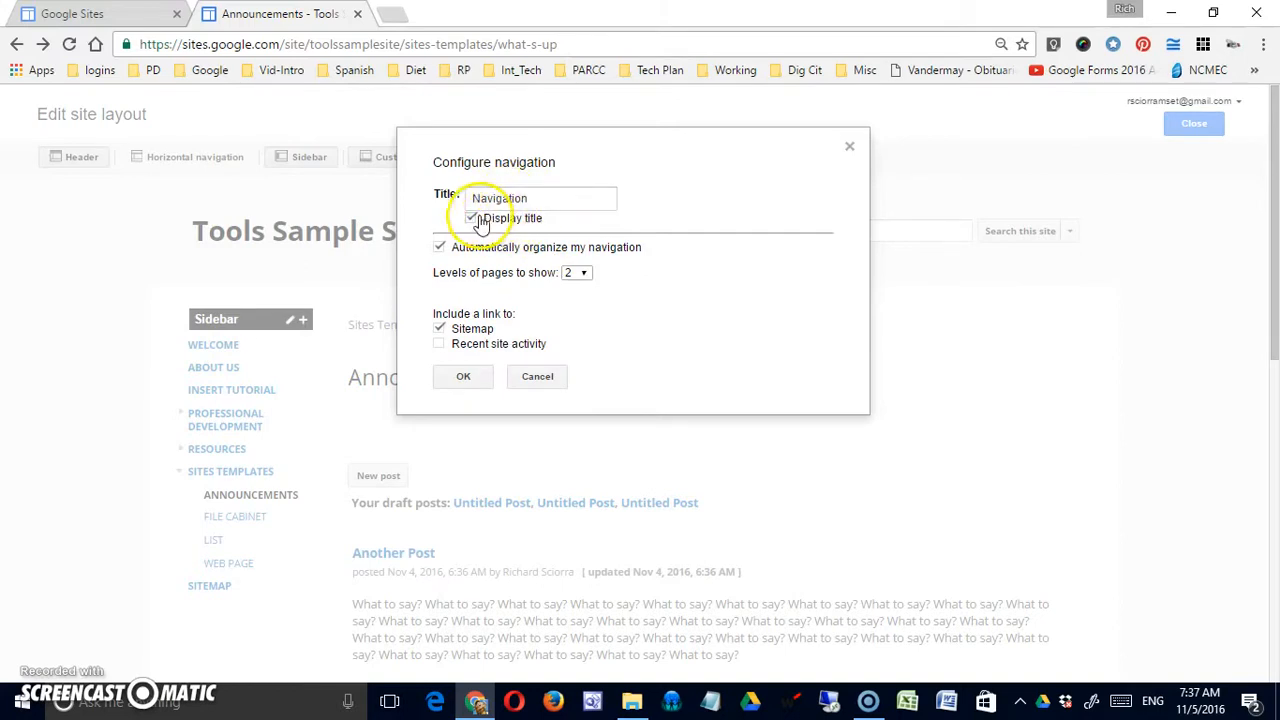
pyautogui.moveTo(543, 198); pyautogui.dragTo(470, 200)
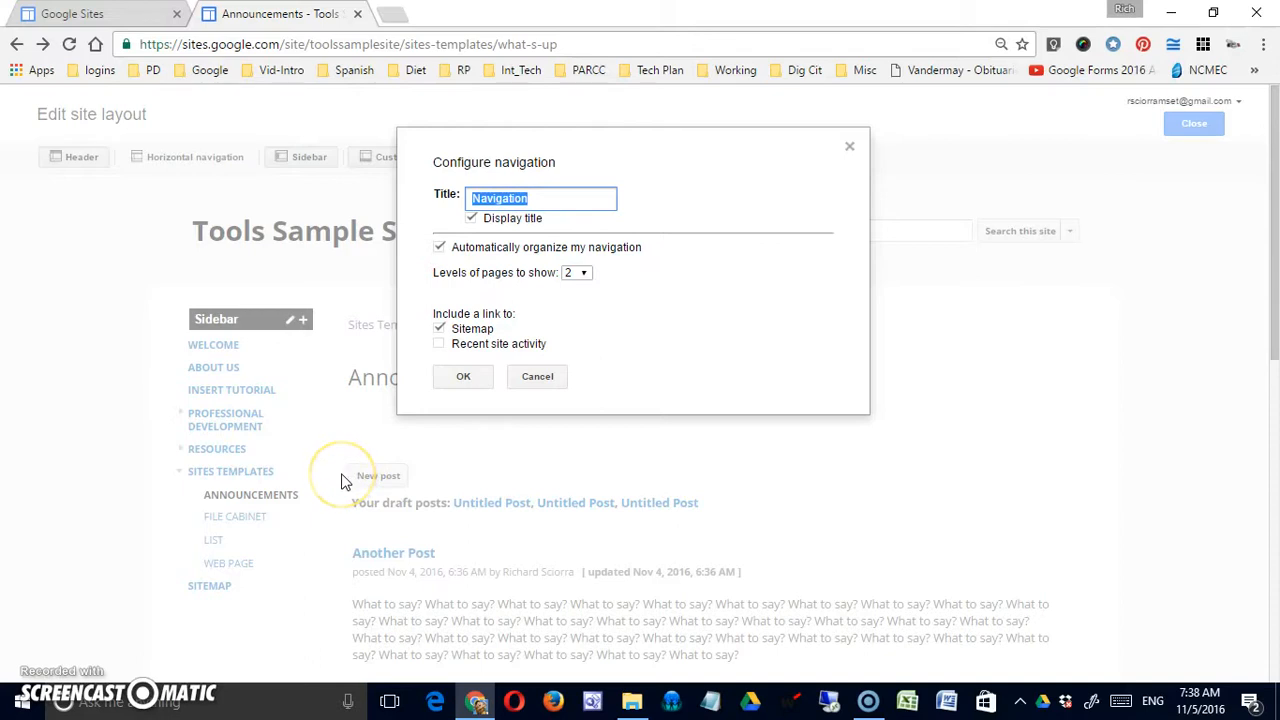
pyautogui.click(590, 280)
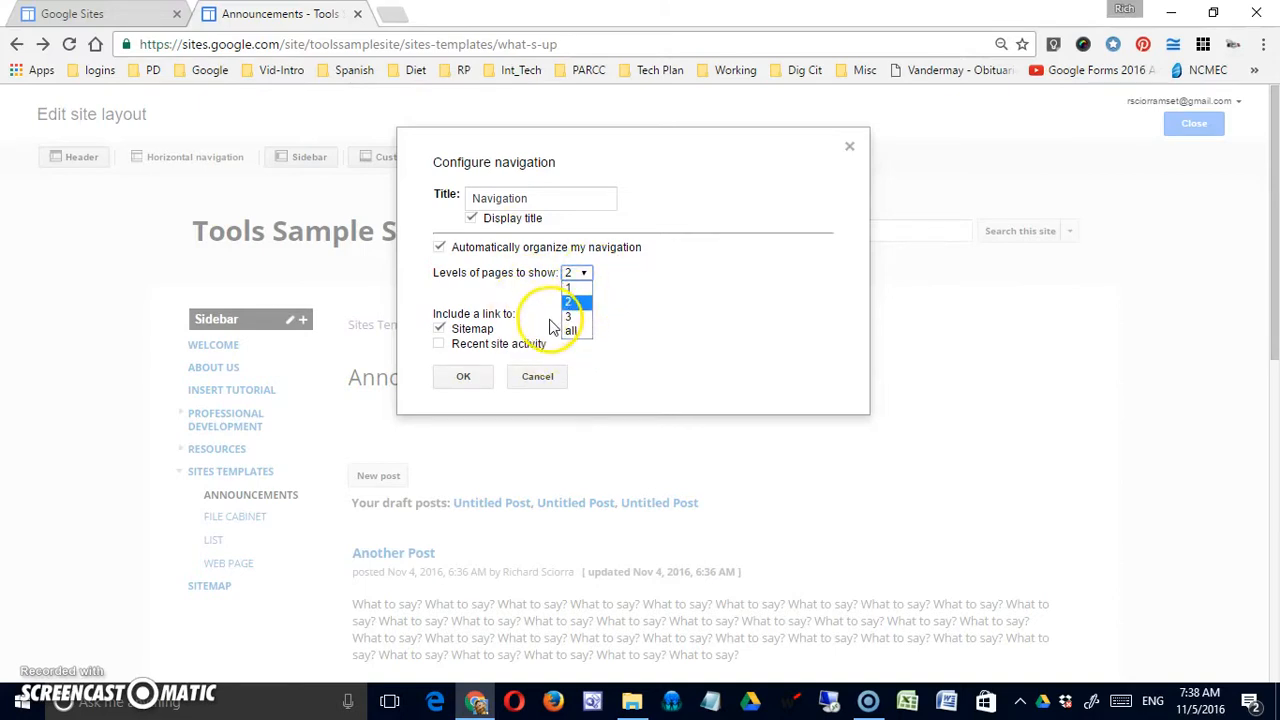
pyautogui.click(439, 344)
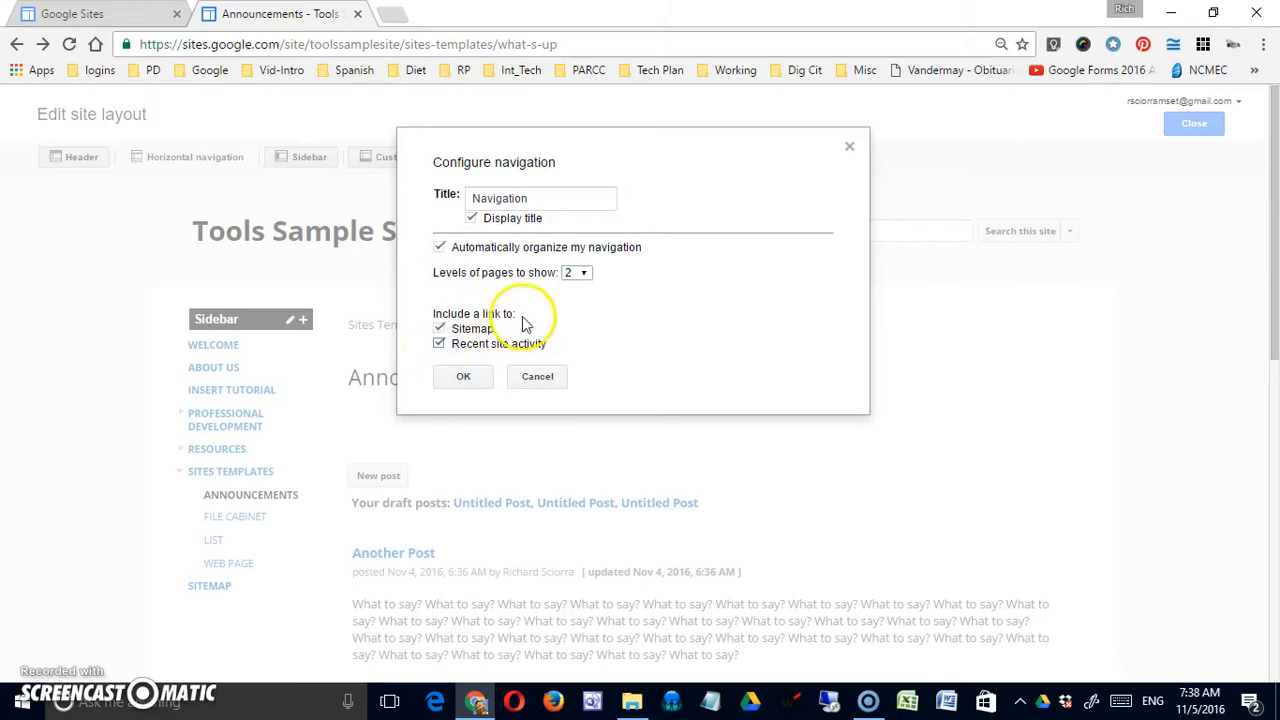
pyautogui.click(463, 377)
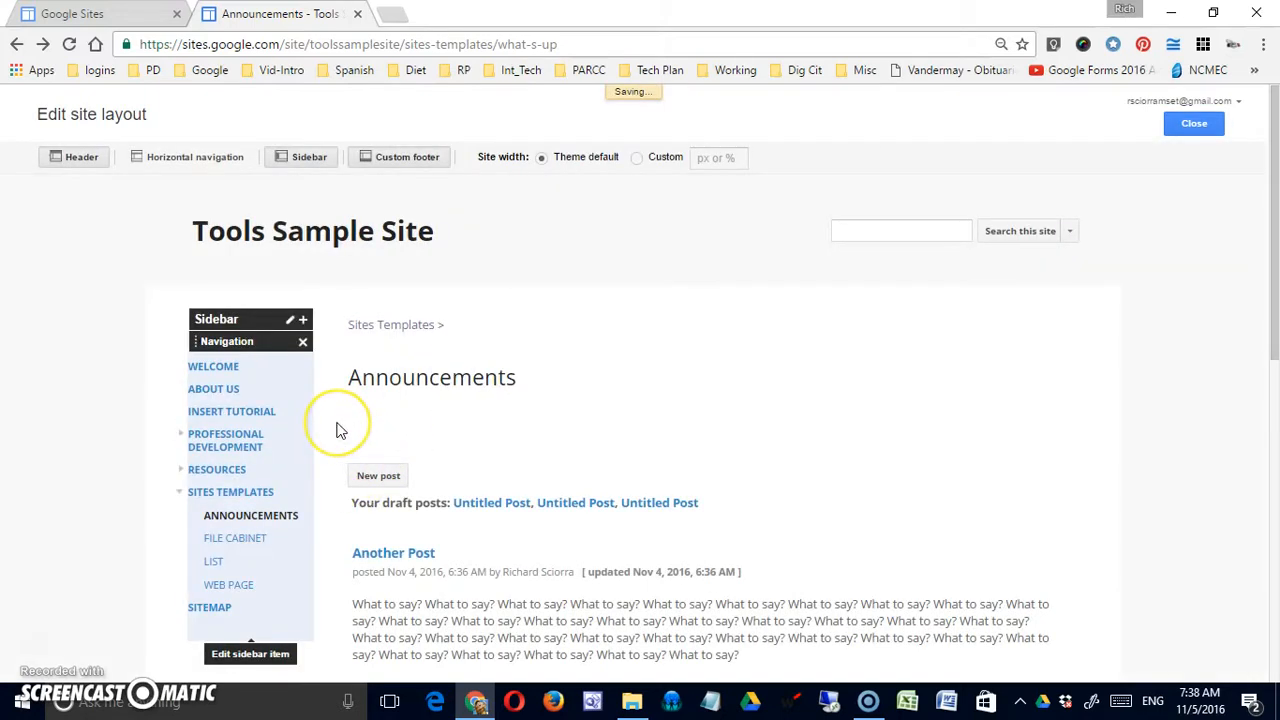
pyautogui.click(1185, 123)
# View the Sitemap page with Resources and Professional Development expanded, and open Recent Site Activity.
pyautogui.scroll(-5, 734, 371)
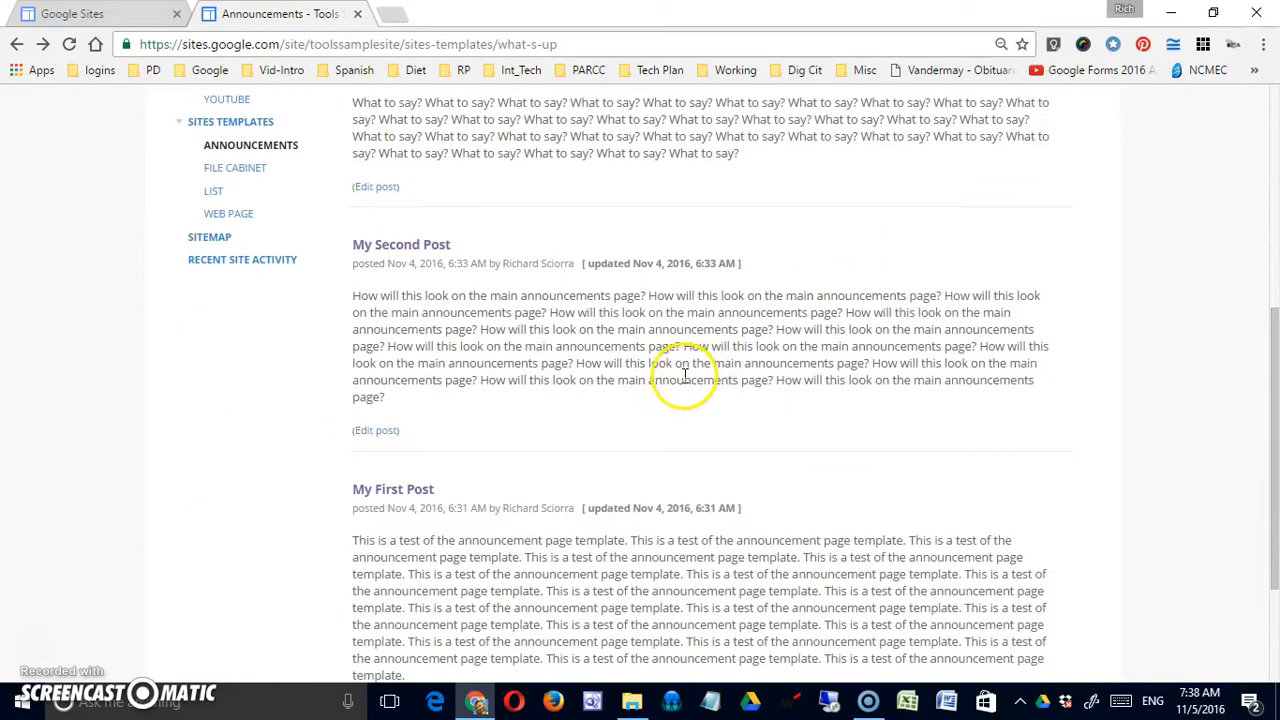
pyautogui.click(203, 241)
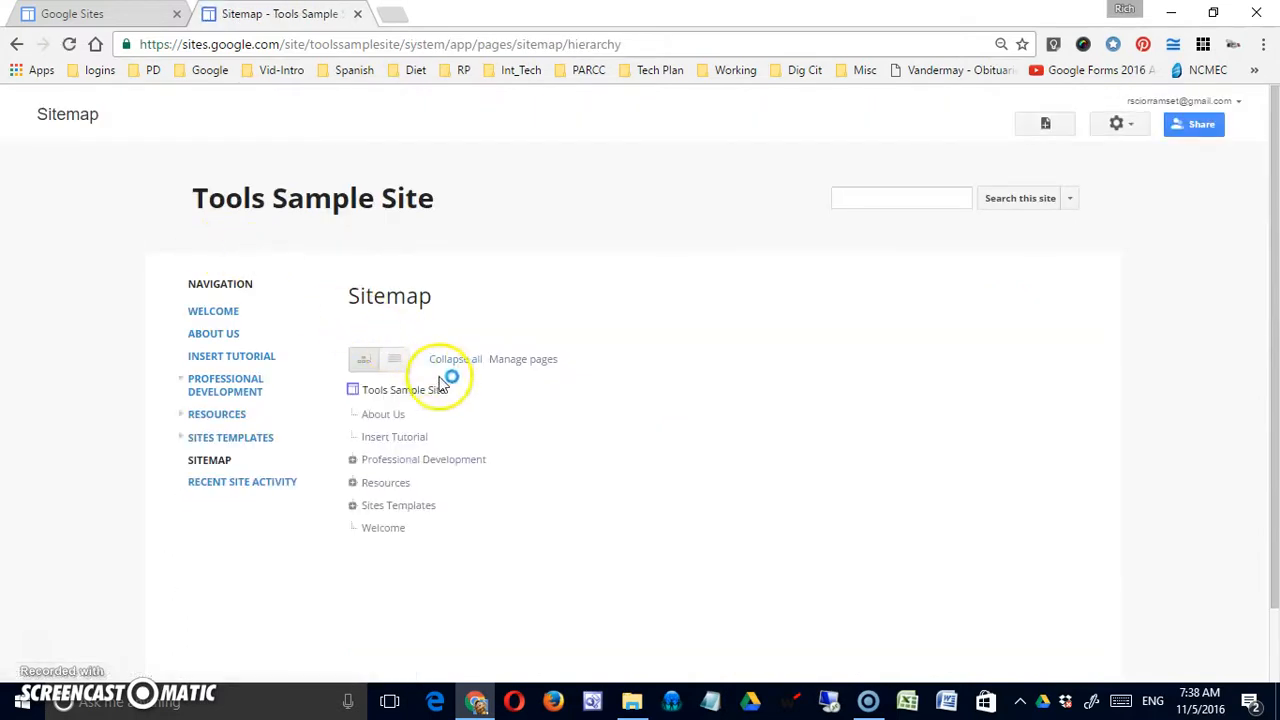
pyautogui.click(352, 483)
pyautogui.click(352, 460)
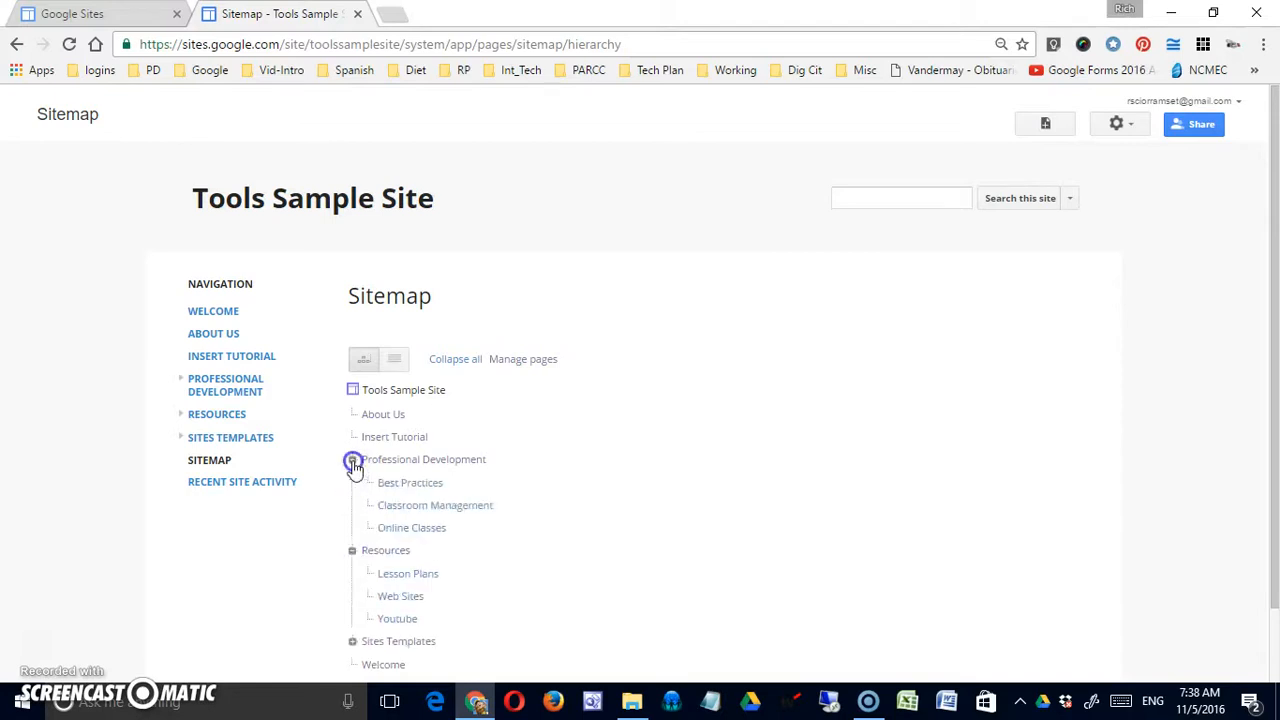
pyautogui.scroll(-1, 425, 483)
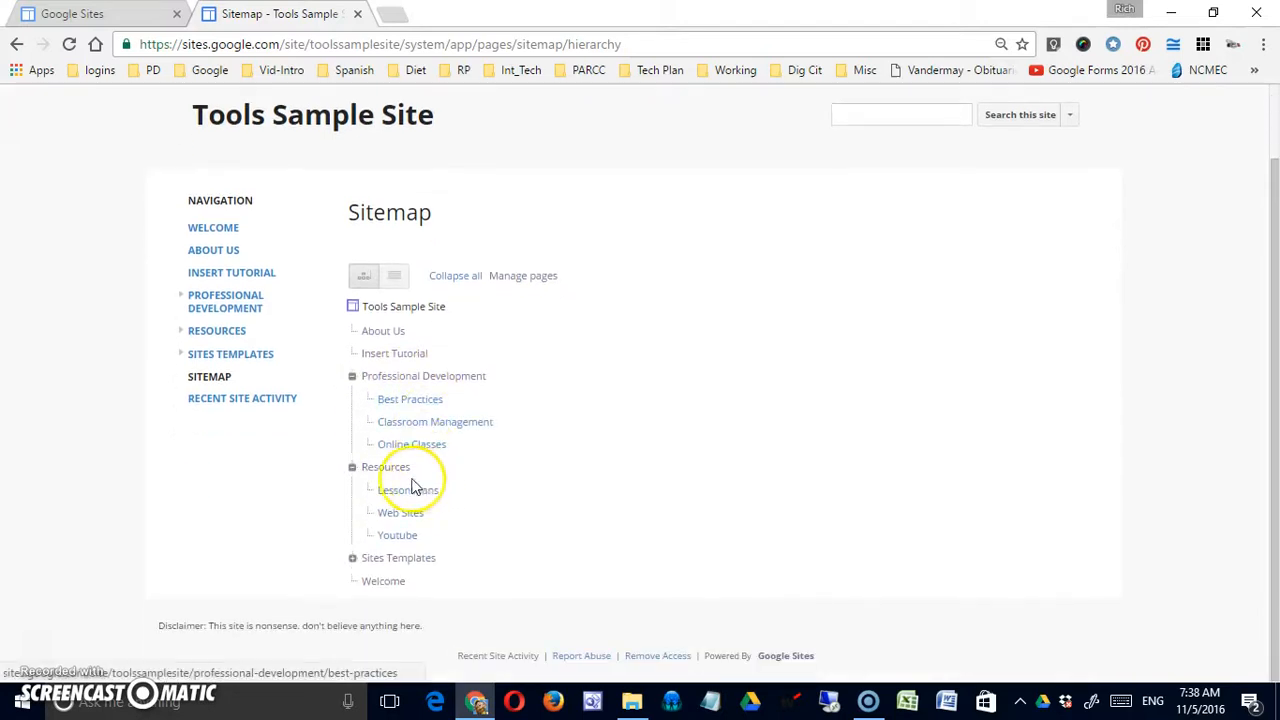
pyautogui.click(262, 400)
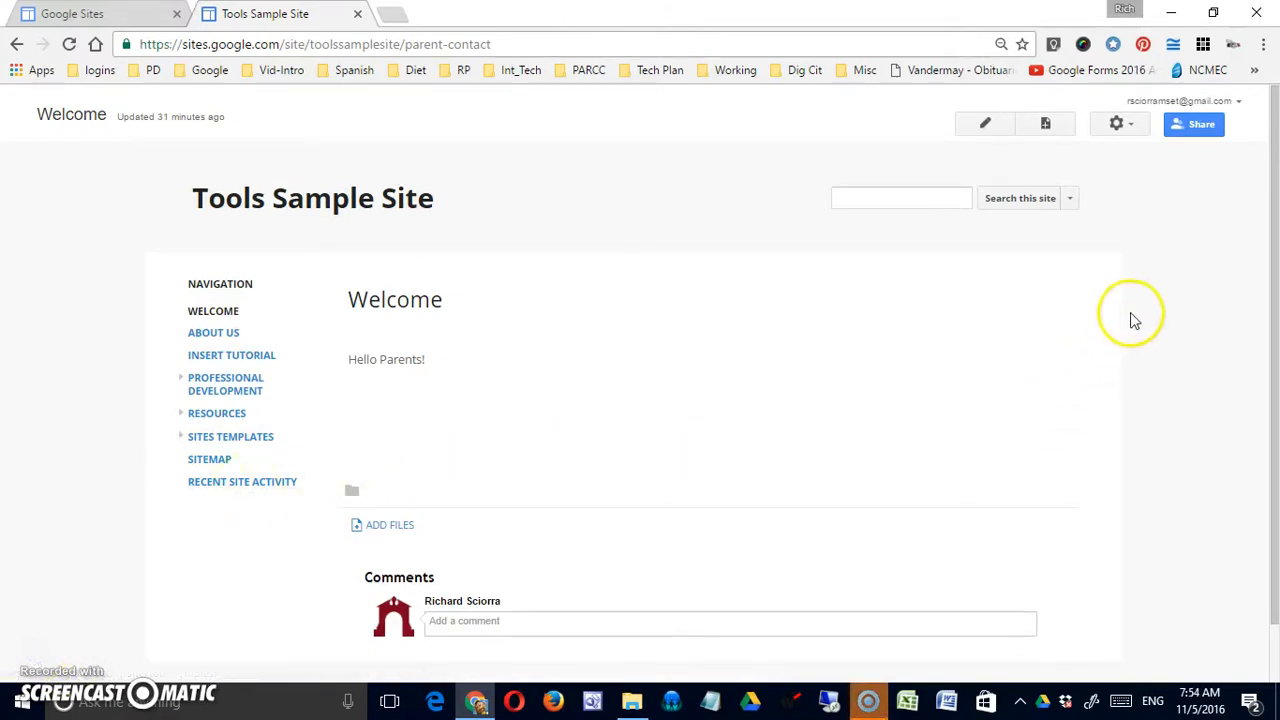
# Open the sidebar navigation's configuration in the site layout editor and turn off automatic organization of the navigation.
pyautogui.click(1122, 123)
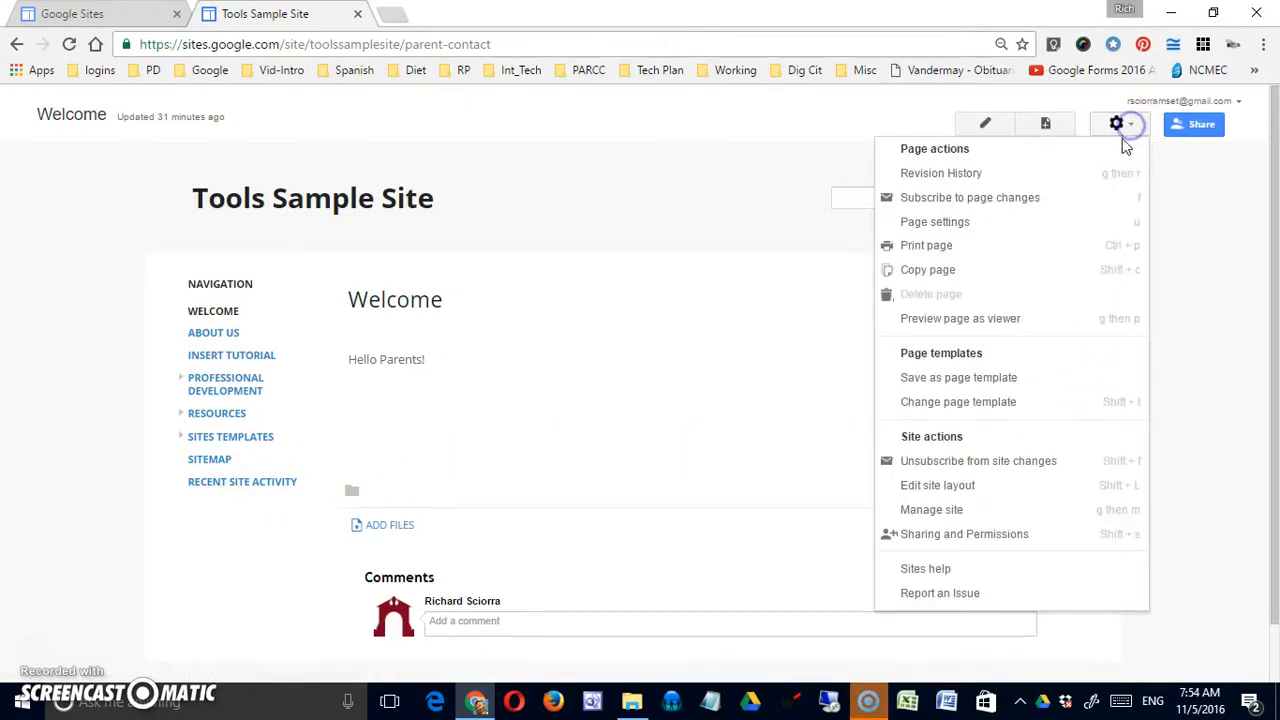
pyautogui.click(1012, 495)
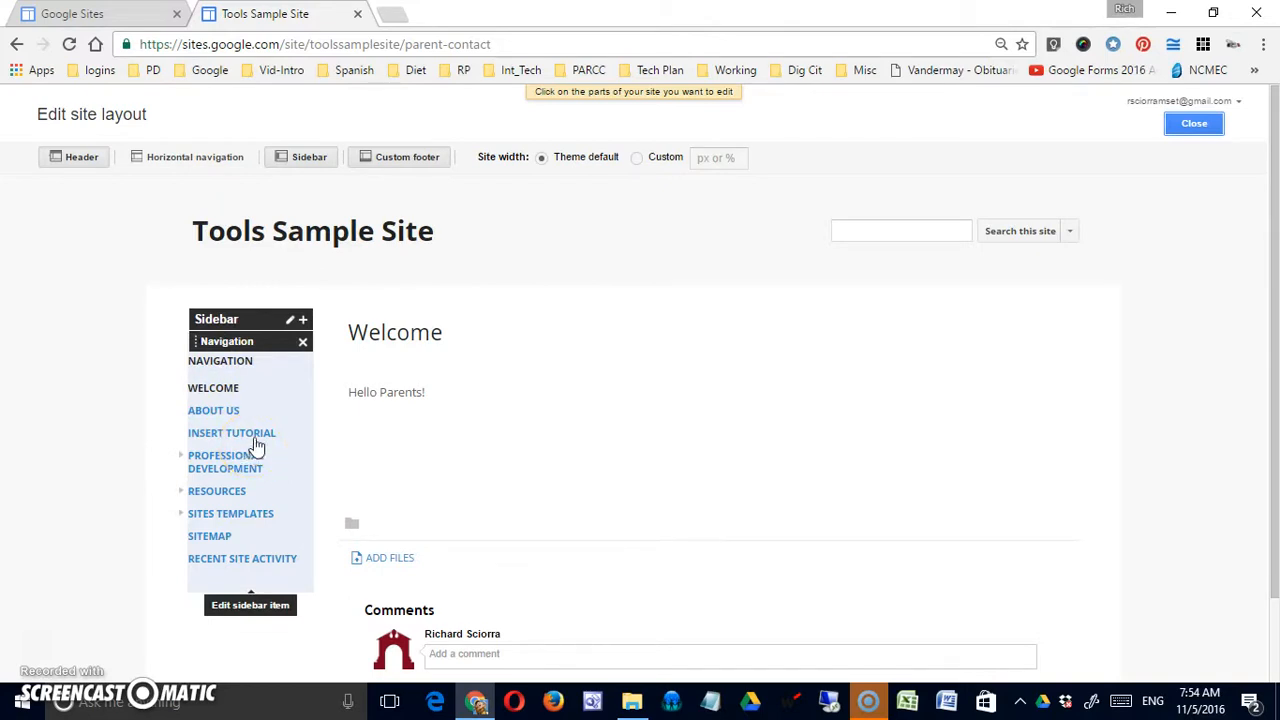
pyautogui.click(215, 345)
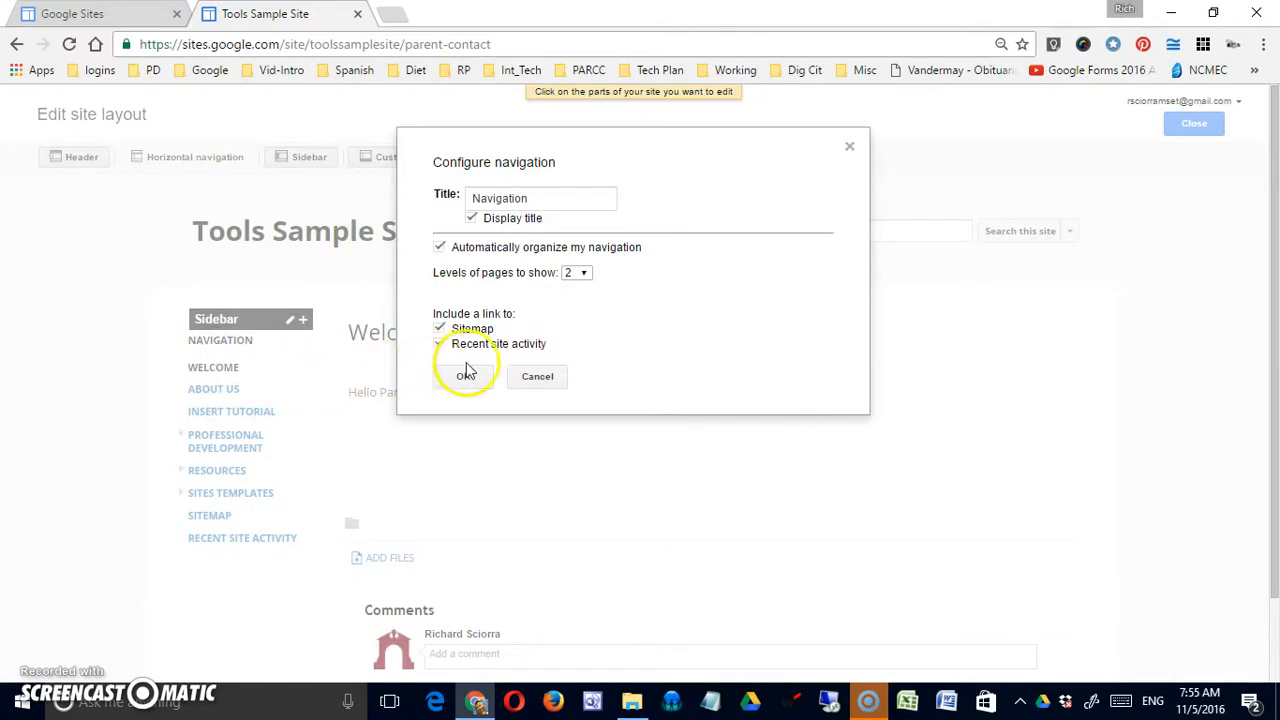
pyautogui.click(440, 248)
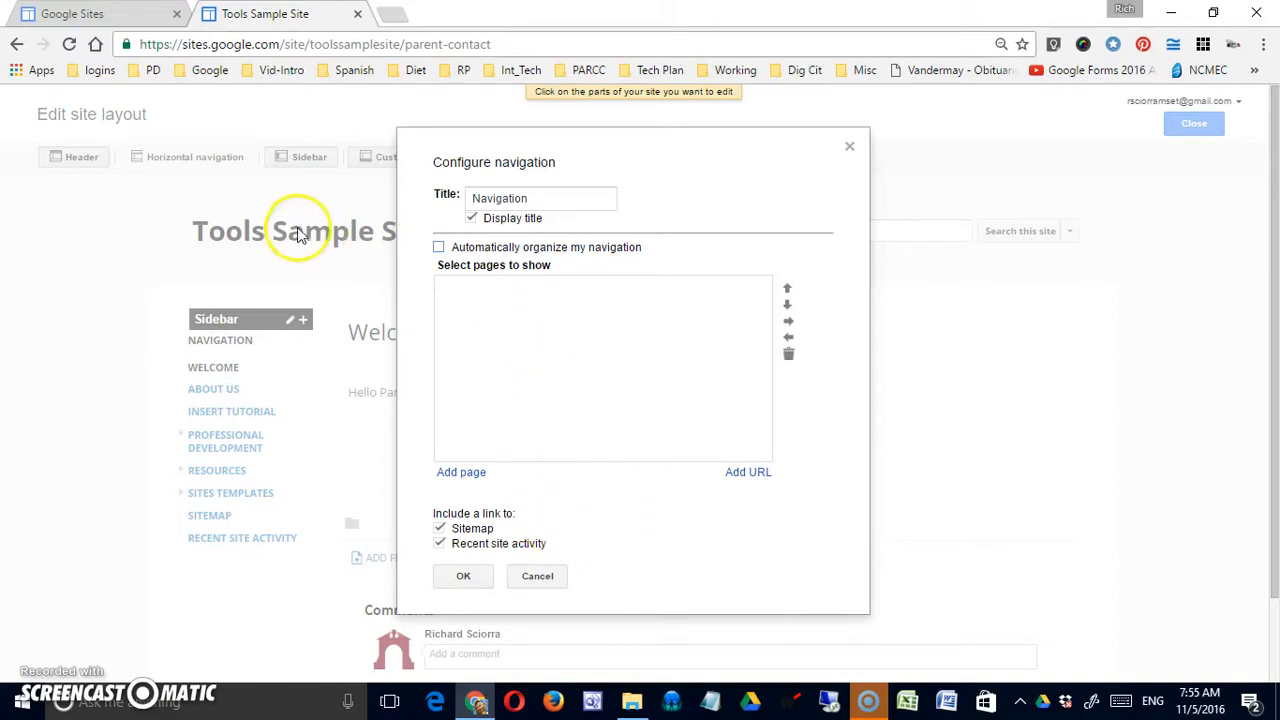
# Add the About Us, Sites Templates and Professional Development pages to the sidebar navigation.
pyautogui.click(462, 472)
pyautogui.scroll(-1, 680, 534)
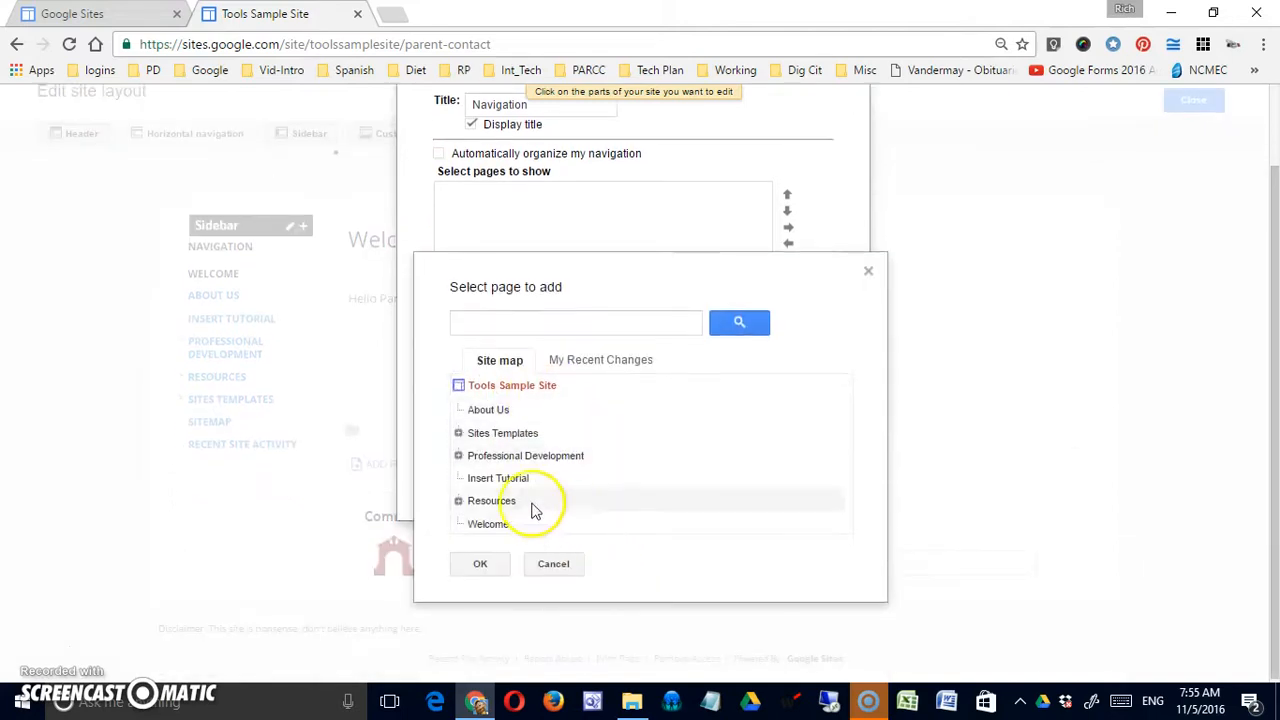
pyautogui.click(505, 409)
pyautogui.click(482, 563)
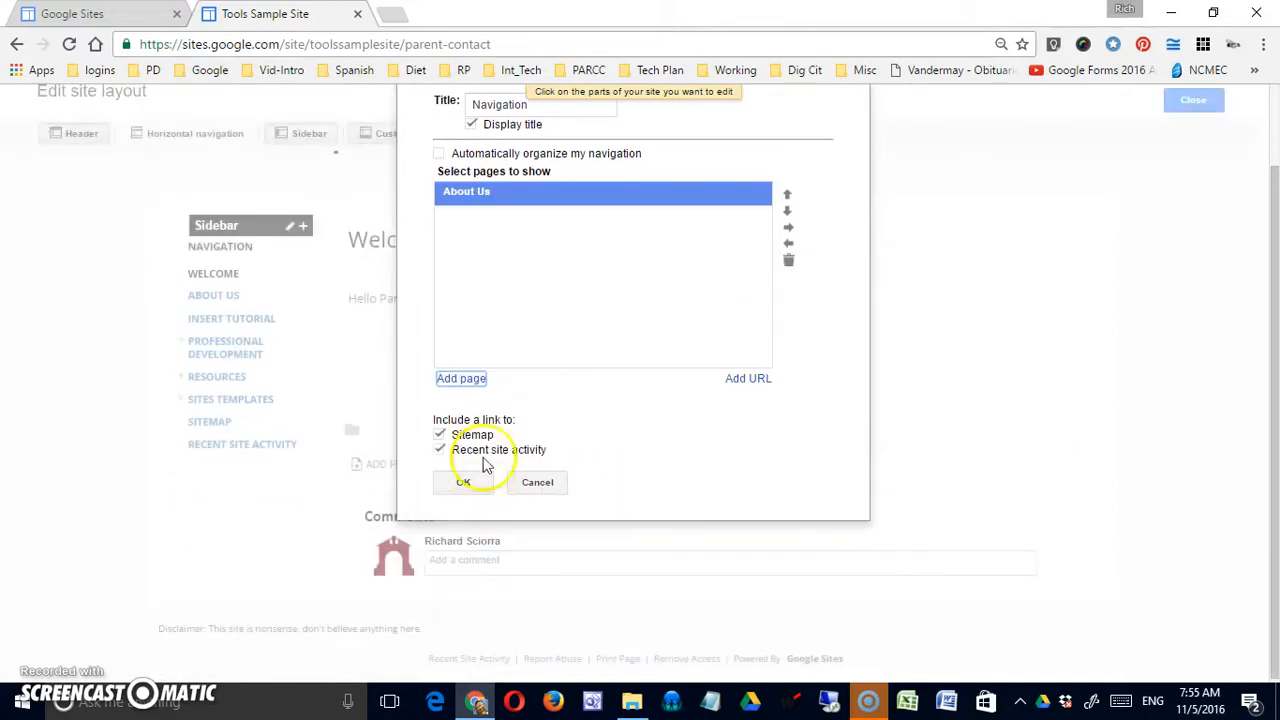
pyautogui.click(470, 376)
pyautogui.click(495, 526)
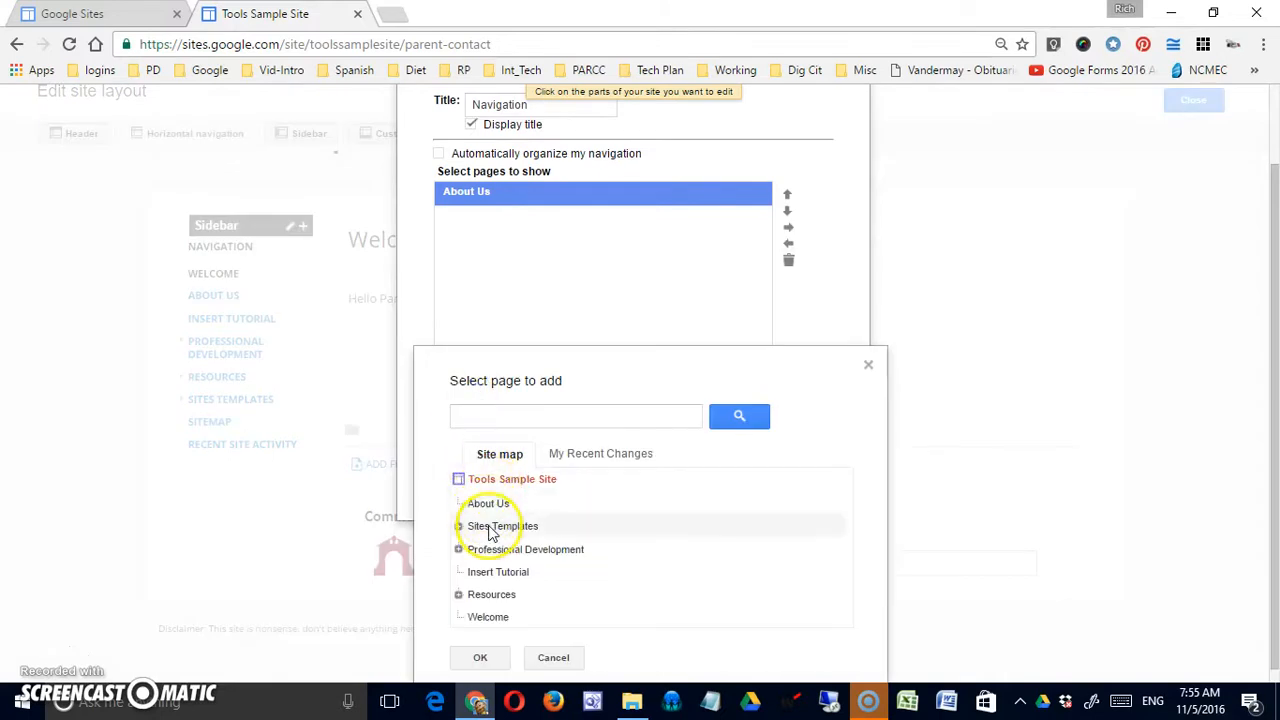
pyautogui.click(480, 660)
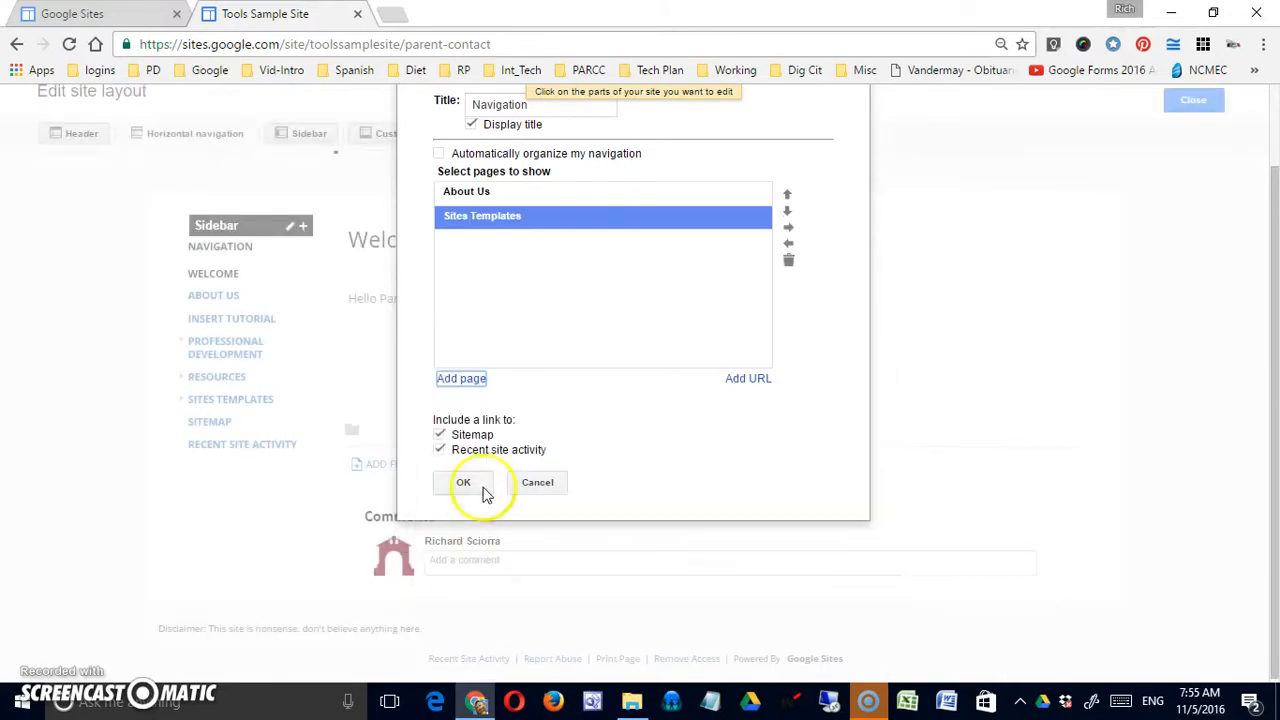
pyautogui.click(472, 375)
pyautogui.click(494, 549)
pyautogui.click(489, 658)
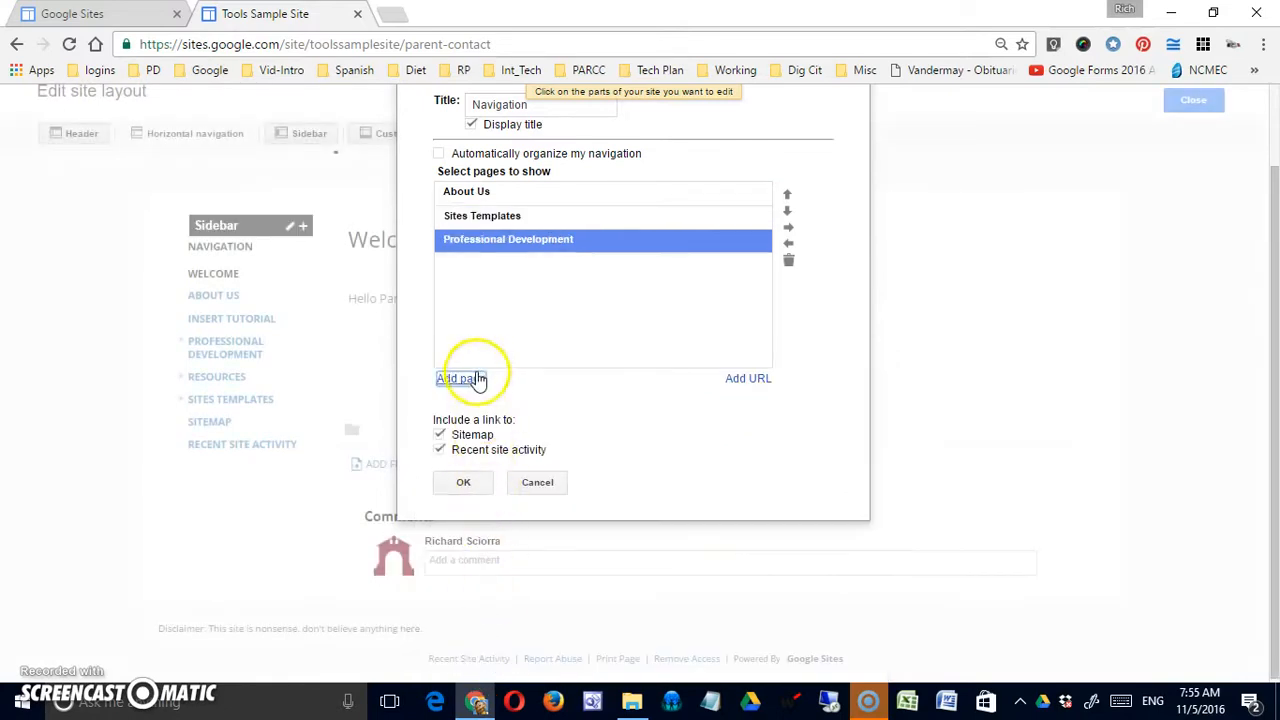
# Add the Insert Tutorial page to the navigation and move it directly below About Us.
pyautogui.click(471, 376)
pyautogui.click(492, 571)
pyautogui.click(480, 658)
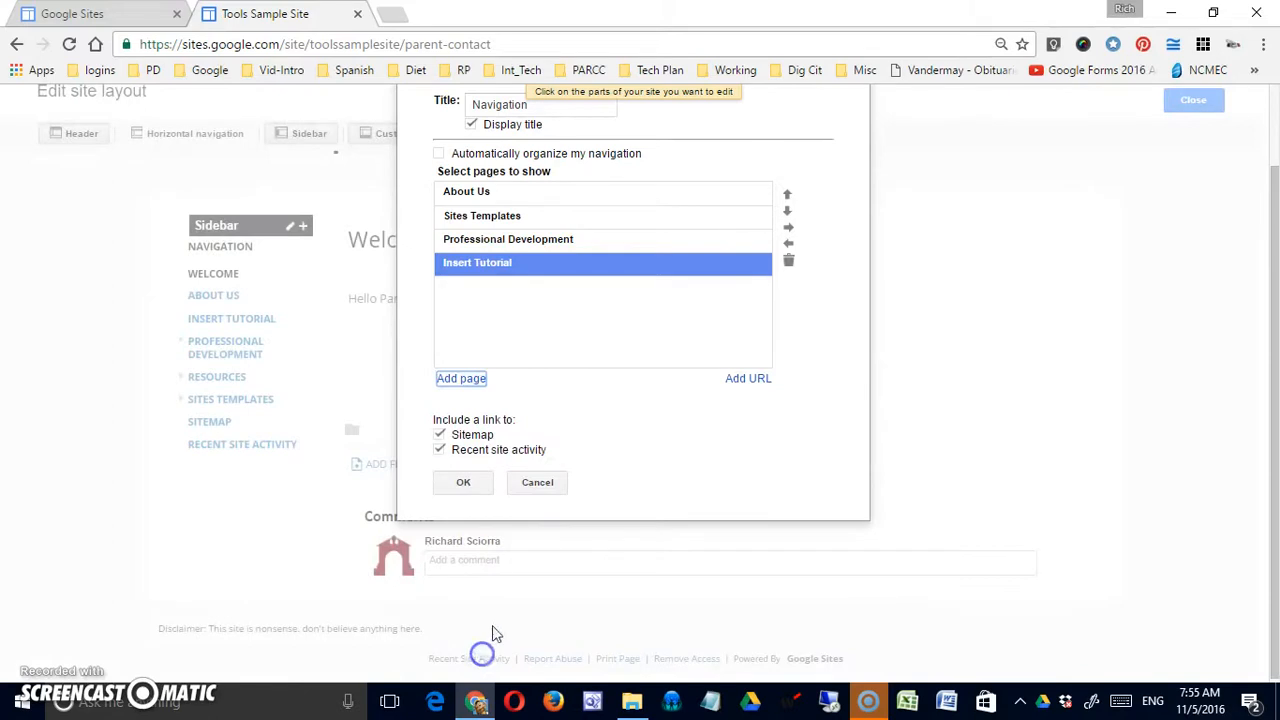
pyautogui.click(787, 196)
pyautogui.click(787, 196)
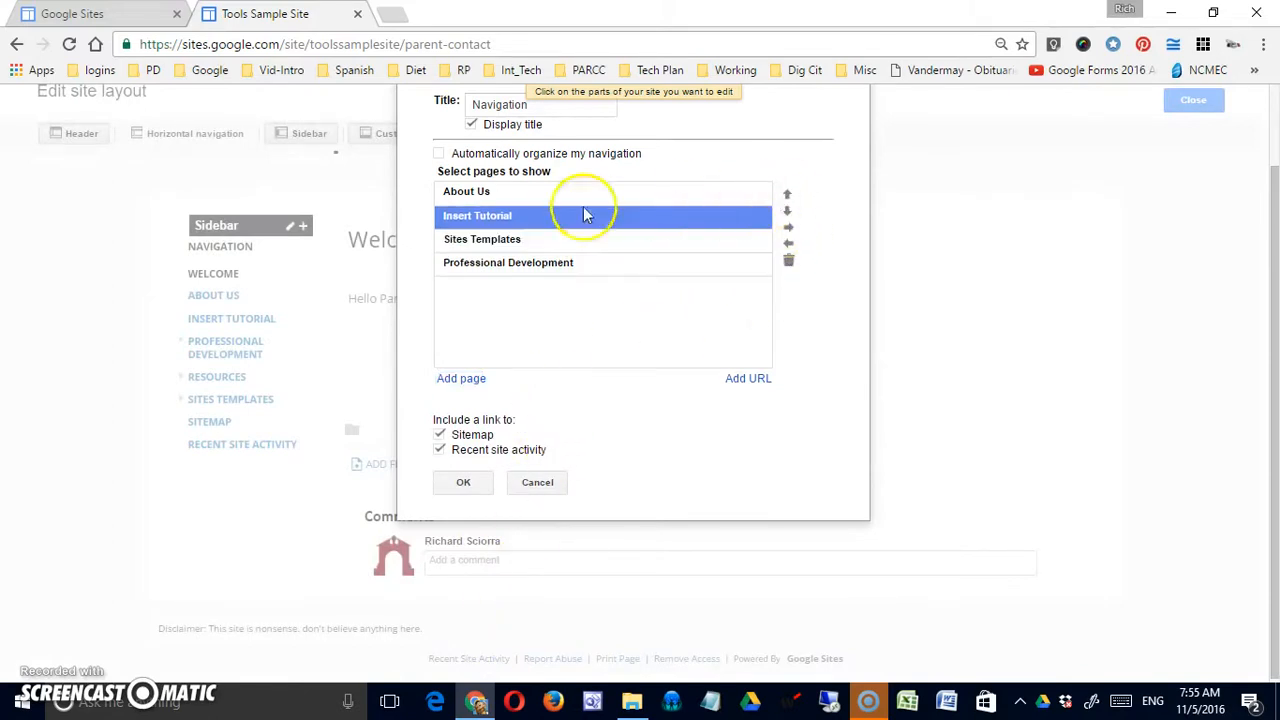
# Add the Announcements and File Cabinet subpages of Sites Templates to the navigation below Insert Tutorial.
pyautogui.click(461, 381)
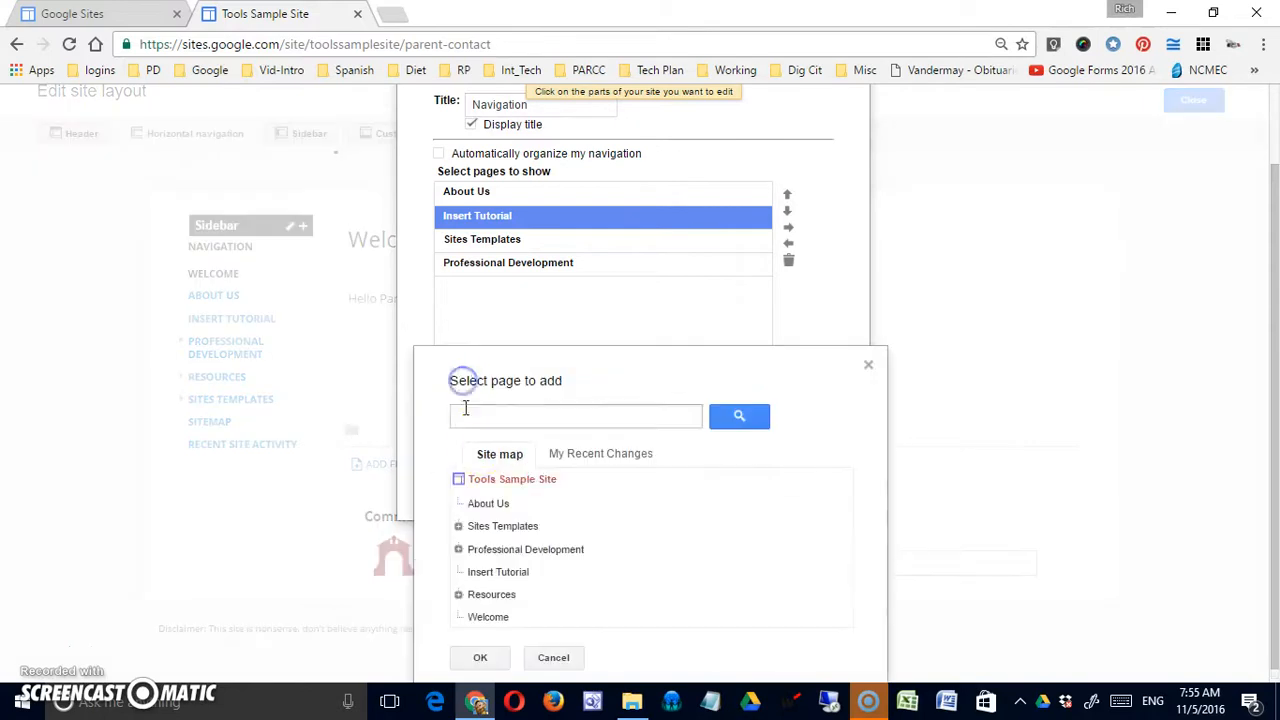
pyautogui.click(458, 527)
pyautogui.click(502, 553)
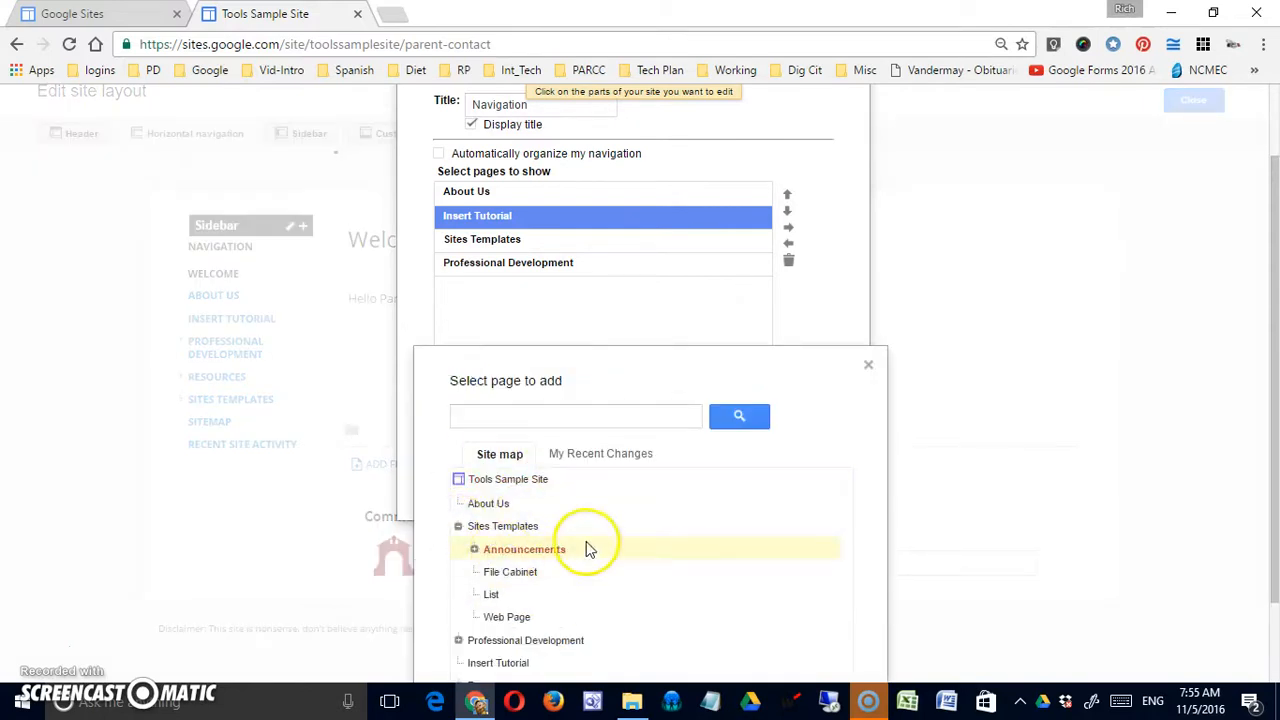
pyautogui.scroll(-1, 580, 560)
pyautogui.click(466, 650)
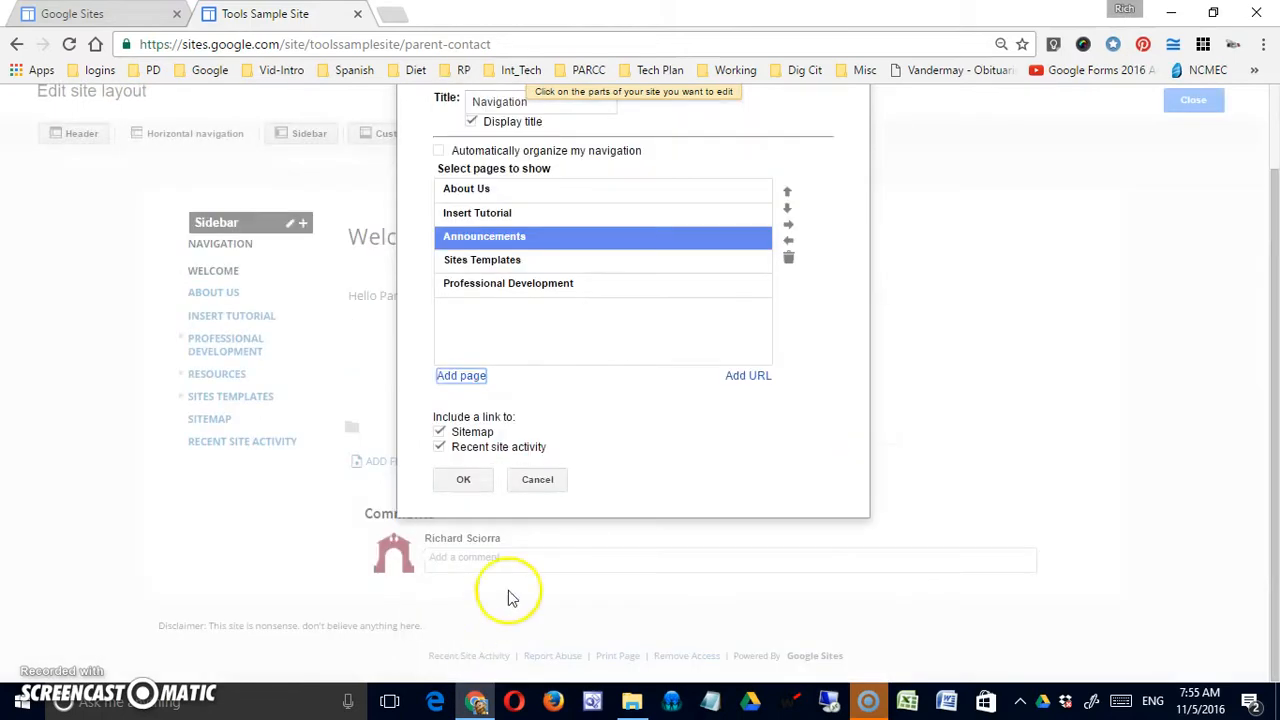
pyautogui.click(466, 375)
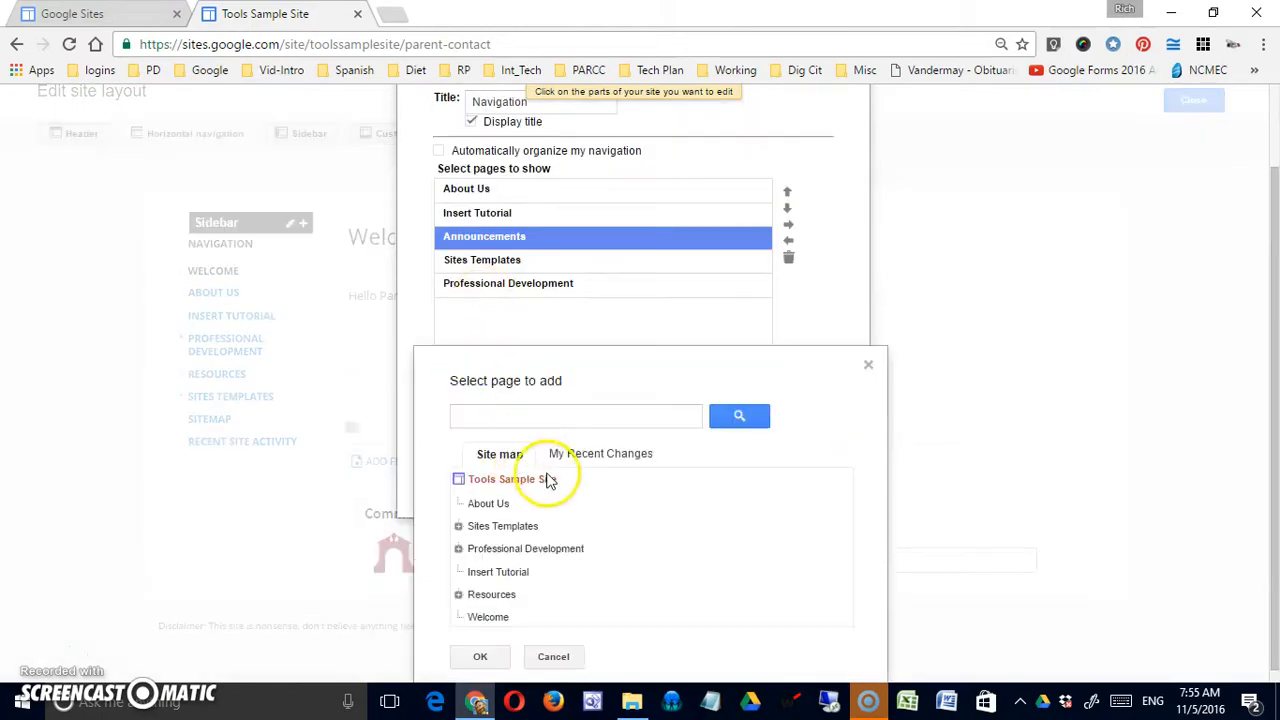
pyautogui.click(458, 513)
pyautogui.click(505, 565)
pyautogui.scroll(-1, 530, 610)
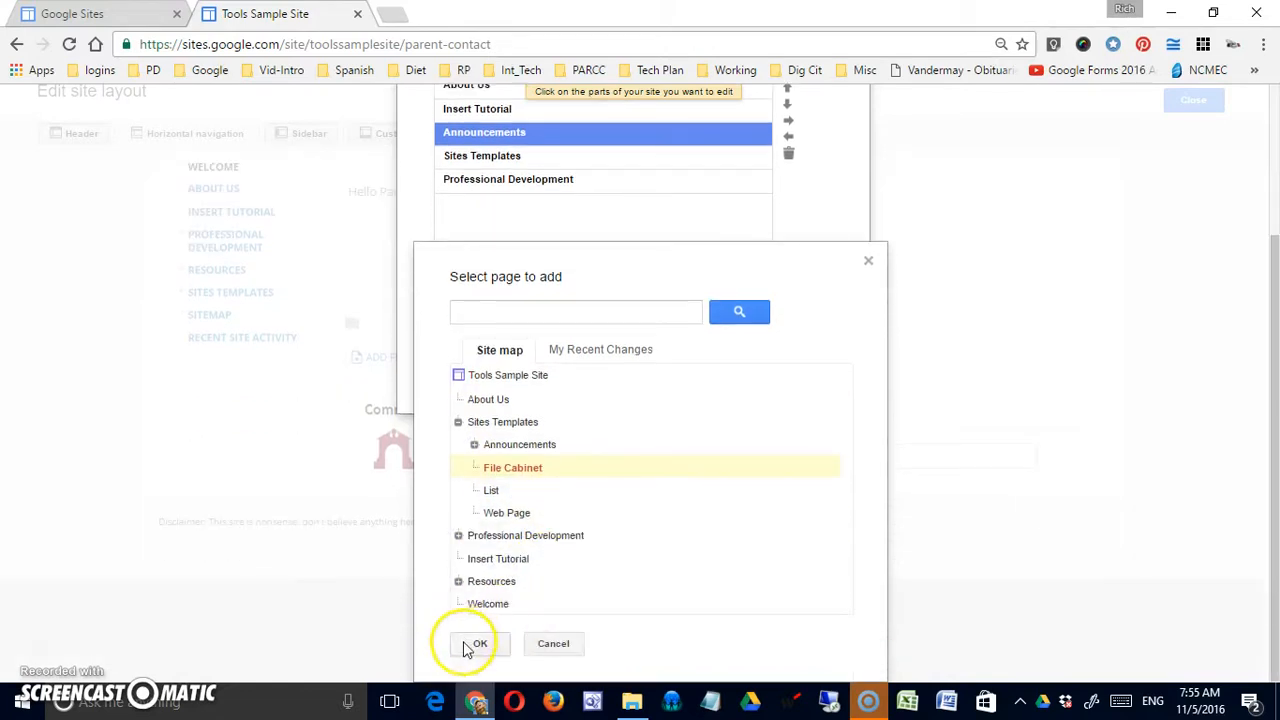
pyautogui.click(468, 646)
# Add the List and Web Page subpages of Sites Templates to the navigation below File Cabinet.
pyautogui.click(463, 376)
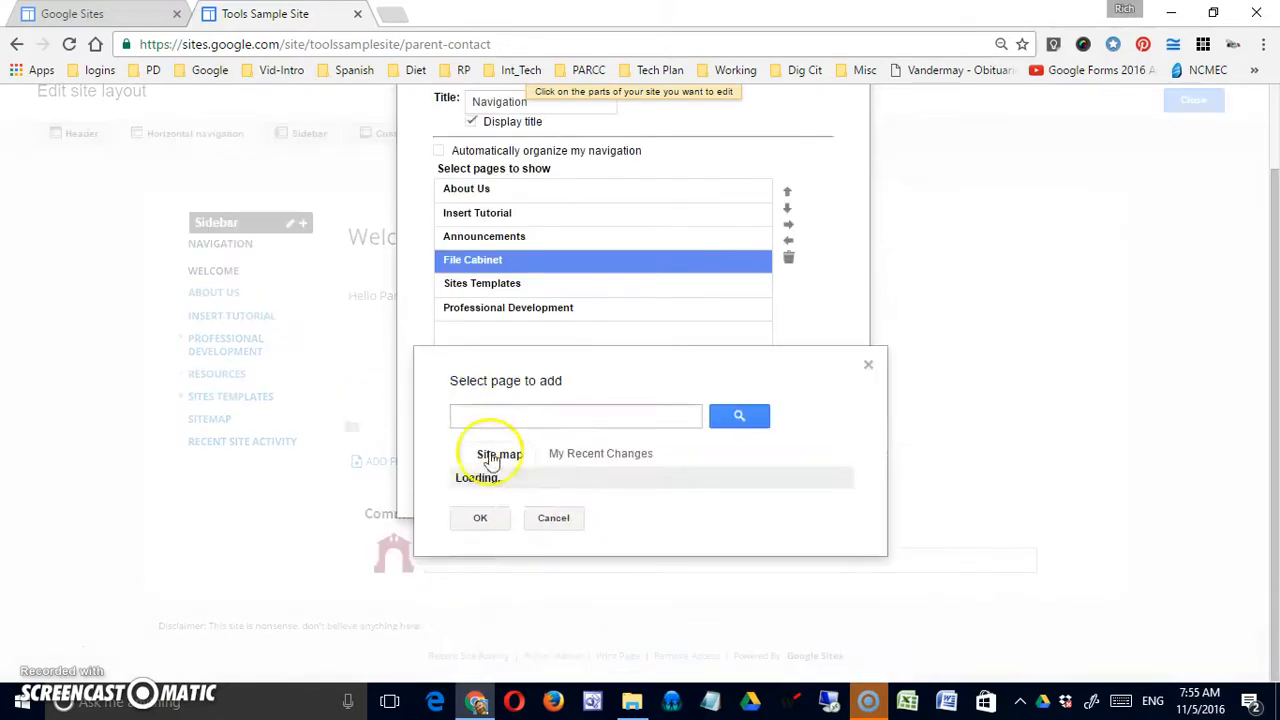
pyautogui.click(458, 513)
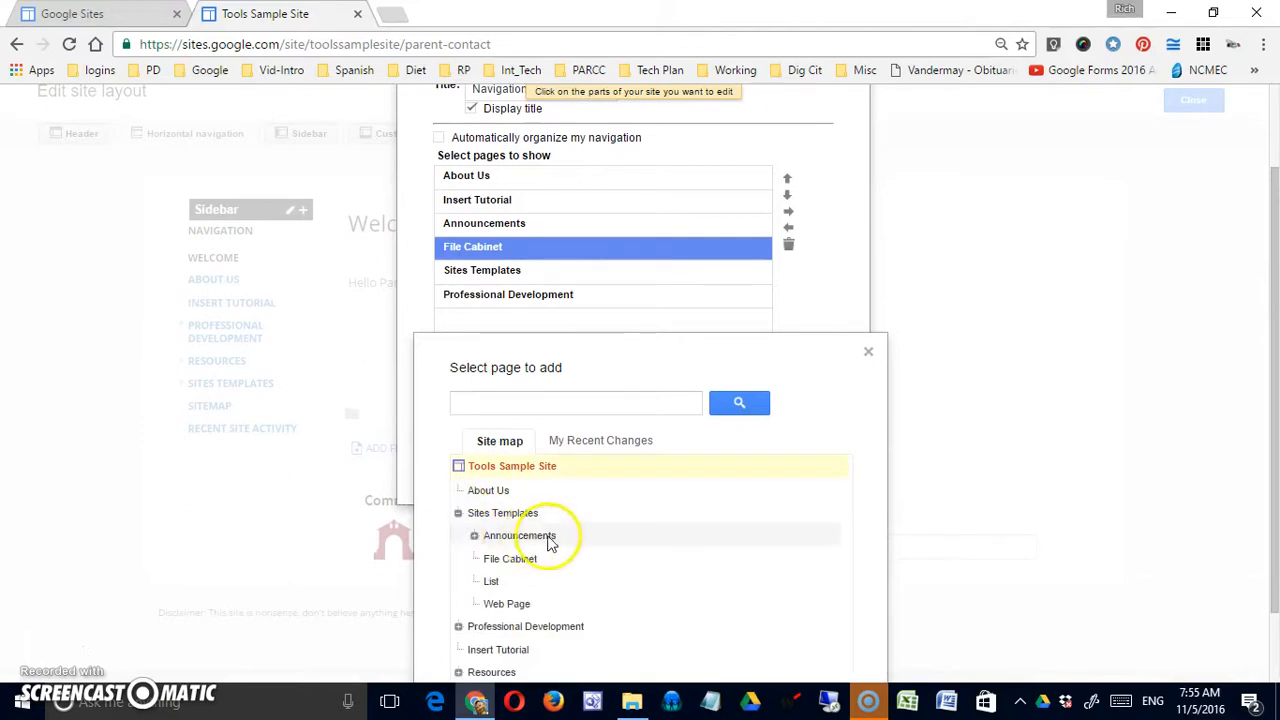
pyautogui.click(497, 584)
pyautogui.click(486, 640)
pyautogui.click(459, 375)
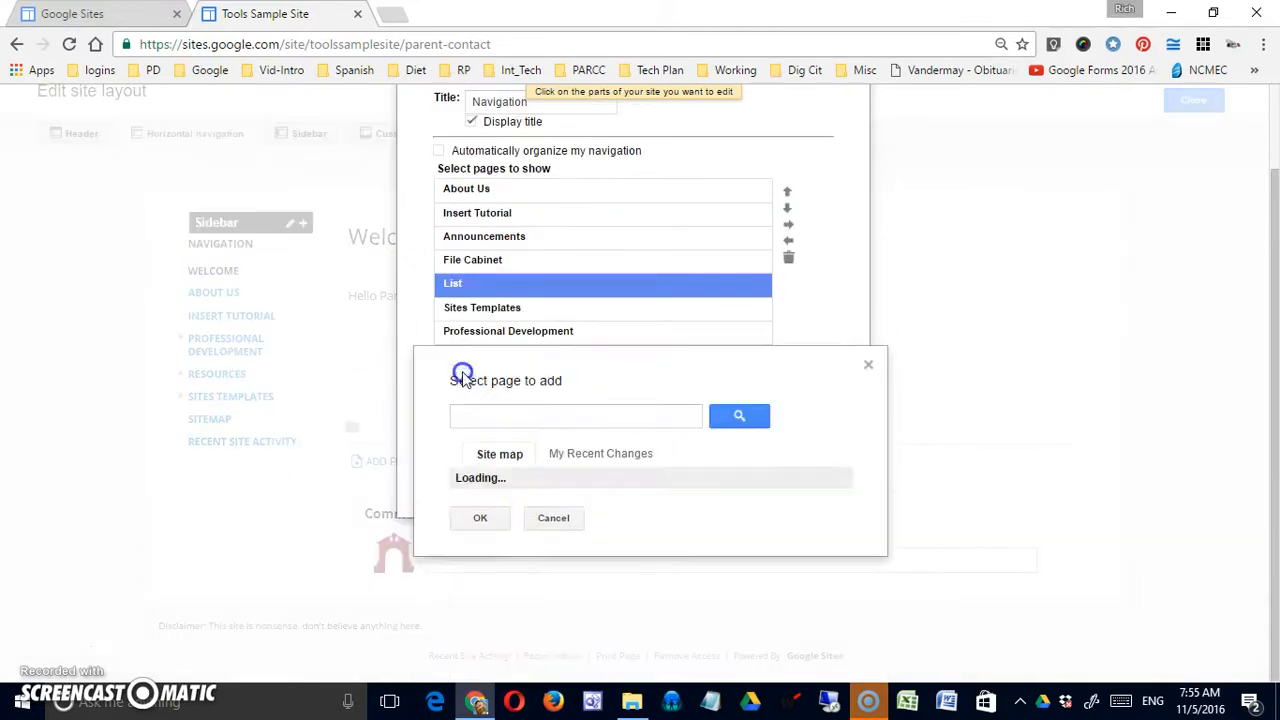
pyautogui.click(458, 515)
pyautogui.click(500, 513)
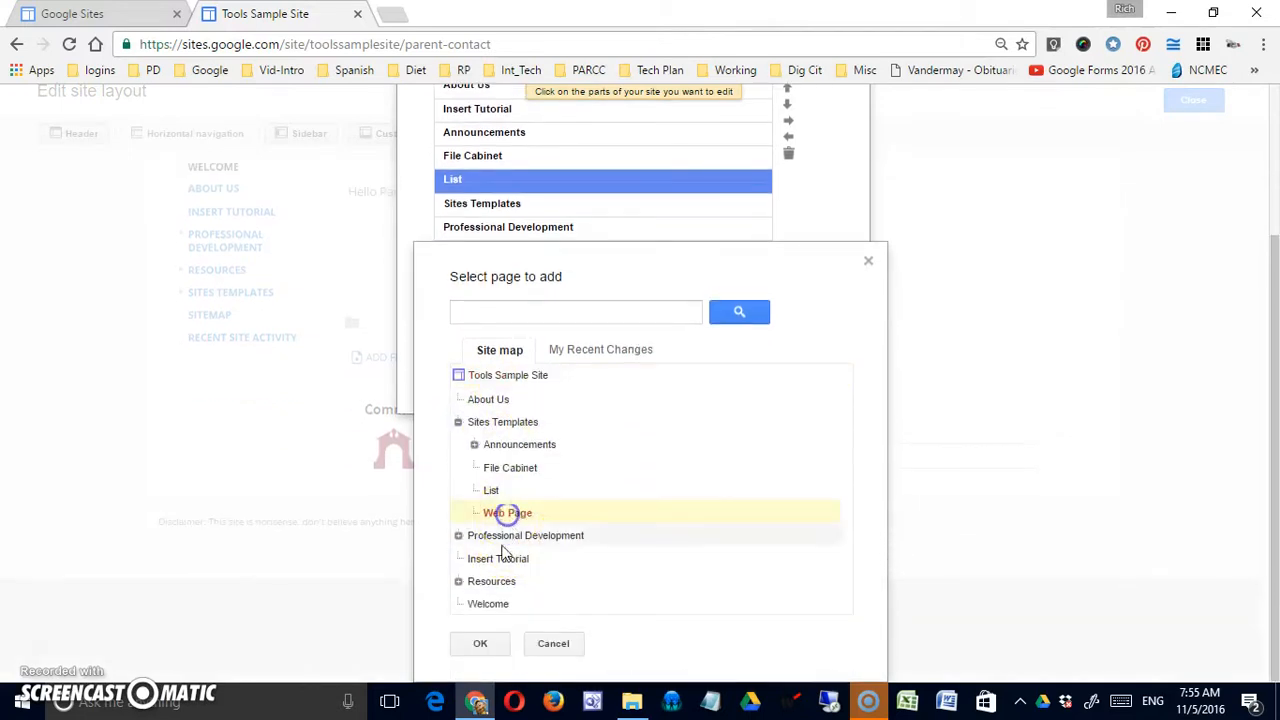
pyautogui.click(480, 643)
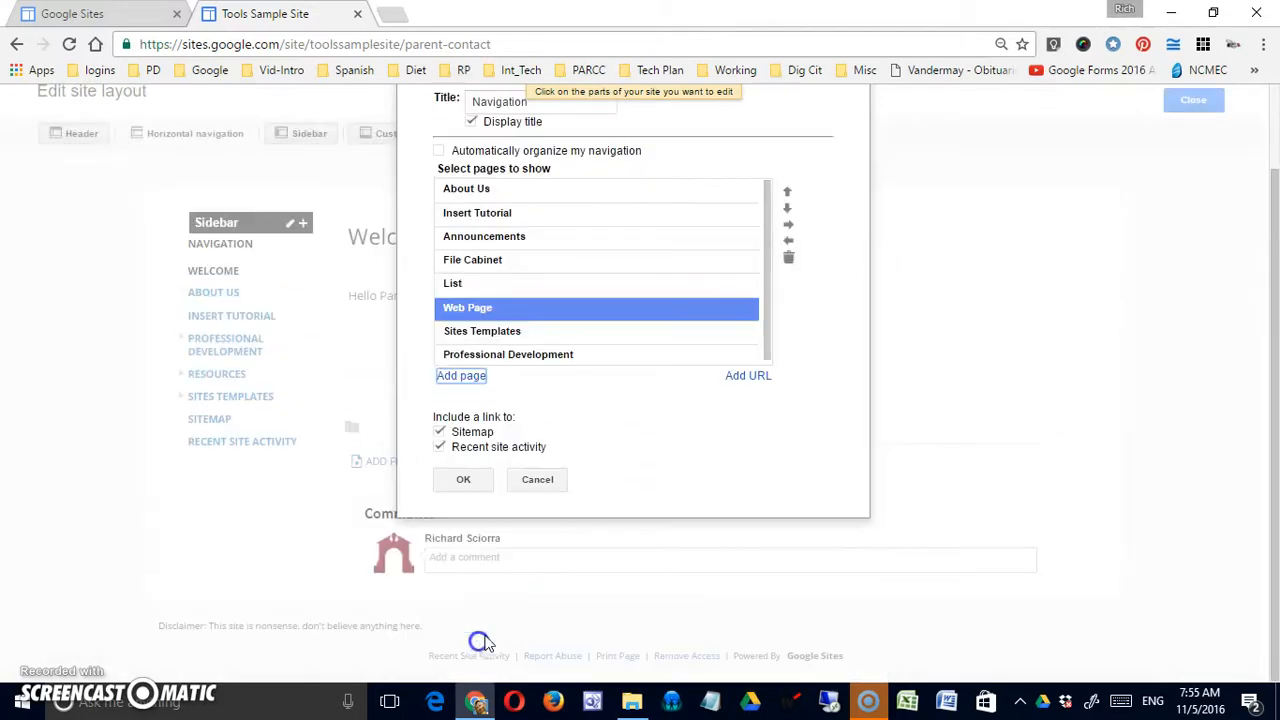
# Nest List, Web Page, Sites Templates and Professional Development under File Cabinet, then save the navigation and close the layout editor.
pyautogui.click(603, 288)
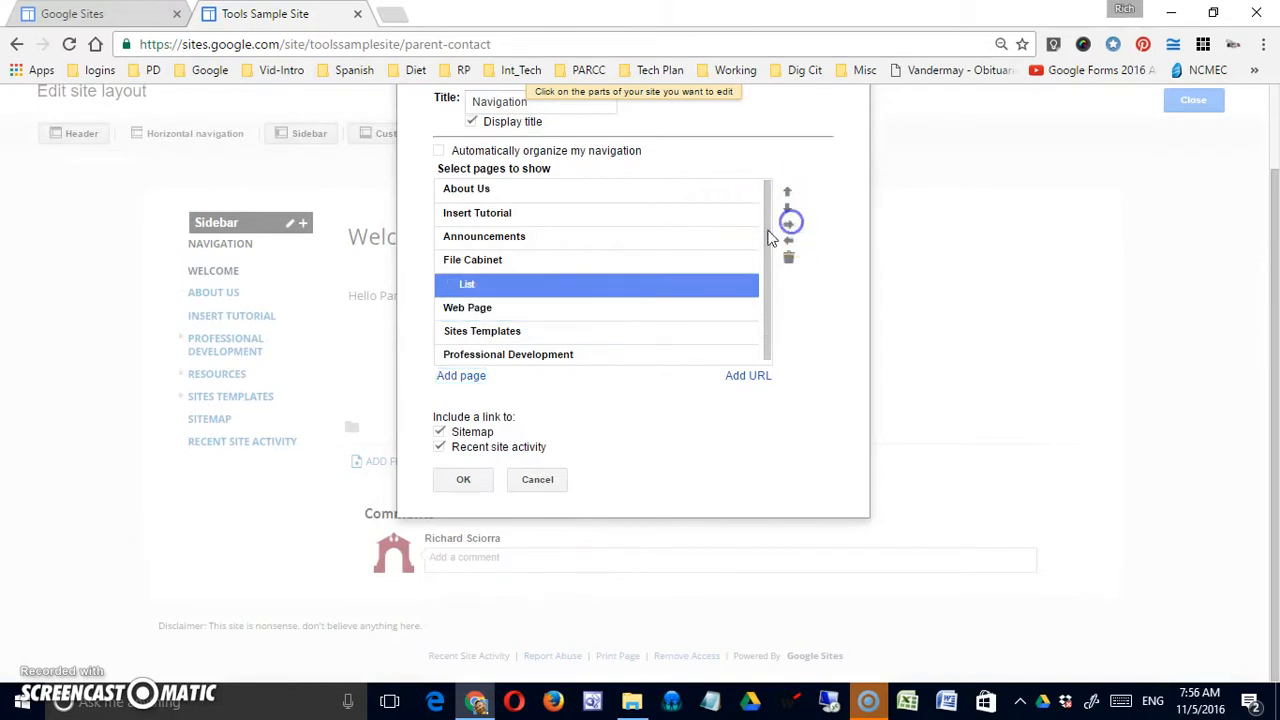
pyautogui.click(643, 308)
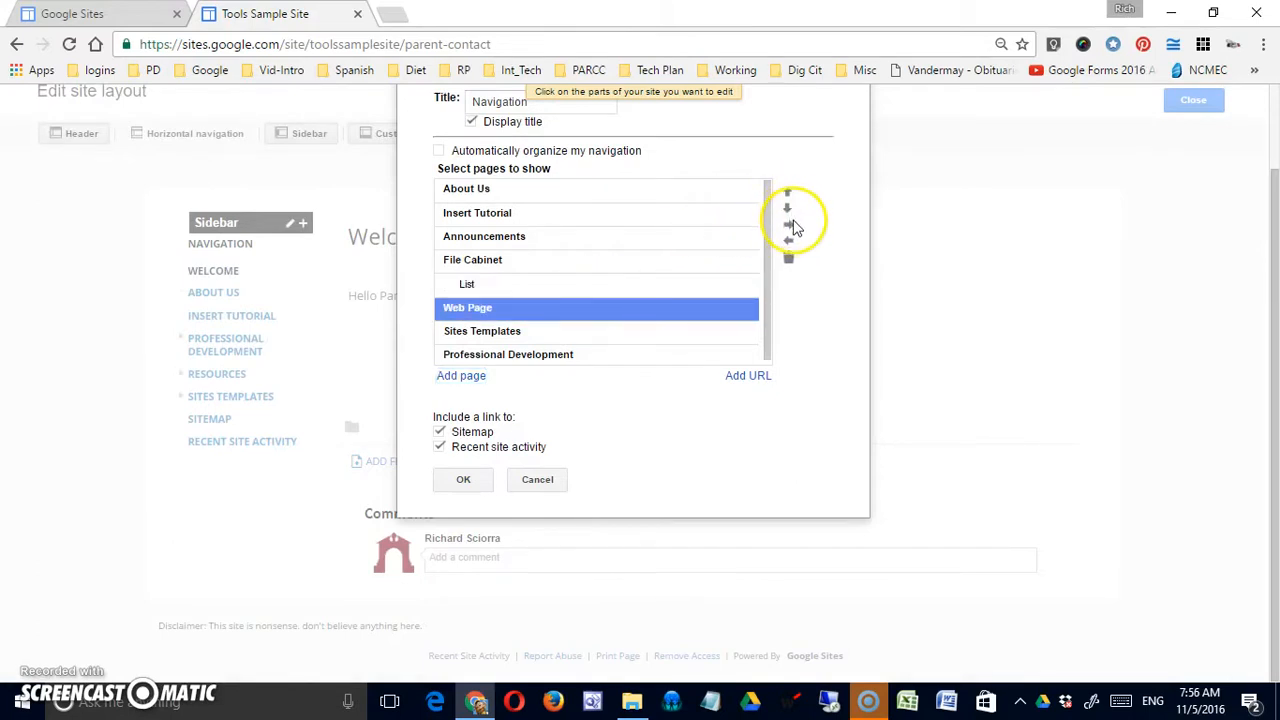
pyautogui.click(789, 225)
pyautogui.click(626, 333)
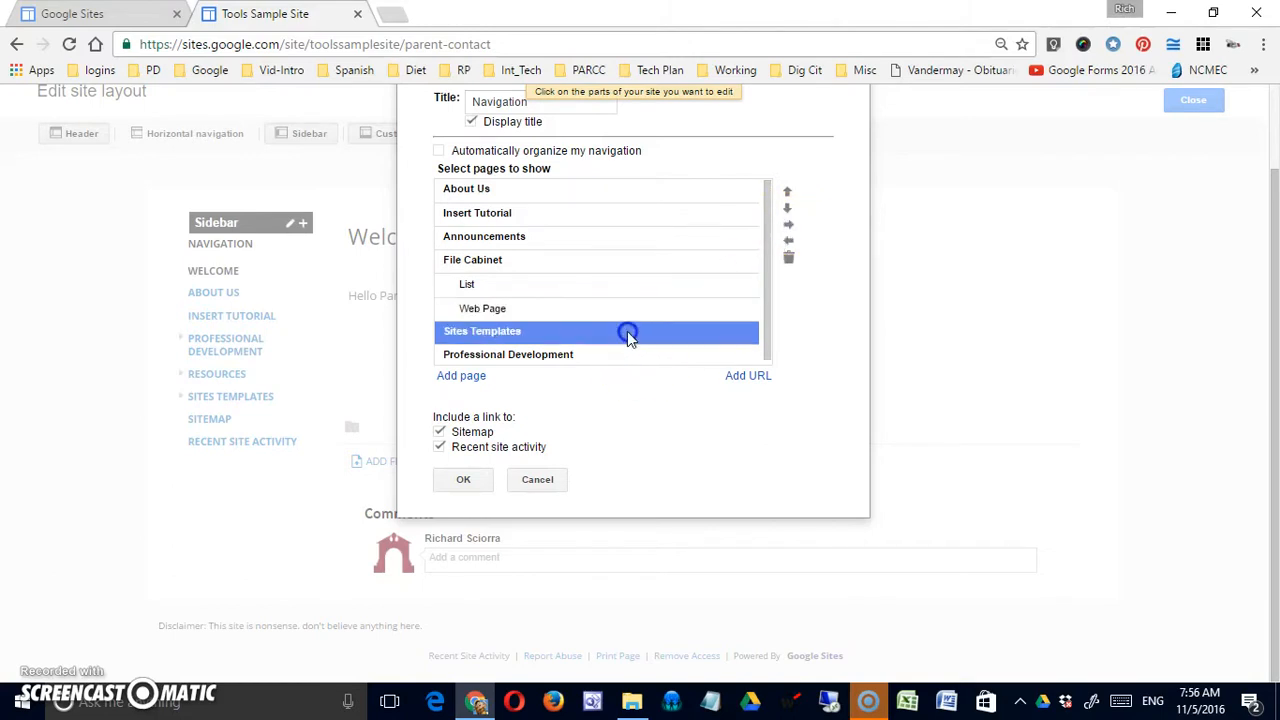
pyautogui.click(788, 225)
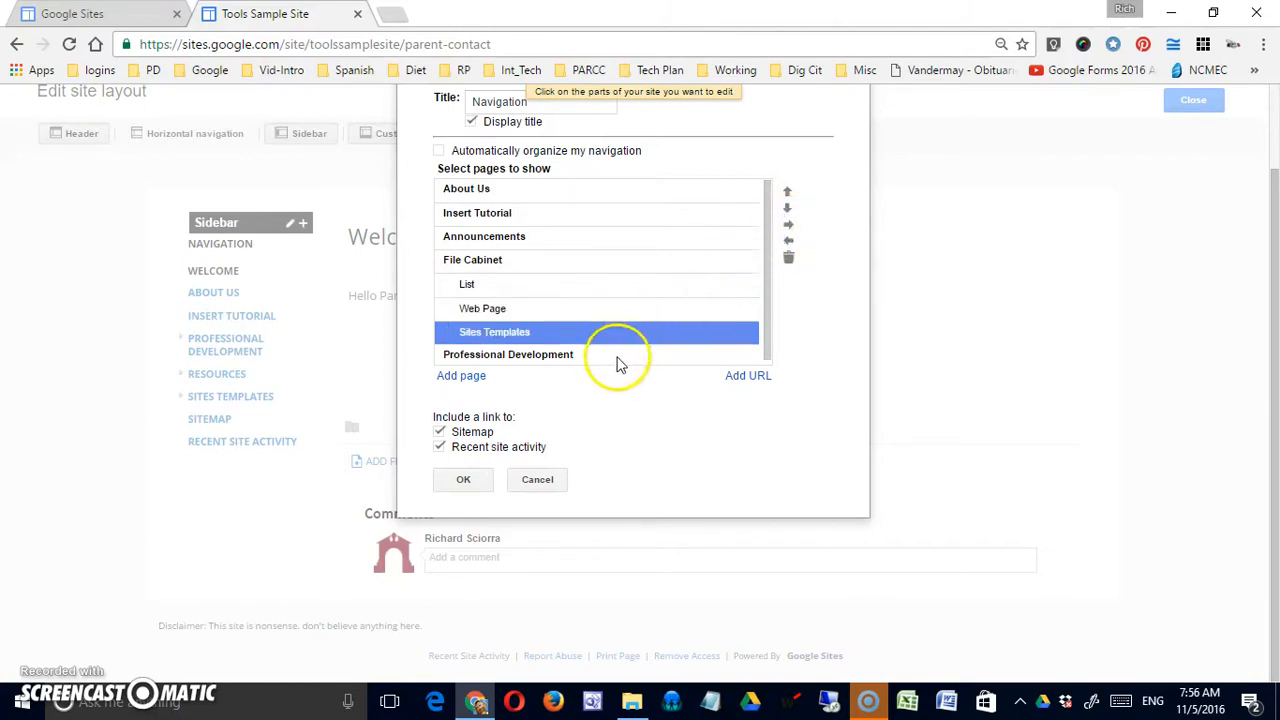
pyautogui.click(615, 357)
pyautogui.click(788, 225)
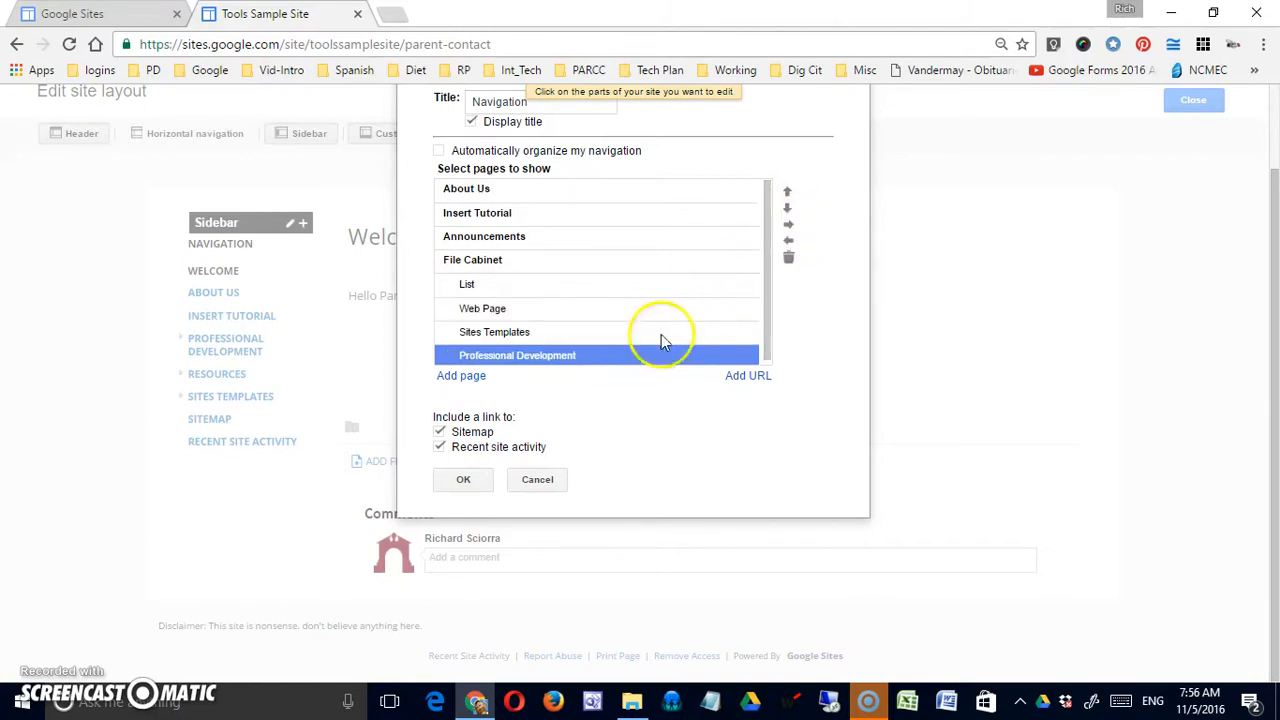
pyautogui.click(463, 479)
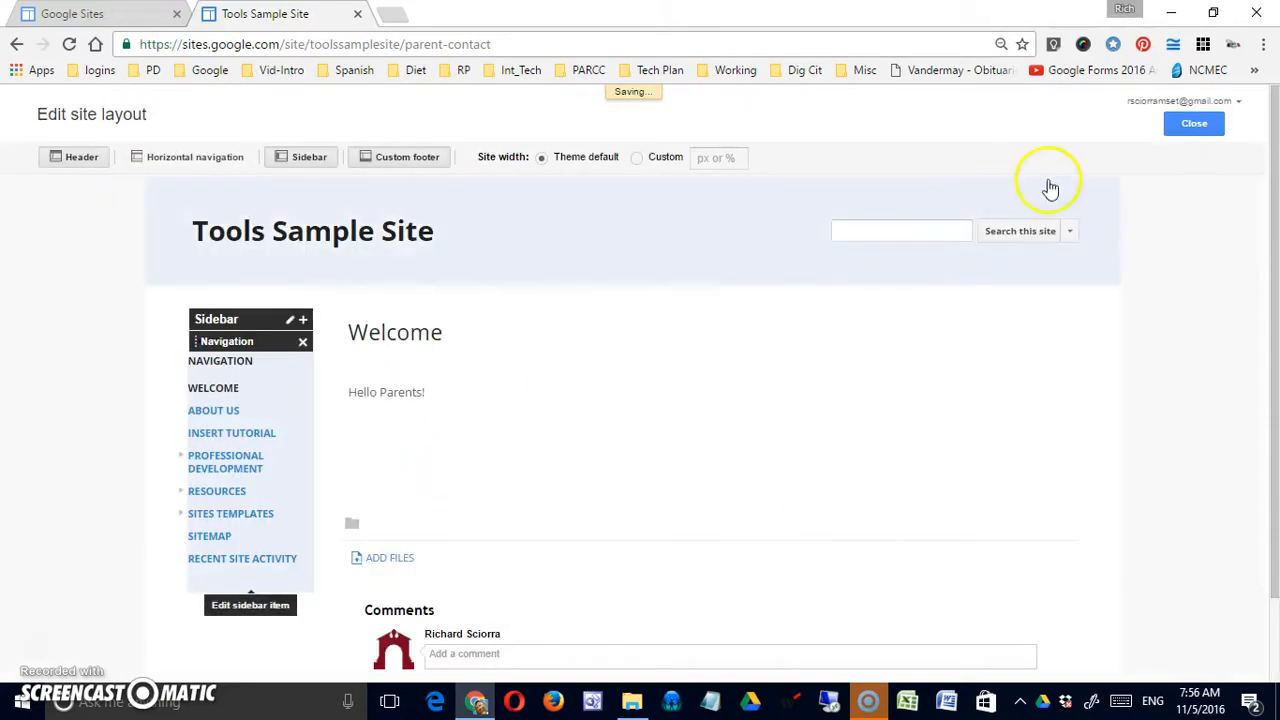
pyautogui.click(1193, 123)
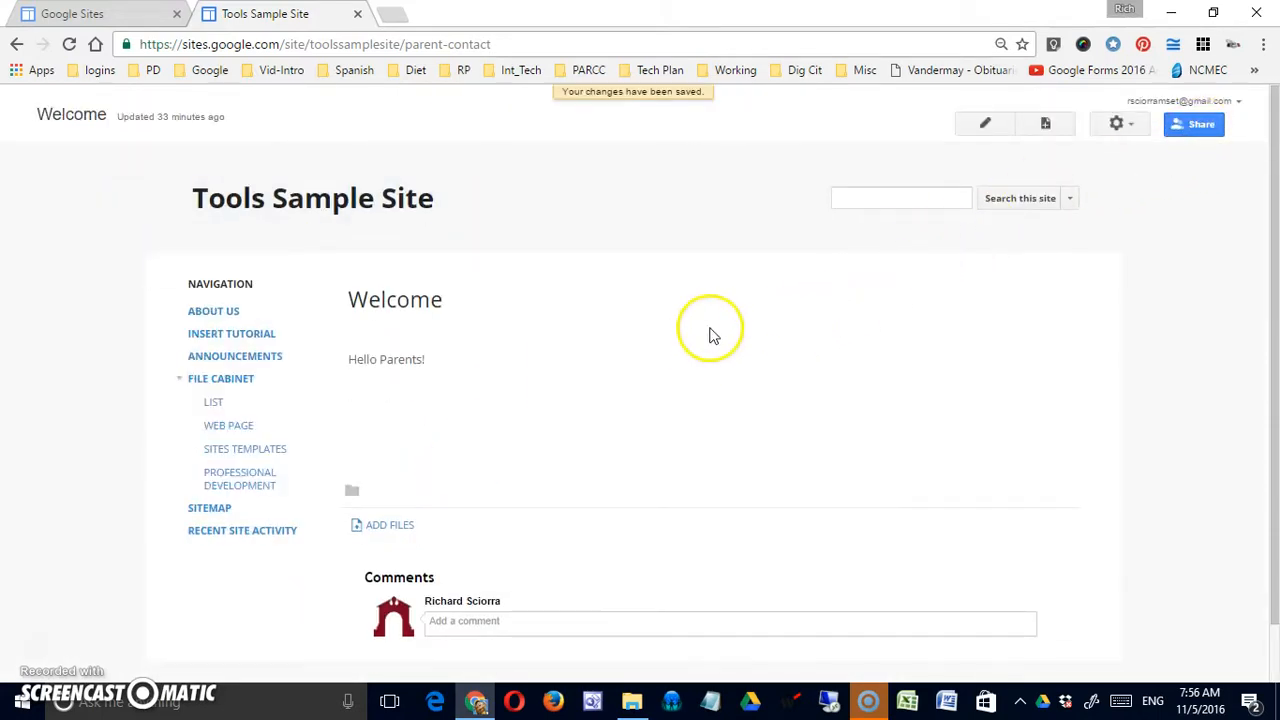
# Reload the Welcome page and expand File Cabinet in the sidebar navigation to view its nested pages.
pyautogui.click(181, 400)
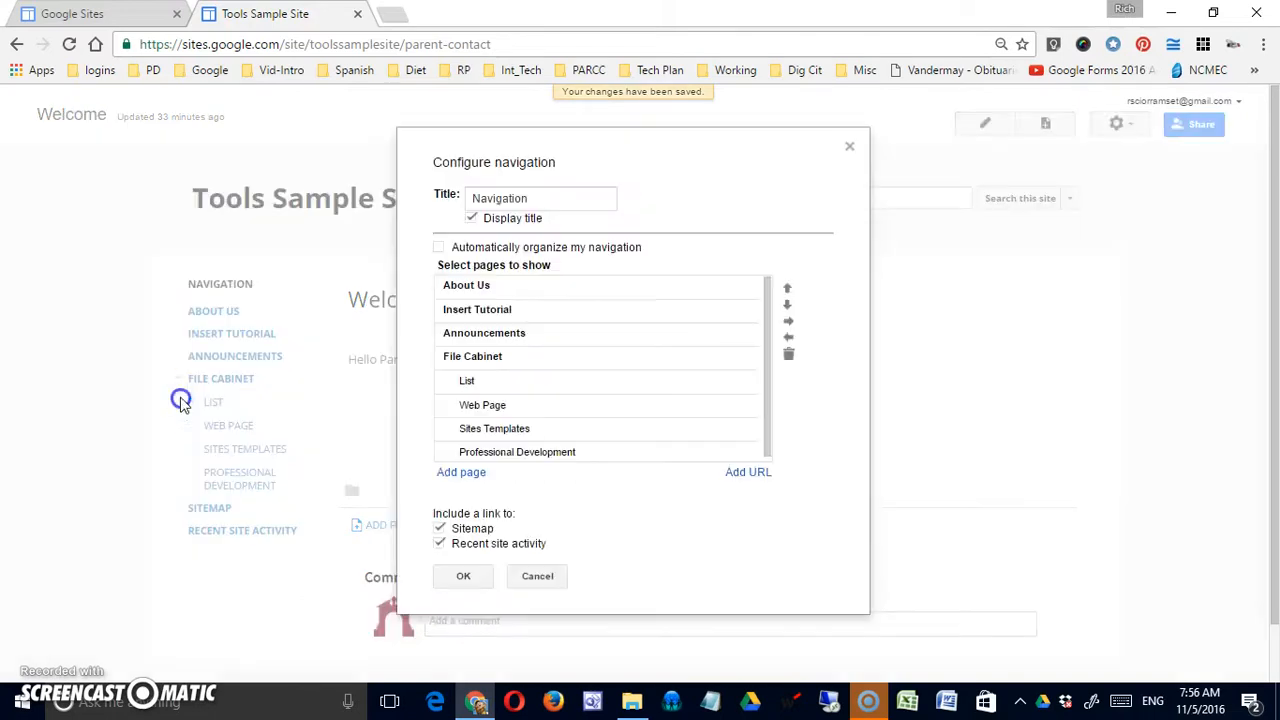
pyautogui.click(466, 576)
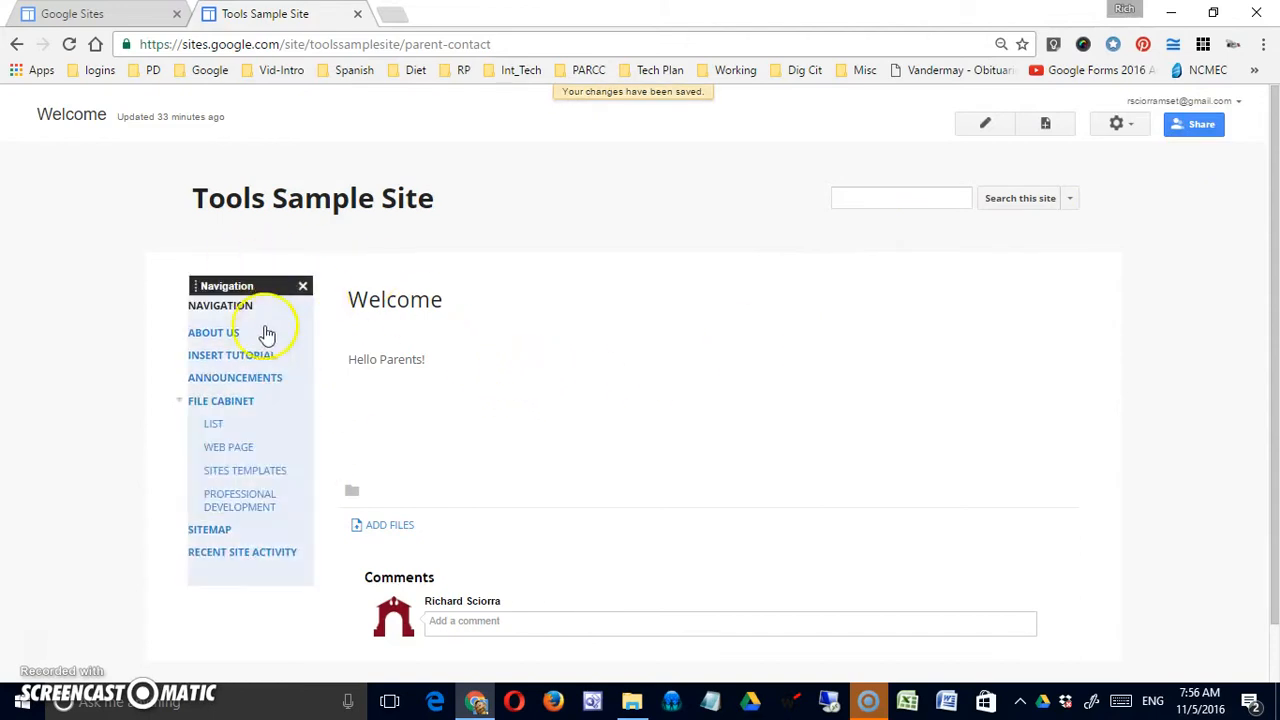
pyautogui.click(120, 297)
pyautogui.click(69, 44)
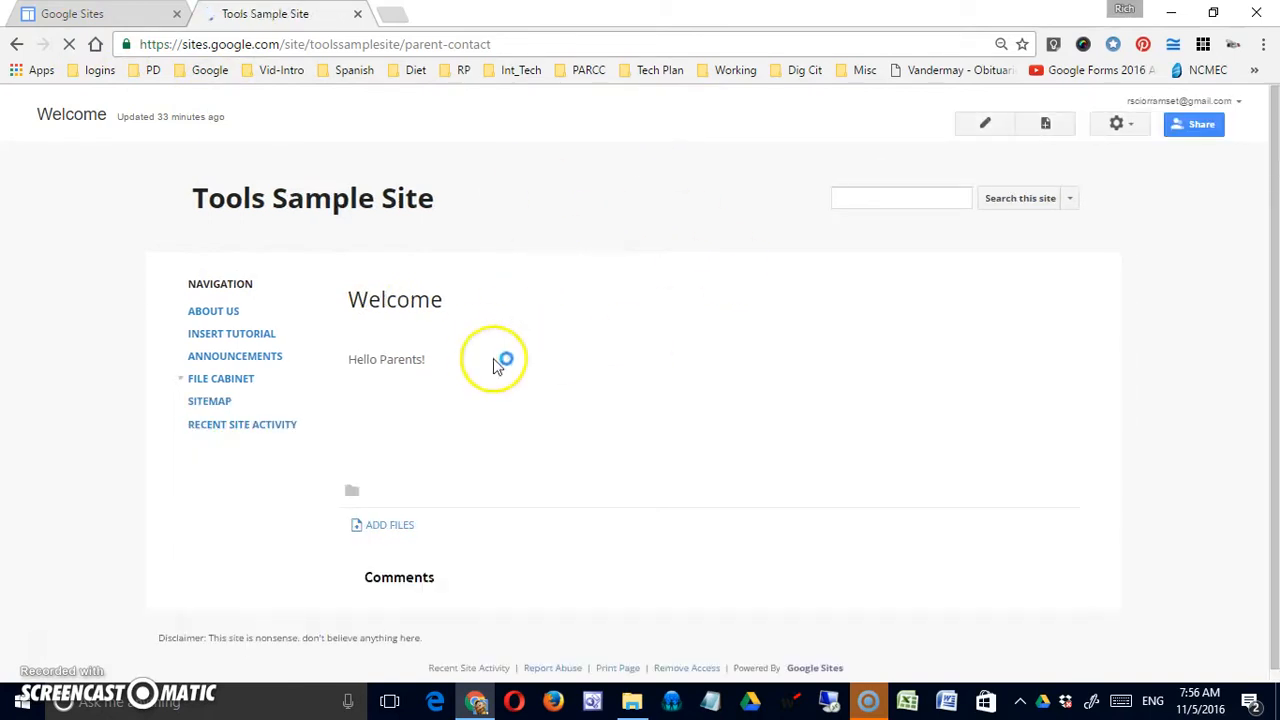
pyautogui.click(185, 380)
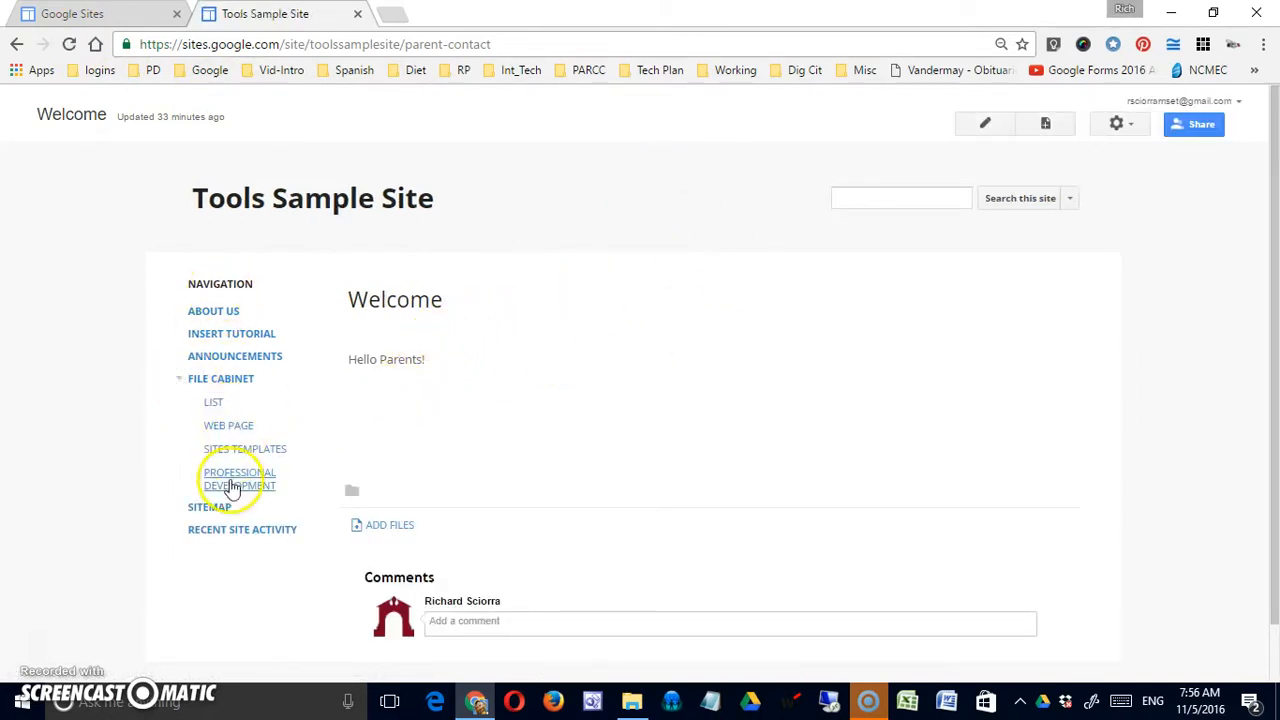